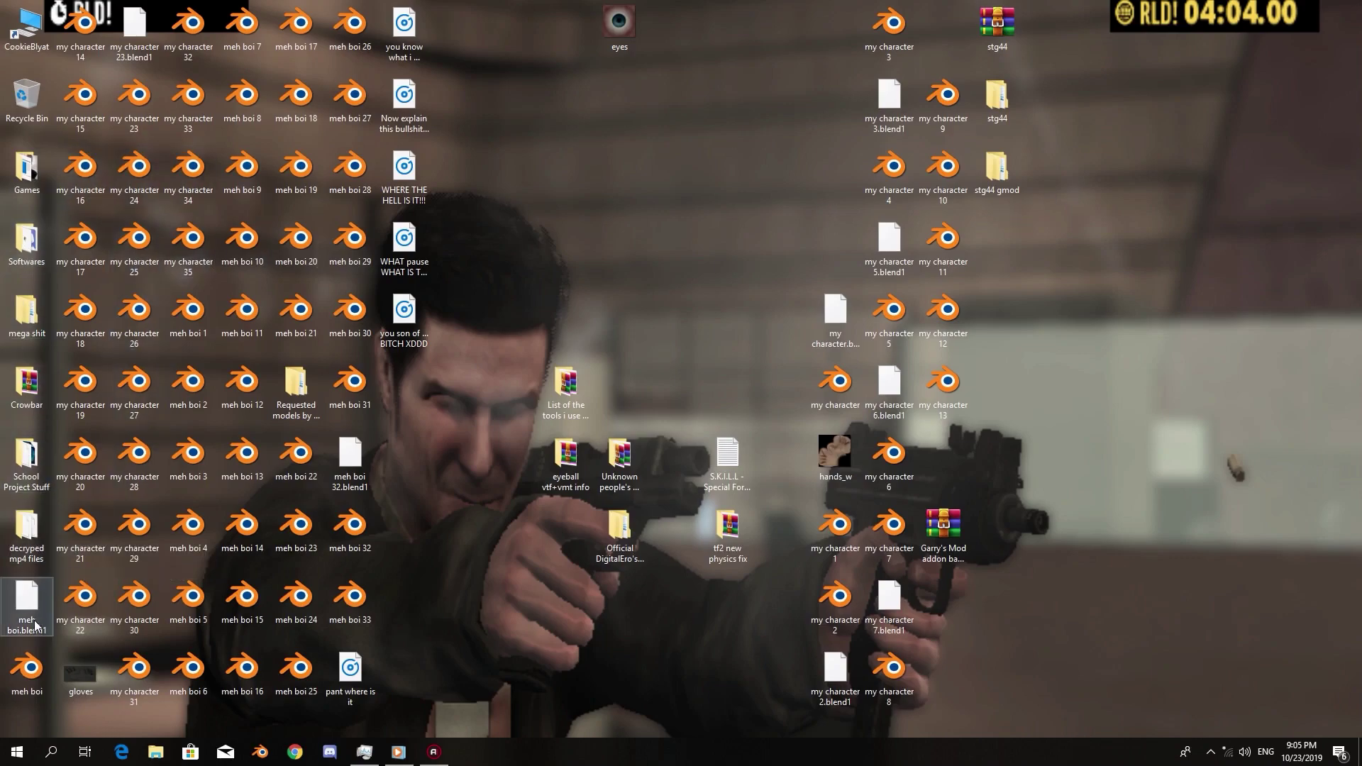
Launch Crowbar v0.58 and decompile stg44.mdl into a new decompiled 0.58 folder
double_click(45, 386)
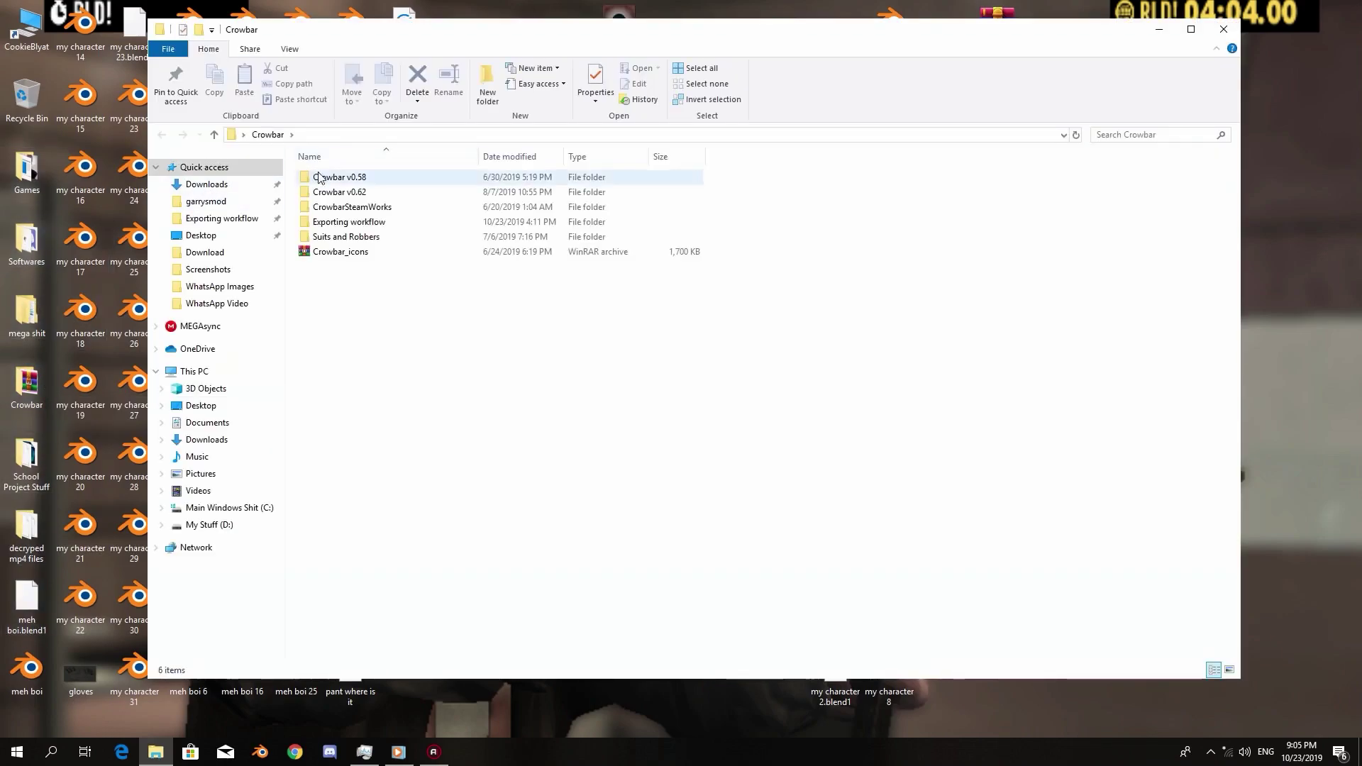
double_click(352, 222)
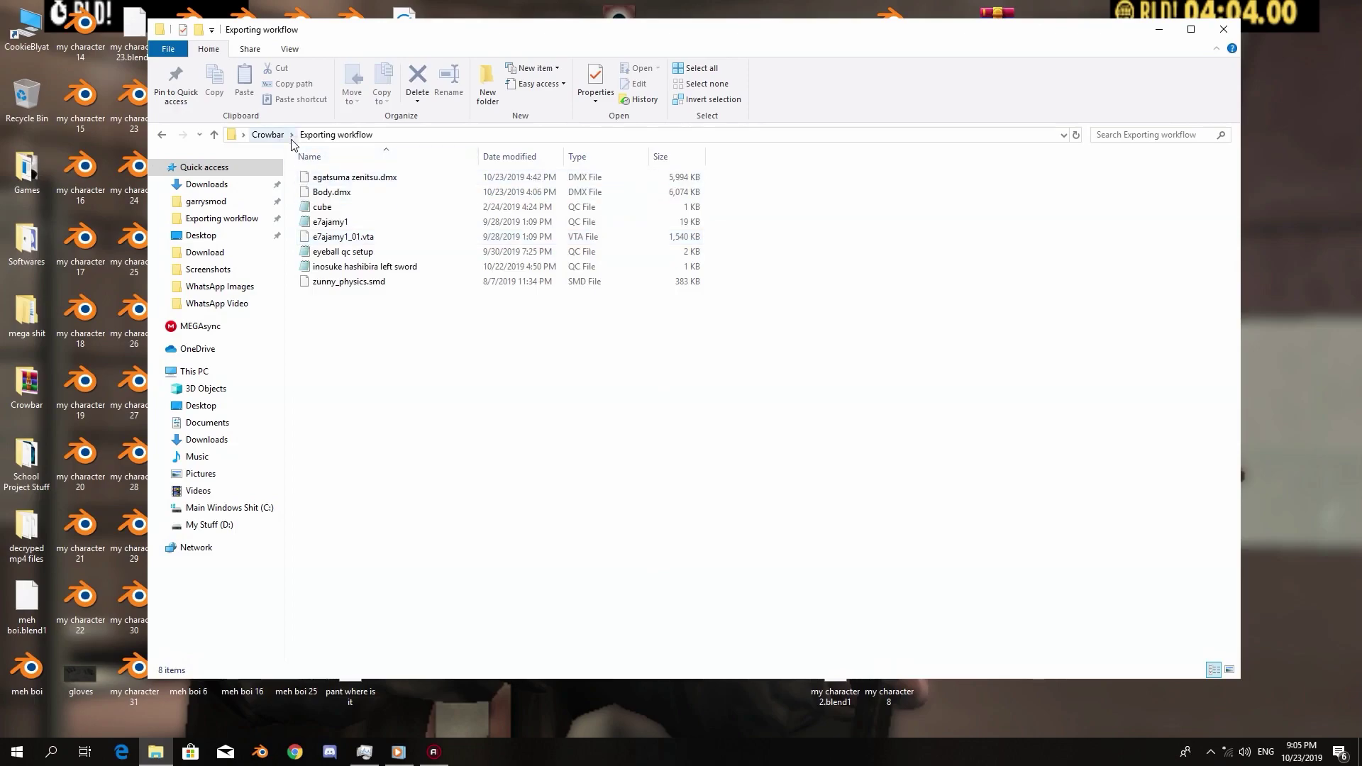
left_click(267, 134)
double_click(355, 178)
double_click(366, 192)
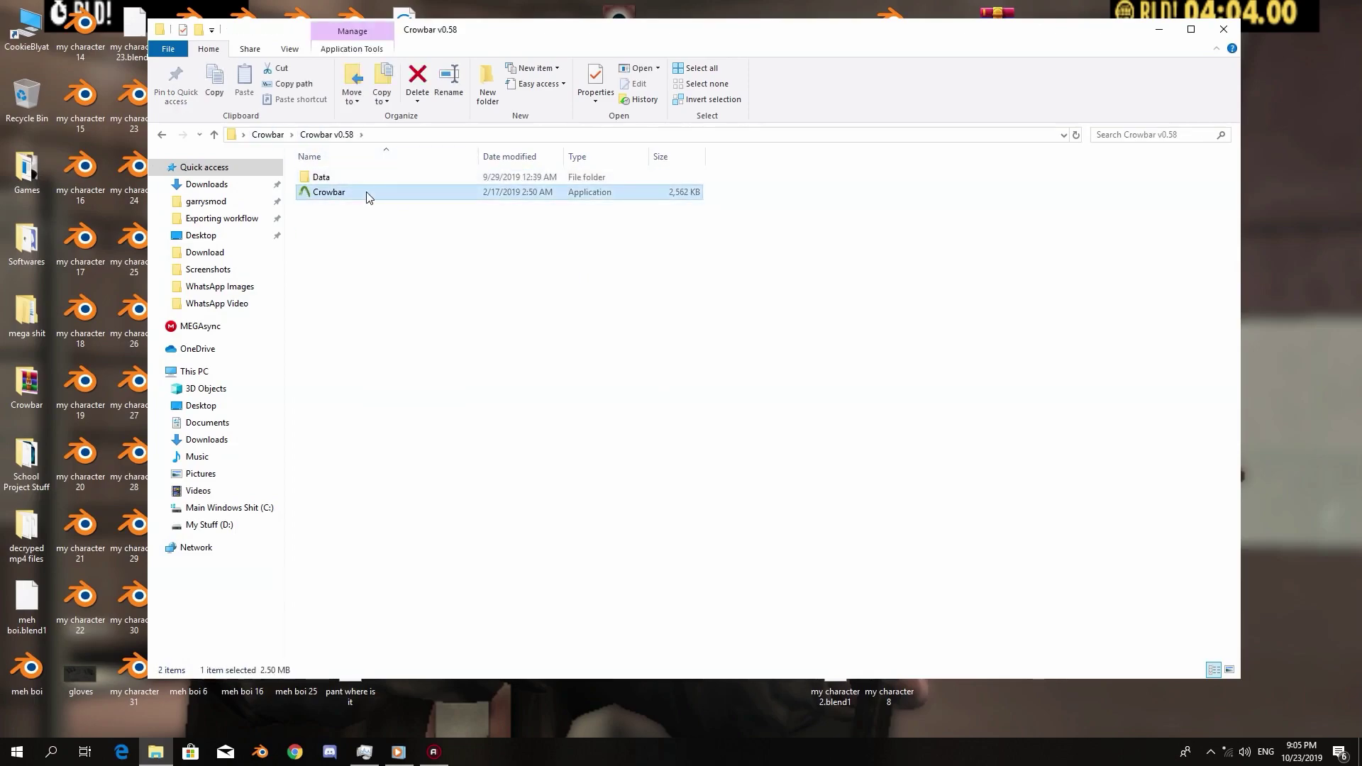
left_click(1162, 29)
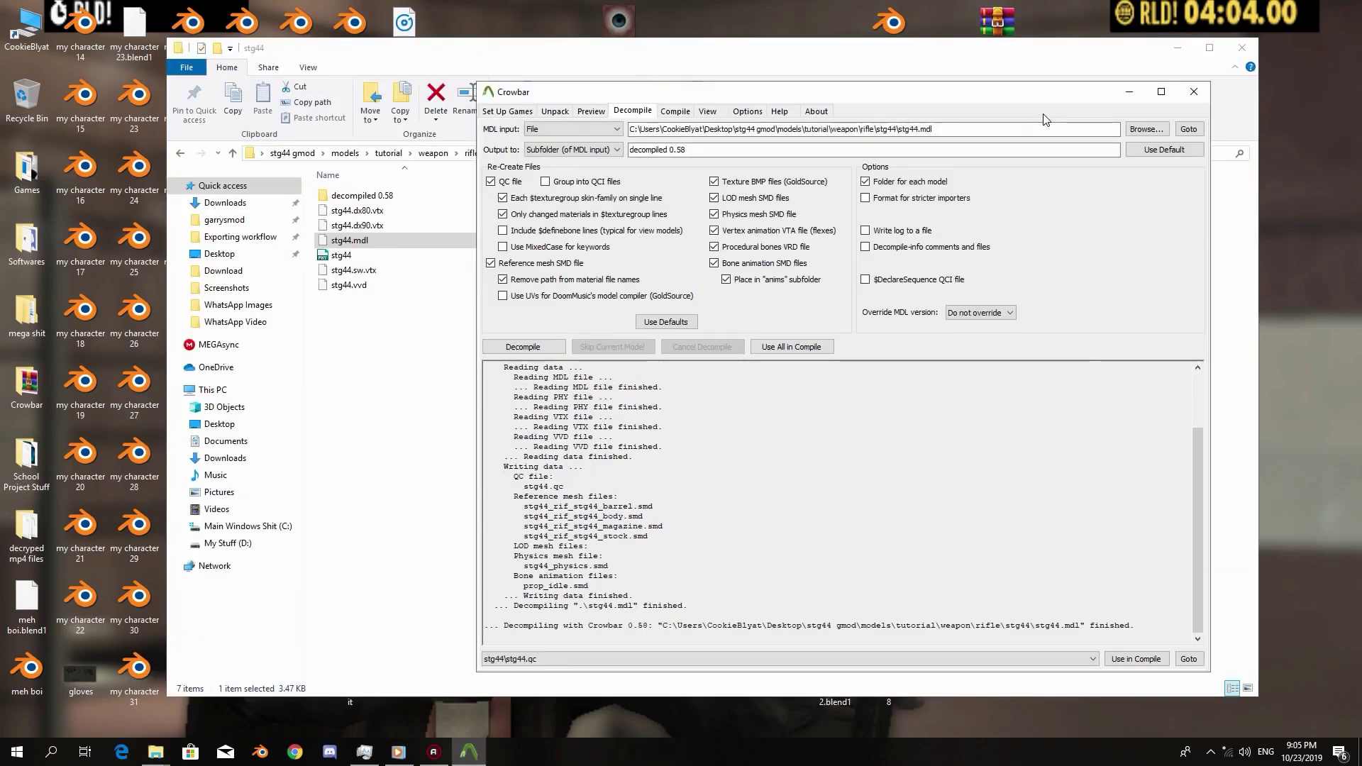
left_click(1129, 91)
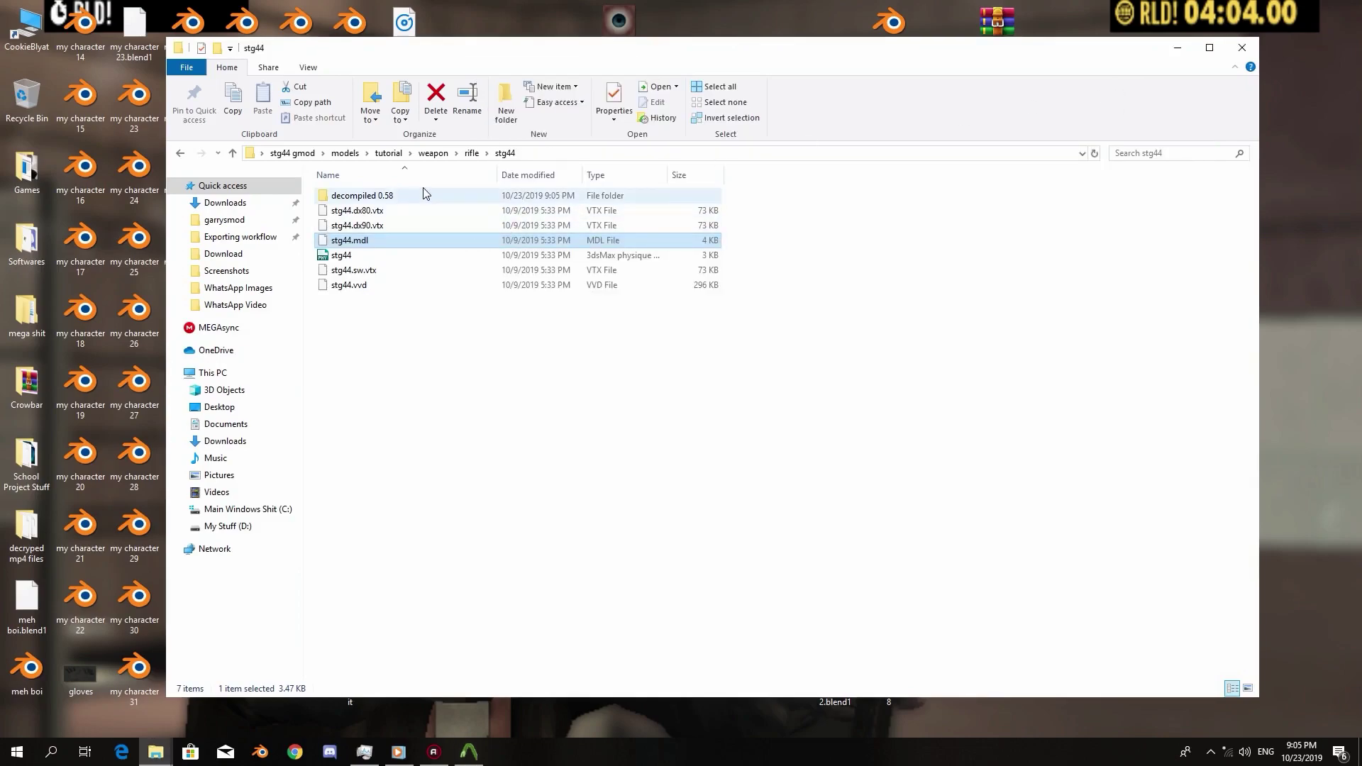
Copy the path of the decompiled 0.58\stg44 folder from the address bar
double_click(426, 195)
double_click(422, 196)
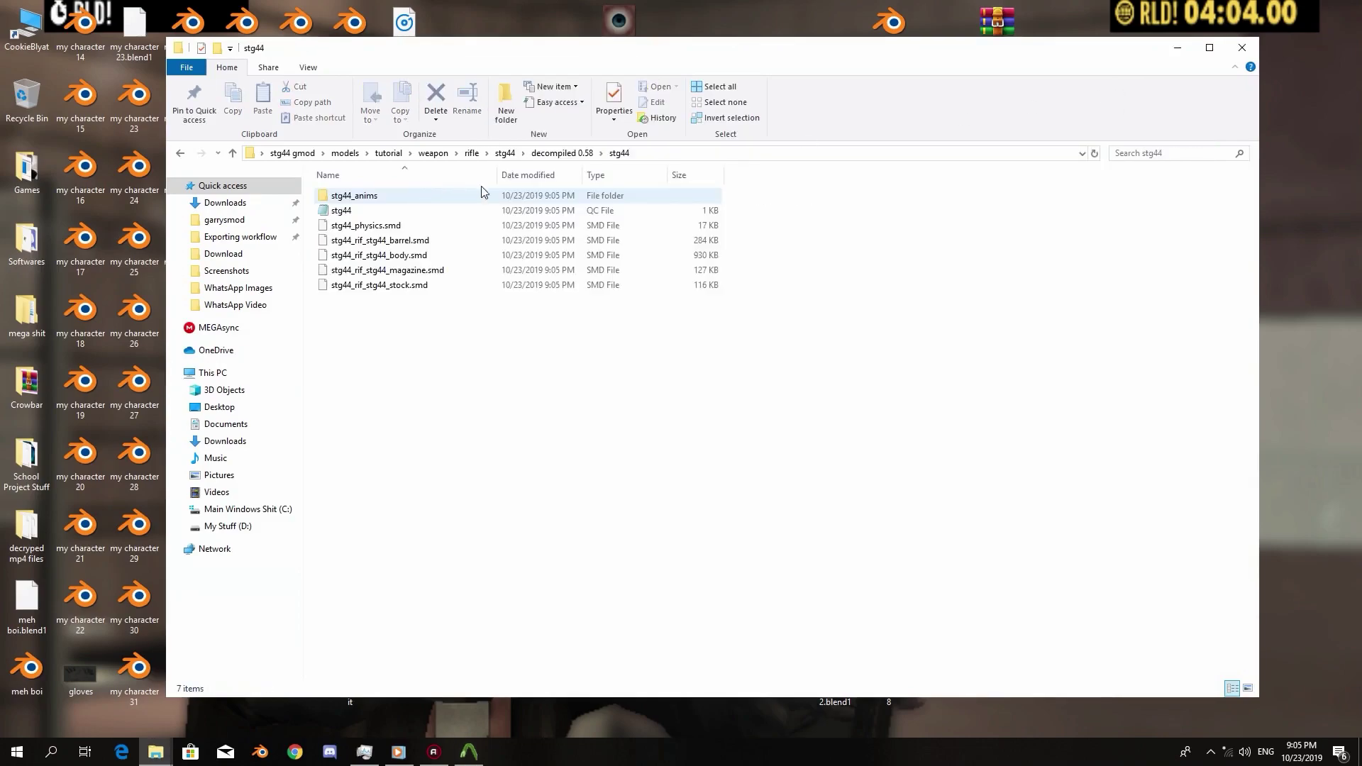
left_click(697, 153)
right_click(699, 153)
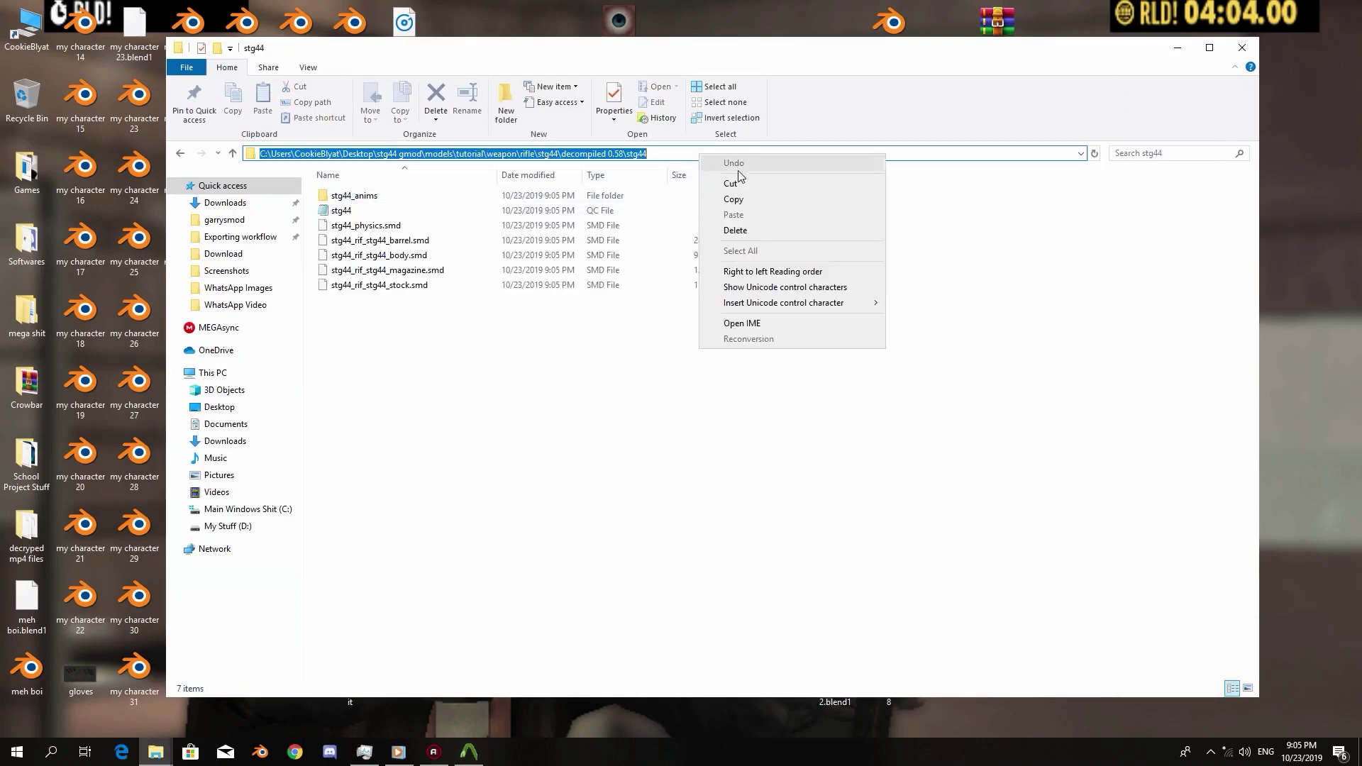
left_click(754, 199)
Launch Blender from the desktop's Softwares folder
key("super+d")
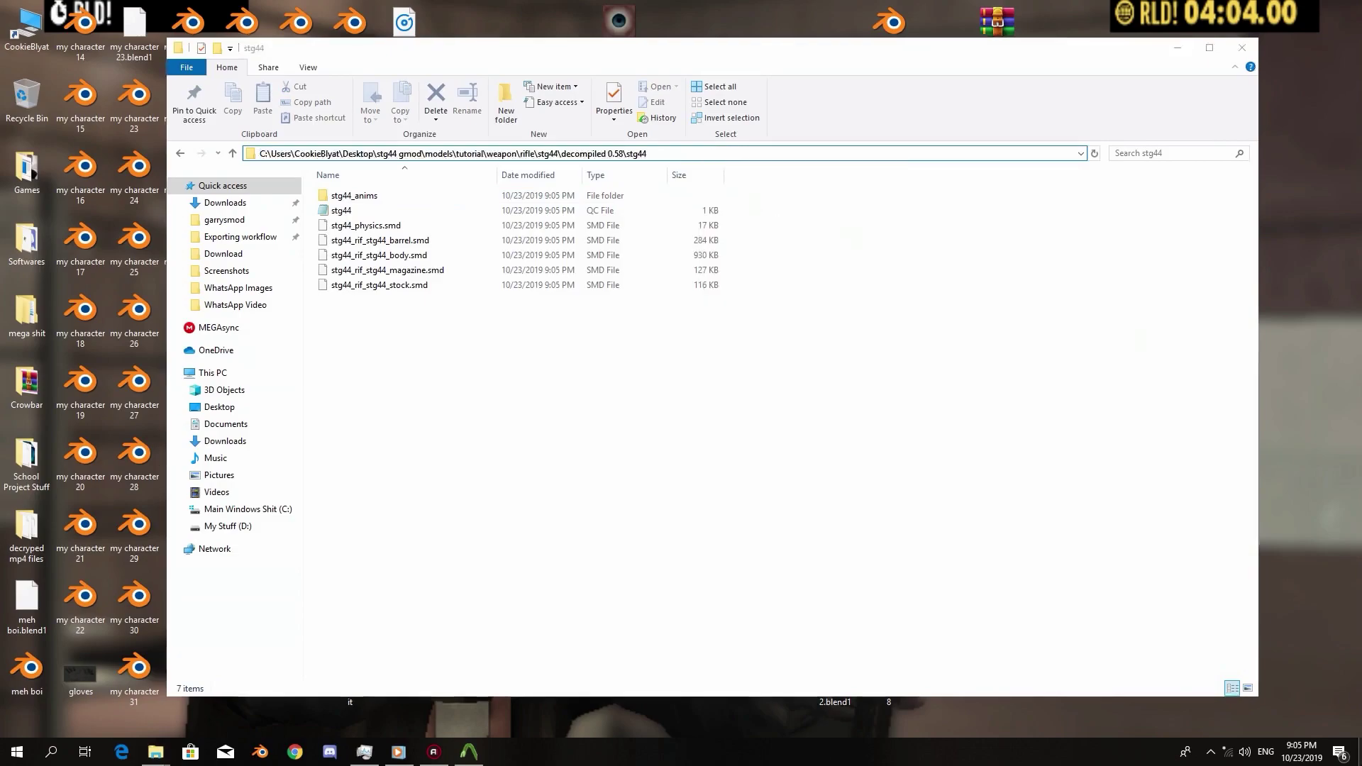
double_click(26, 241)
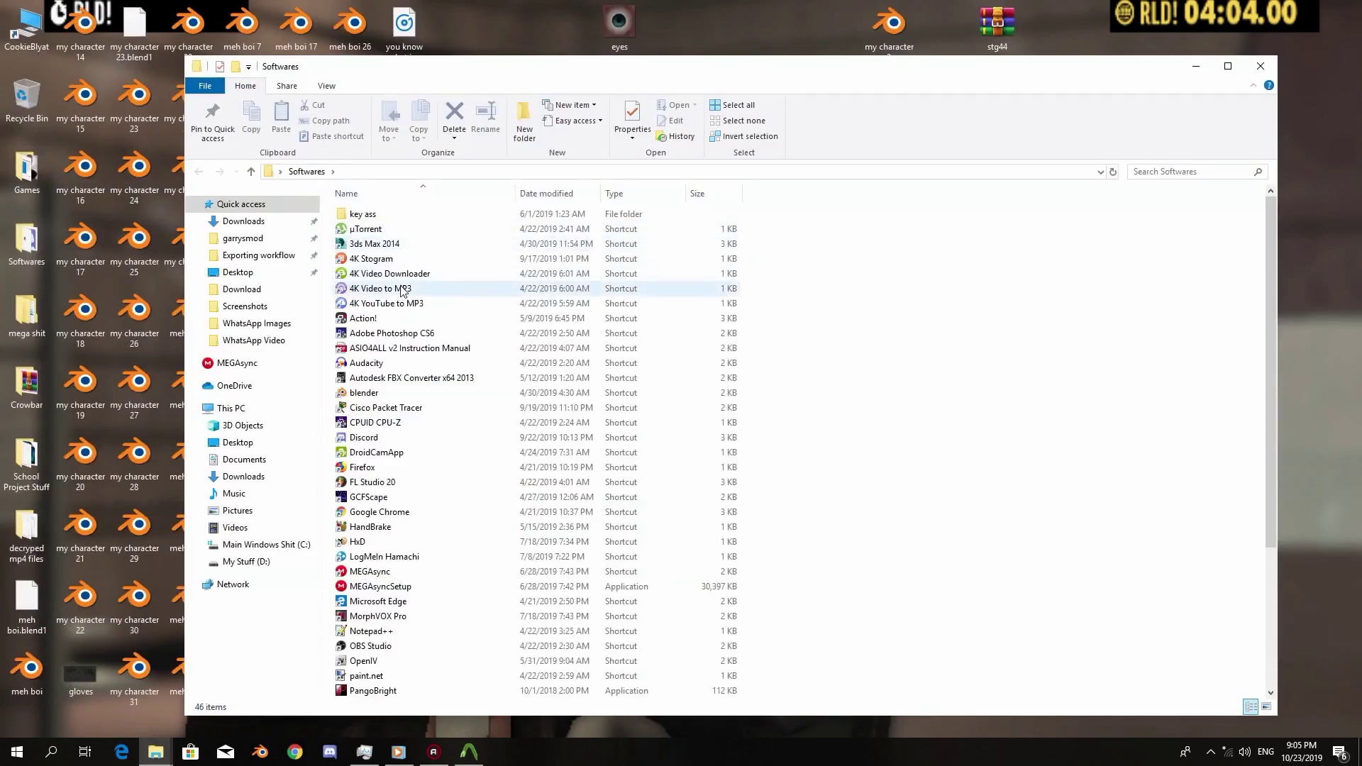
double_click(368, 392)
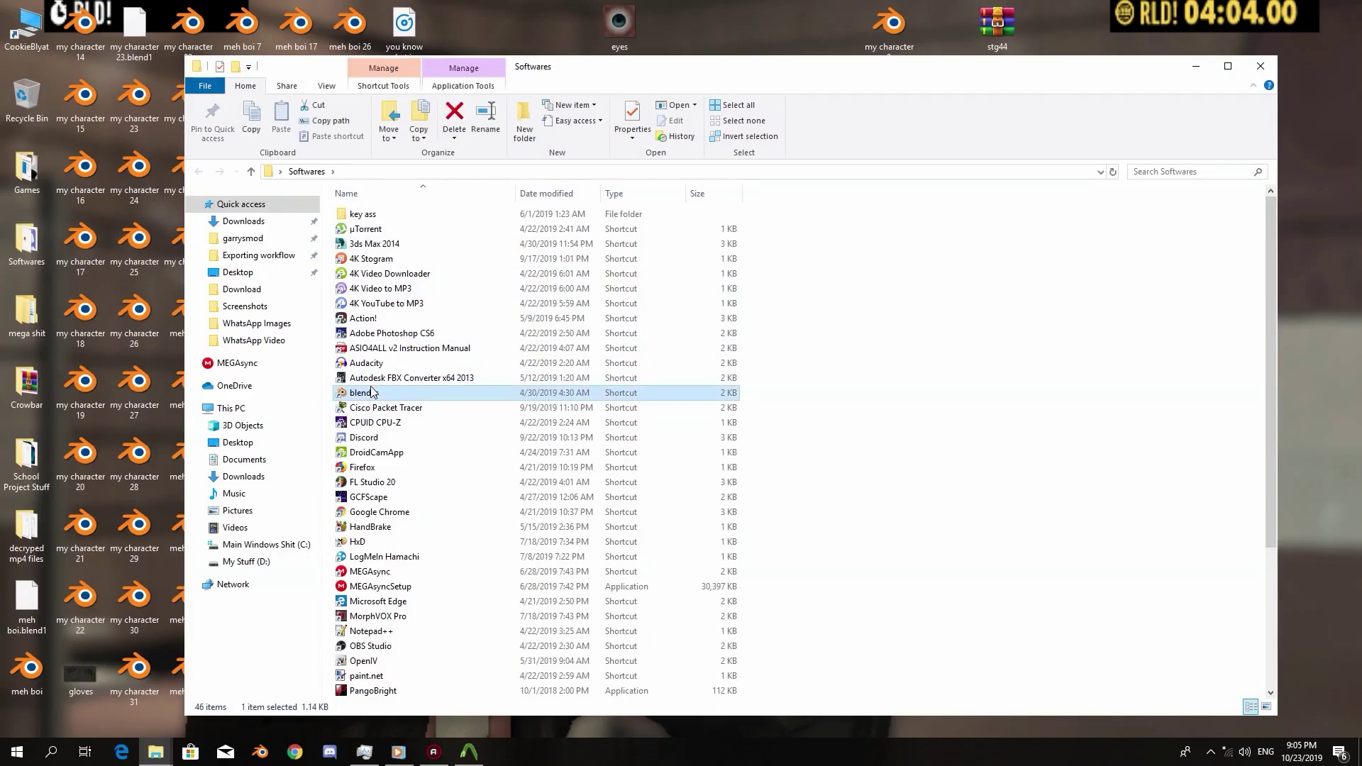
Delete the default cube, camera and lamp from the scene
key("a")
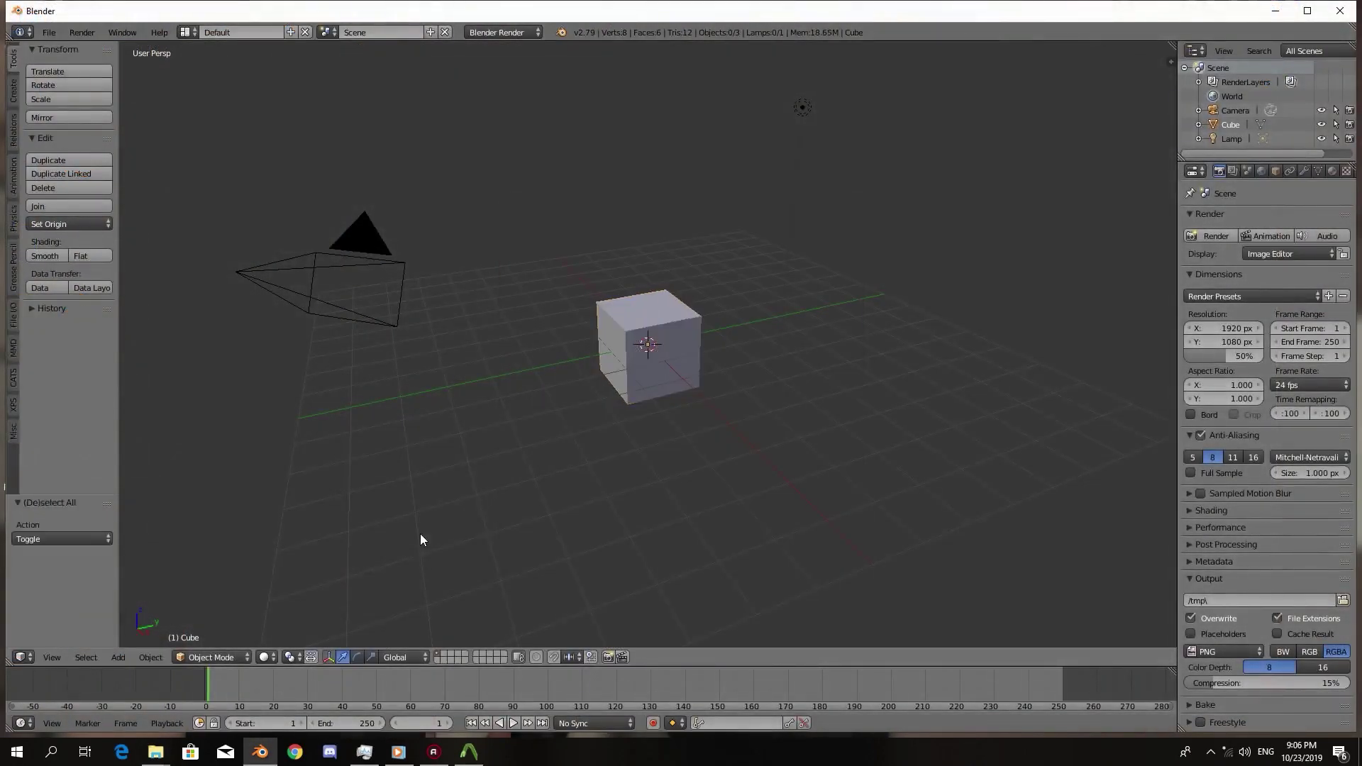
key("a")
key("Delete")
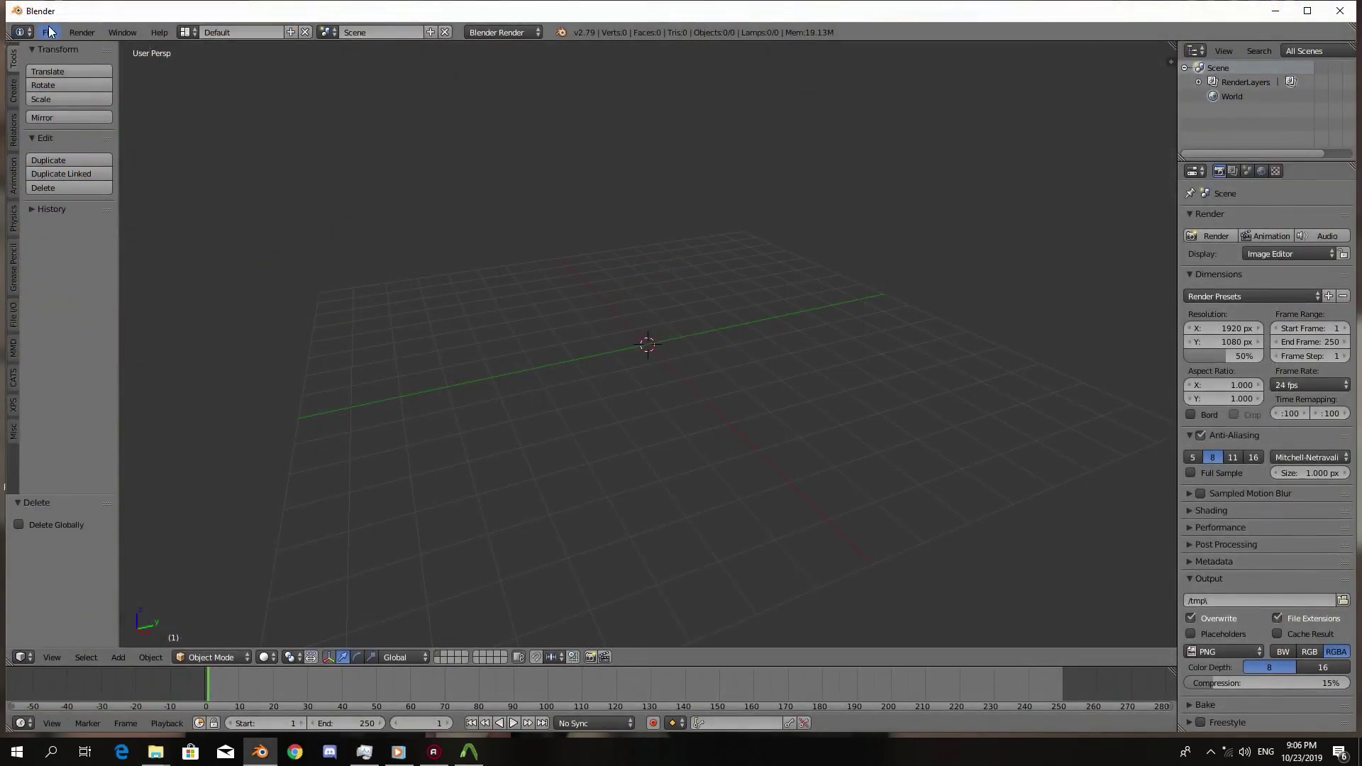
Start a Source Engine import with bone append mode set to Make New Armature
left_click(48, 32)
mouse_move(91, 302)
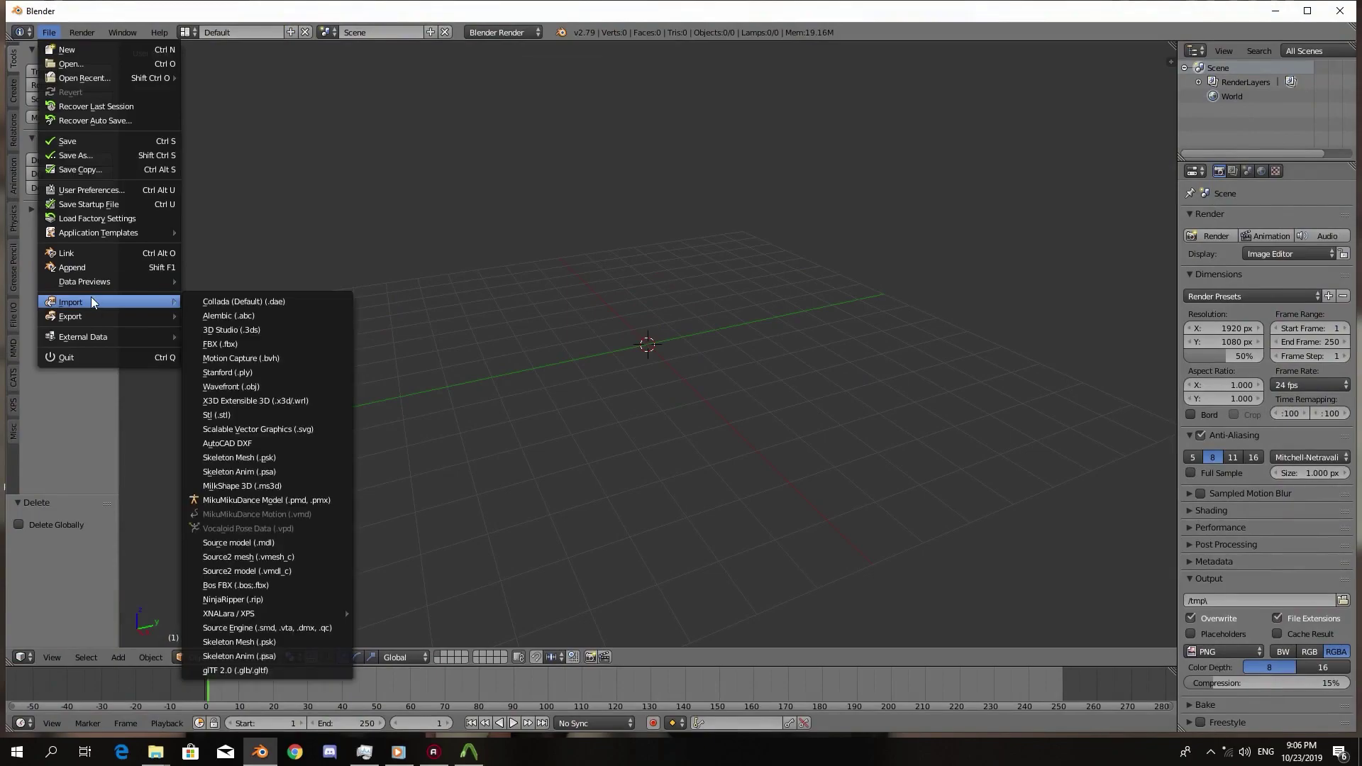
left_click(306, 628)
left_click(119, 541)
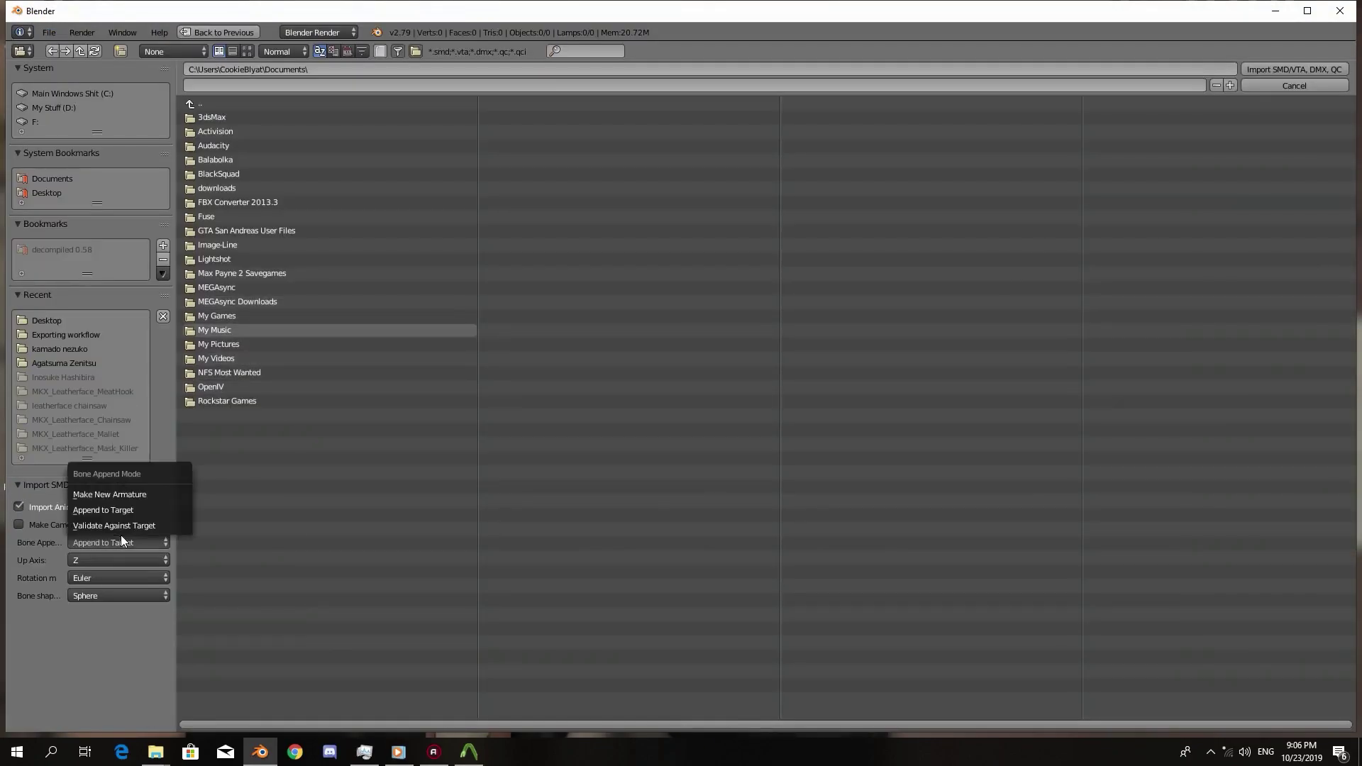
left_click(123, 497)
Browse from Desktop to the decompiled 0.58\stg44 folder and import stg44.qc
left_click(51, 321)
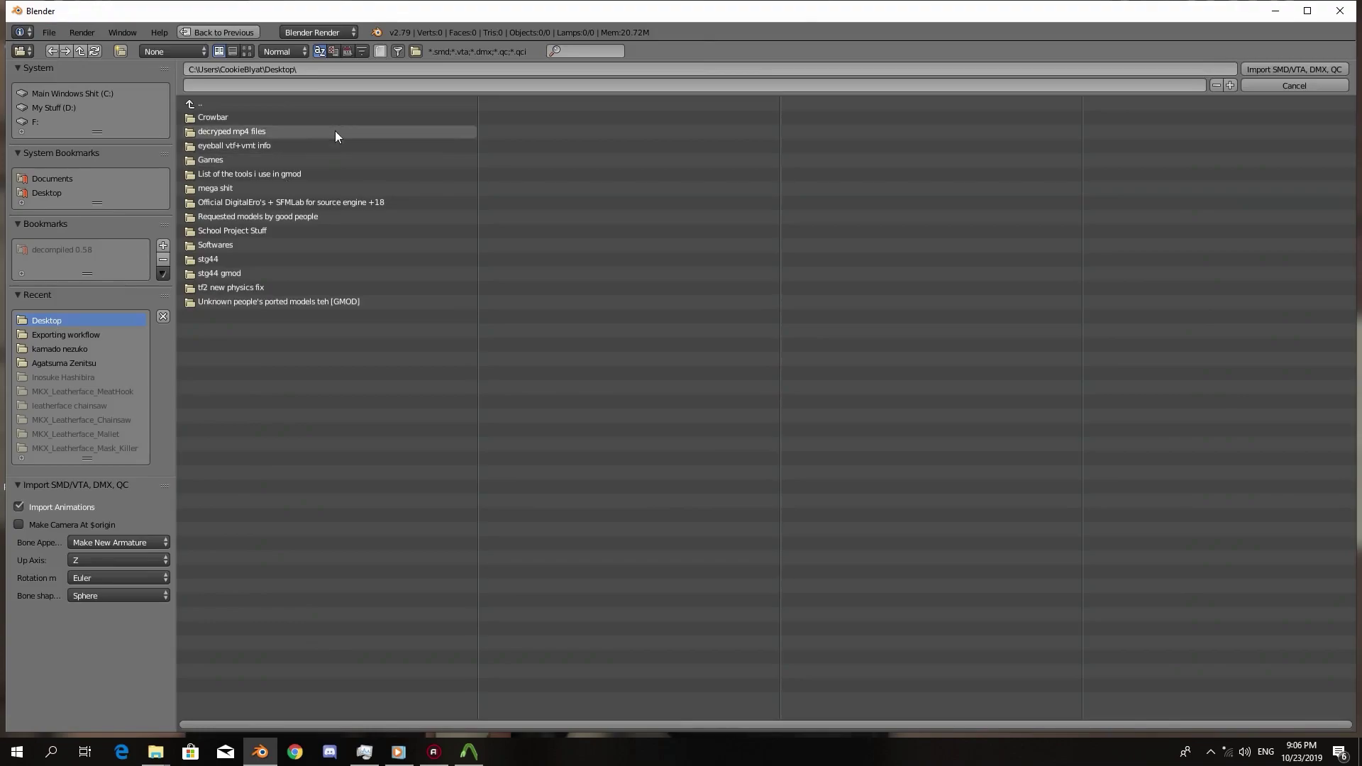
left_click(229, 274)
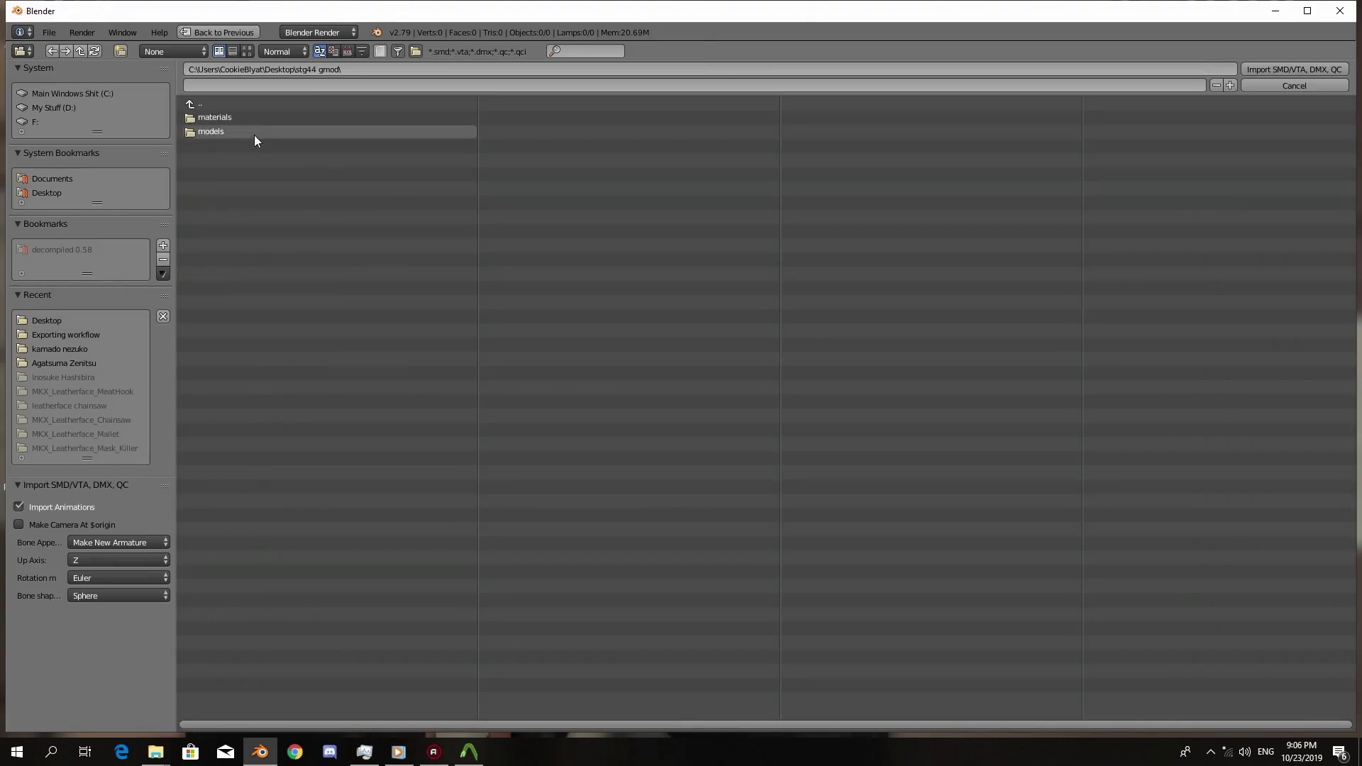
left_click(255, 131)
left_click(257, 118)
left_click(268, 118)
left_click(269, 118)
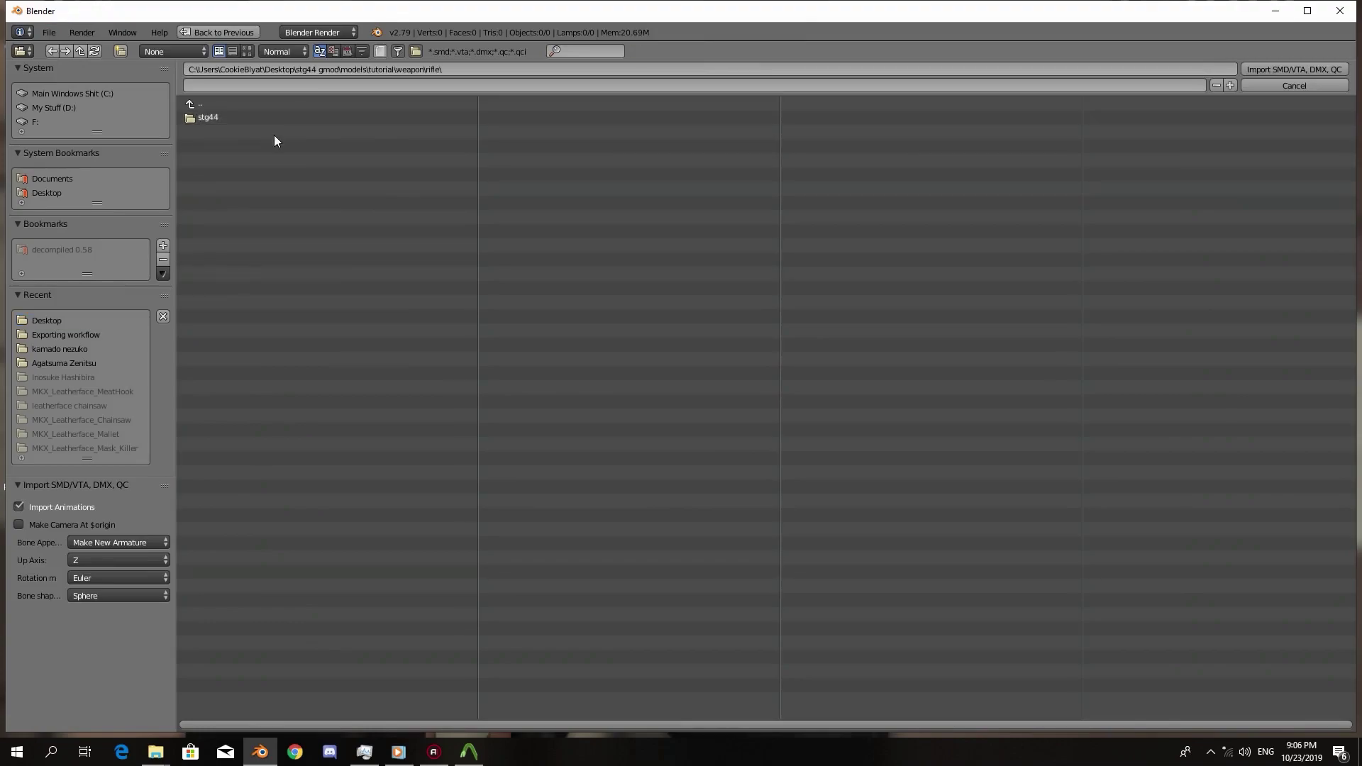
left_click(276, 118)
left_click(281, 118)
left_click(323, 117)
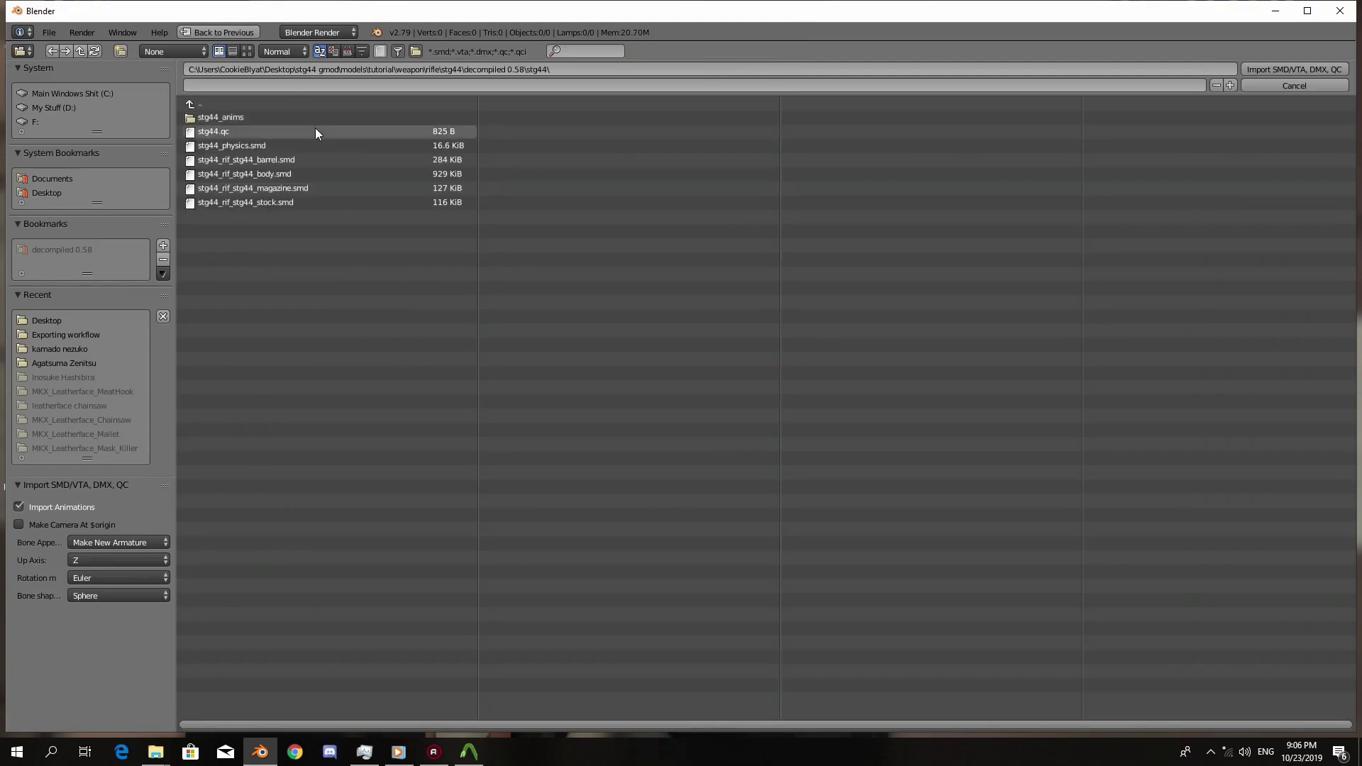
left_click(315, 131)
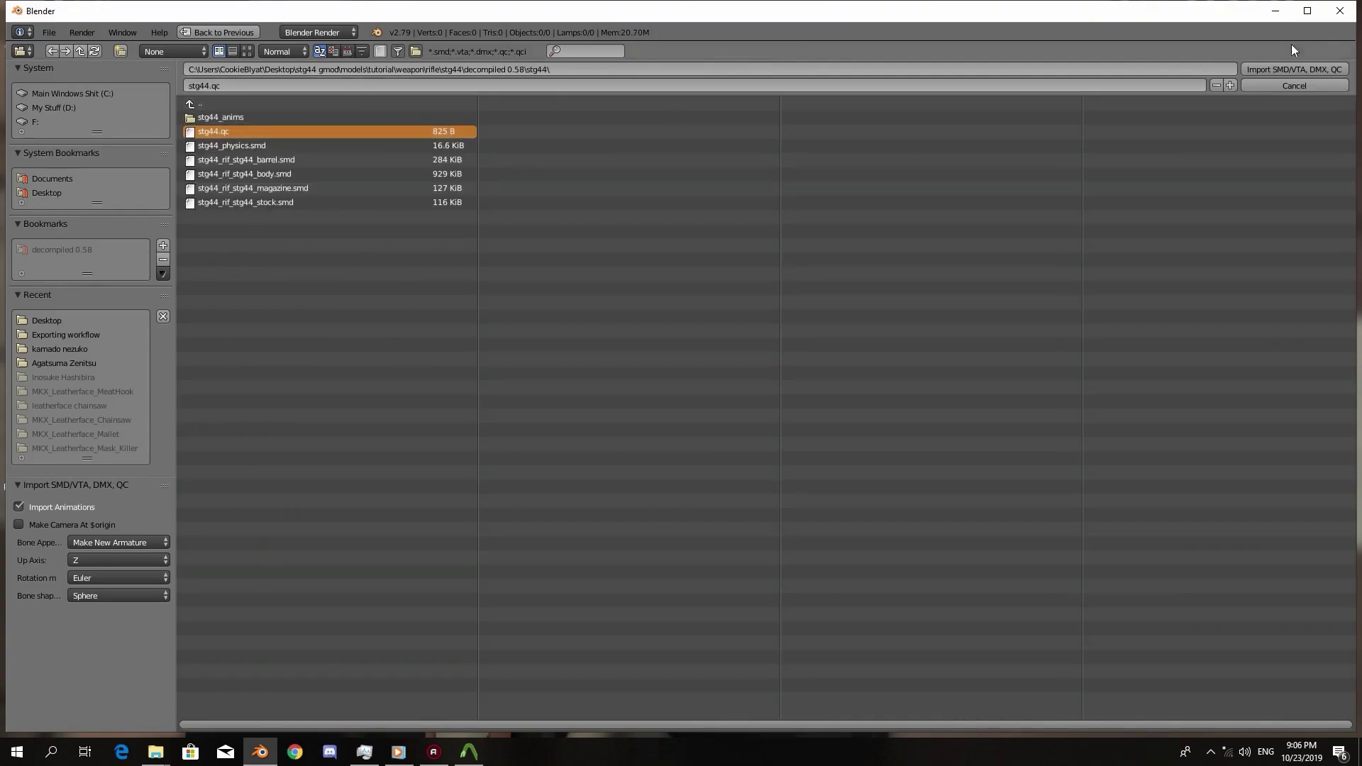
left_click(1319, 70)
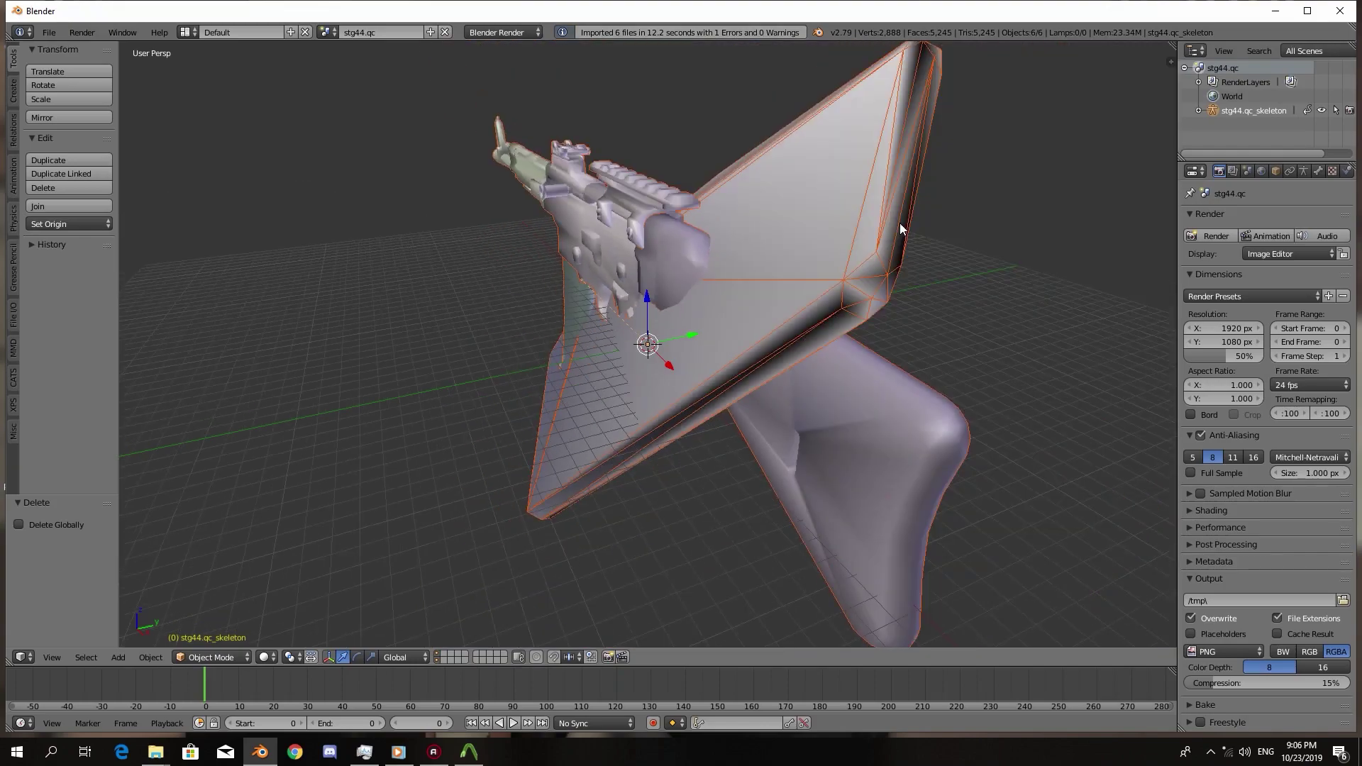
Expand the skeleton in the Outliner and unlink its prop_idle animation
middle_click_drag(899, 222, 675, 297)
key("KP_1")
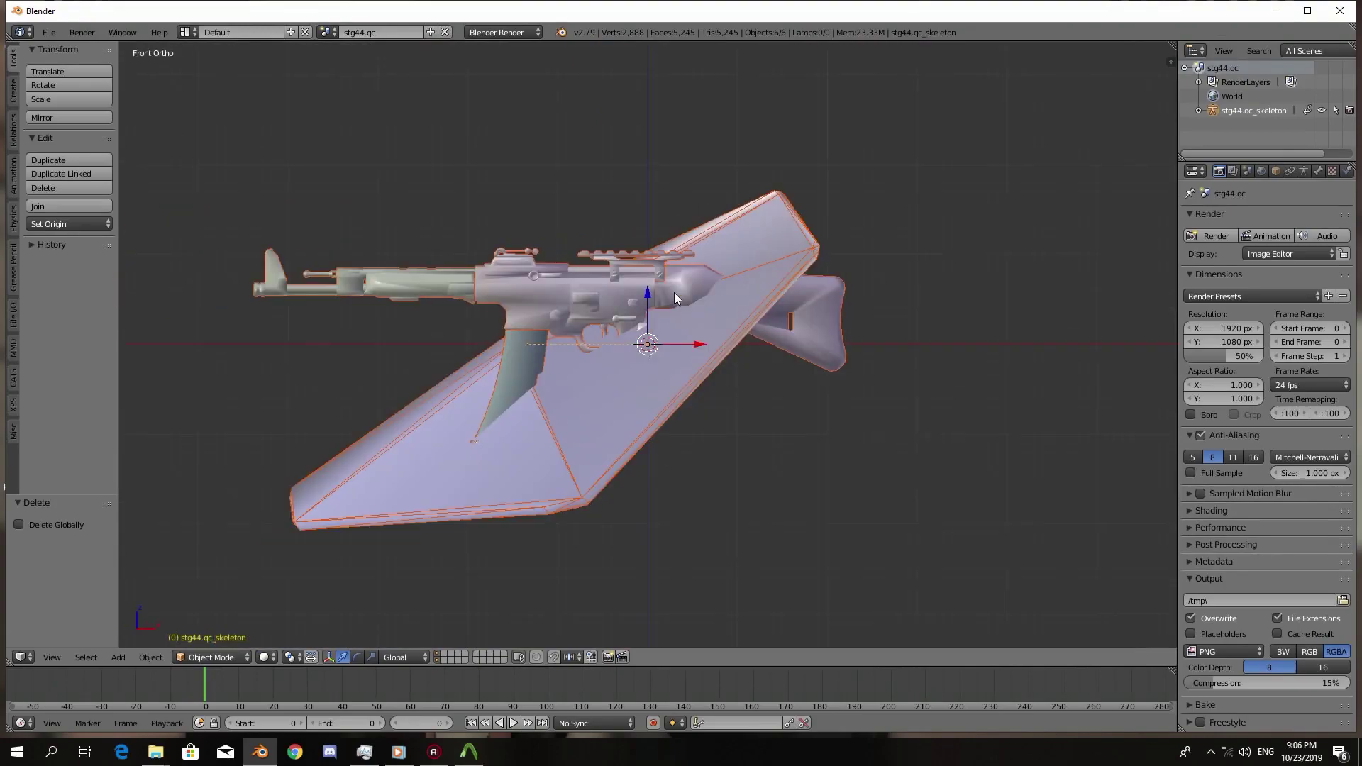
left_click(1247, 172)
left_click_drag(1178, 146, 1082, 145)
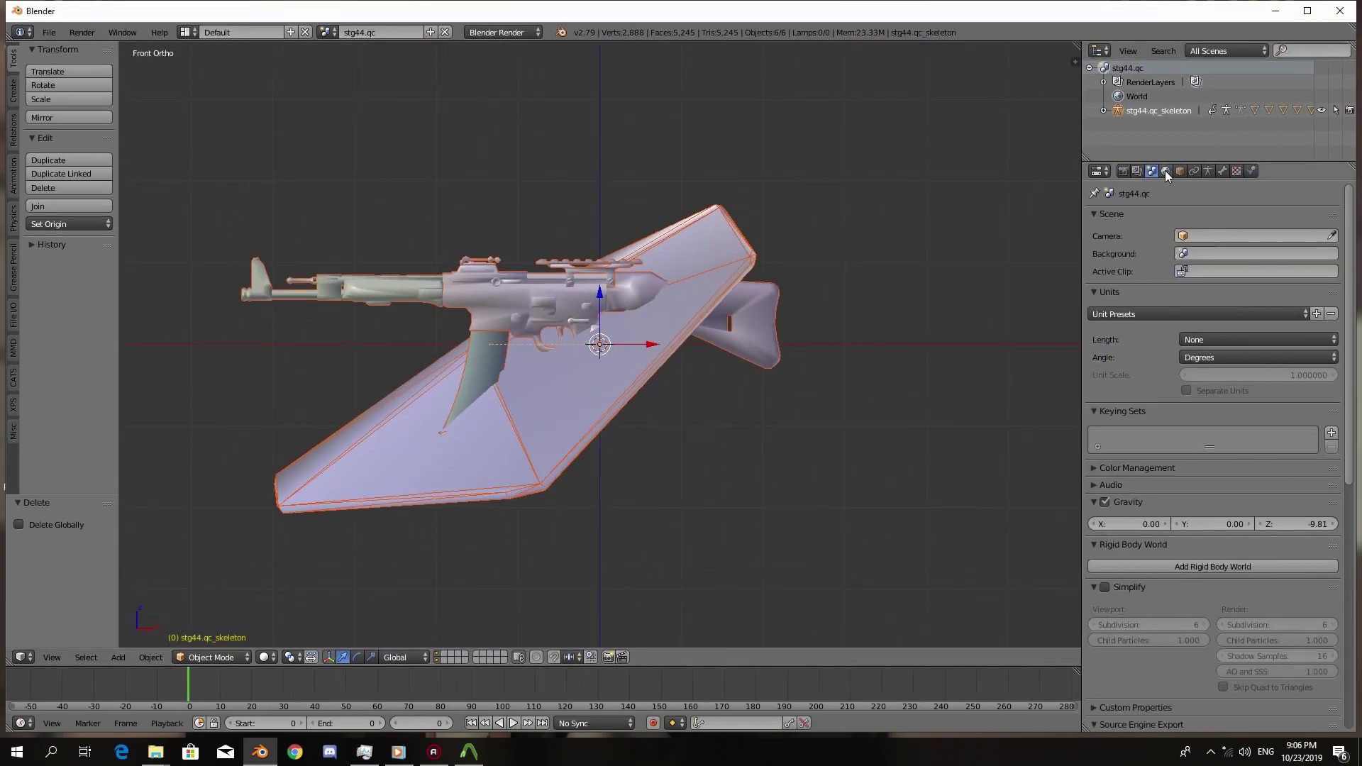
left_click_drag(1163, 162, 1157, 351)
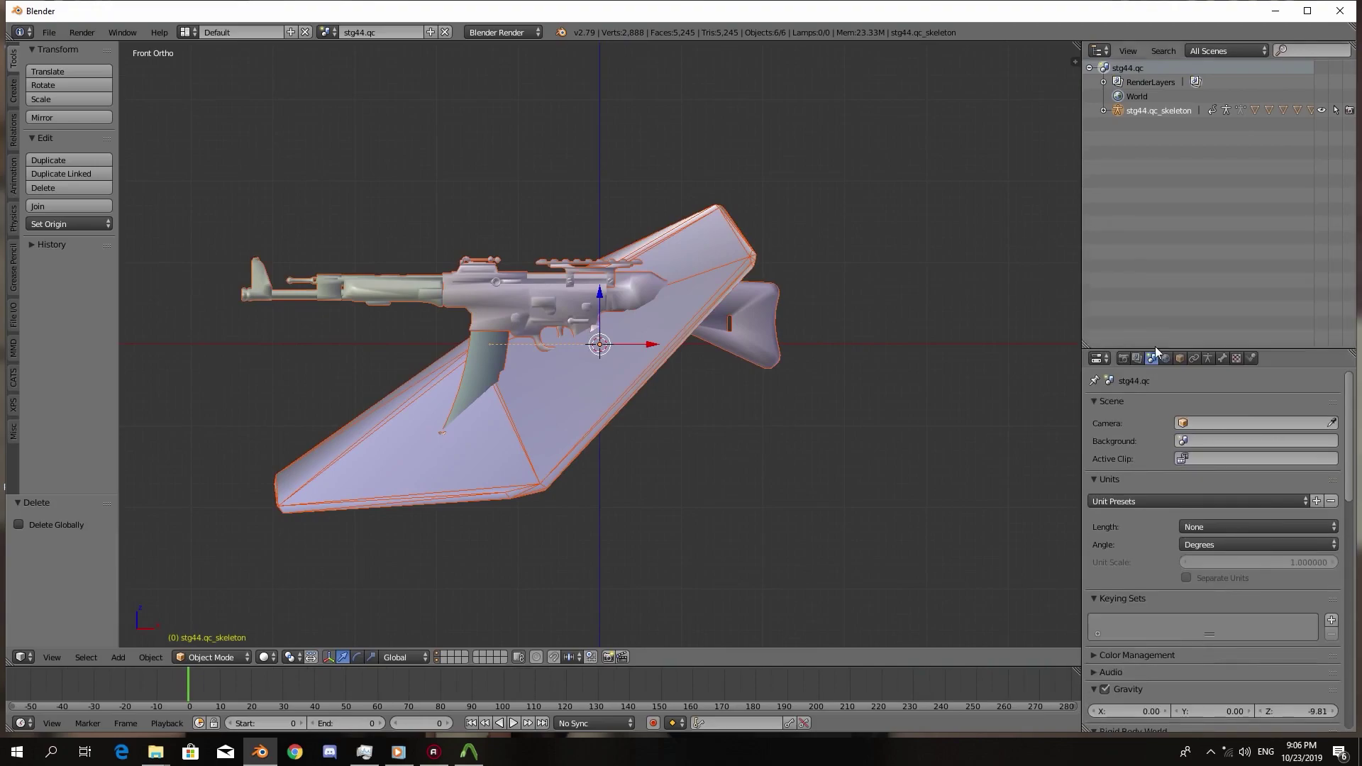
left_click(1103, 110)
scroll(1269, 560, "down", 15)
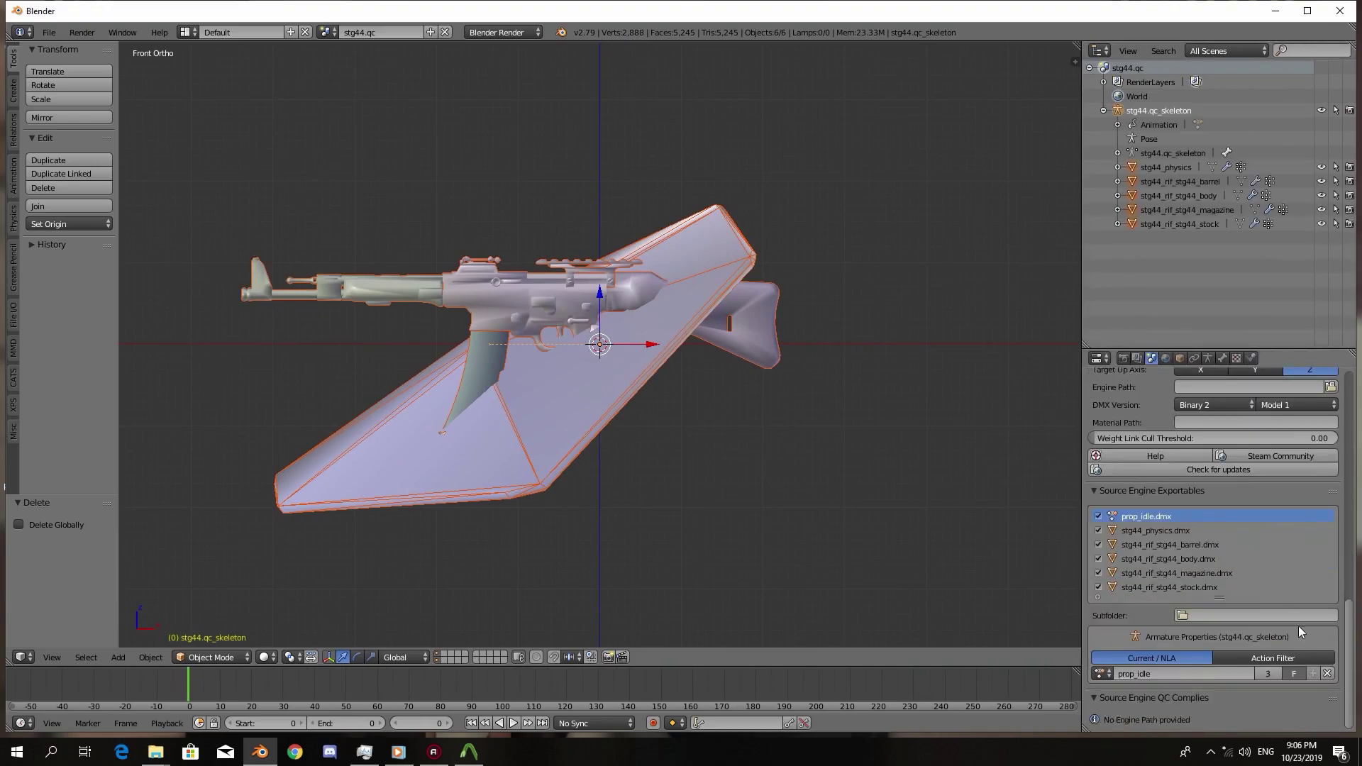
left_click(1327, 673)
Clear the bones' posed locations, then delete the stg44_physics wedge mesh
key("a")
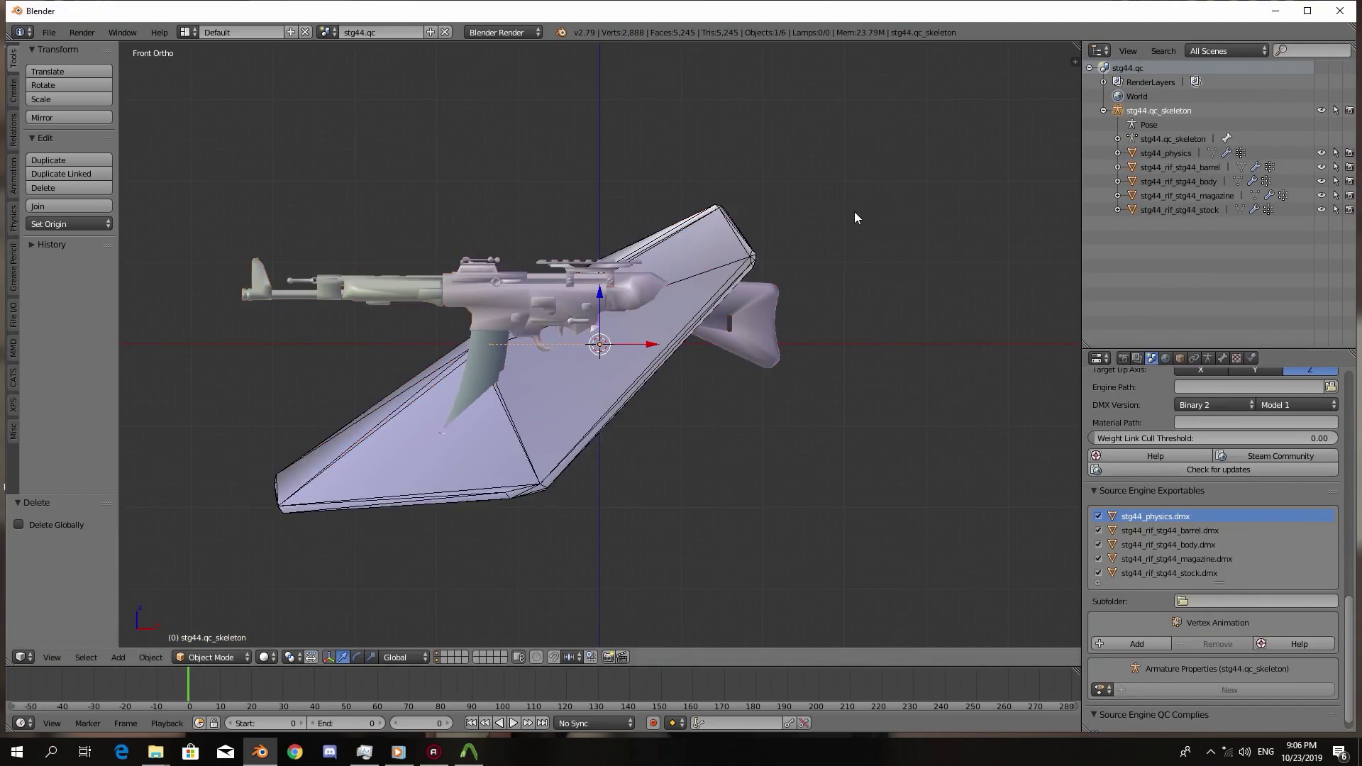
key("ctrl+Tab")
key("a")
key("alt+g")
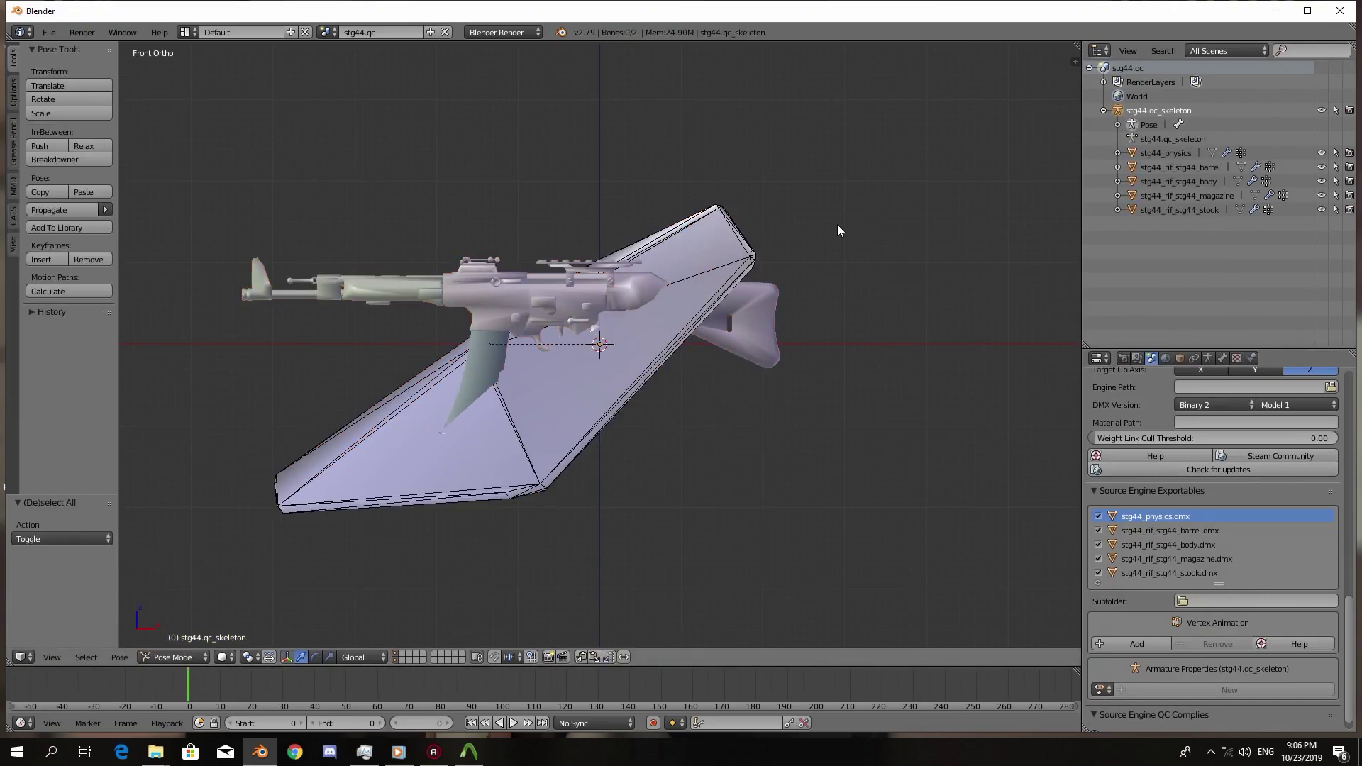
key("ctrl+Tab")
right_click(723, 234)
key("Delete")
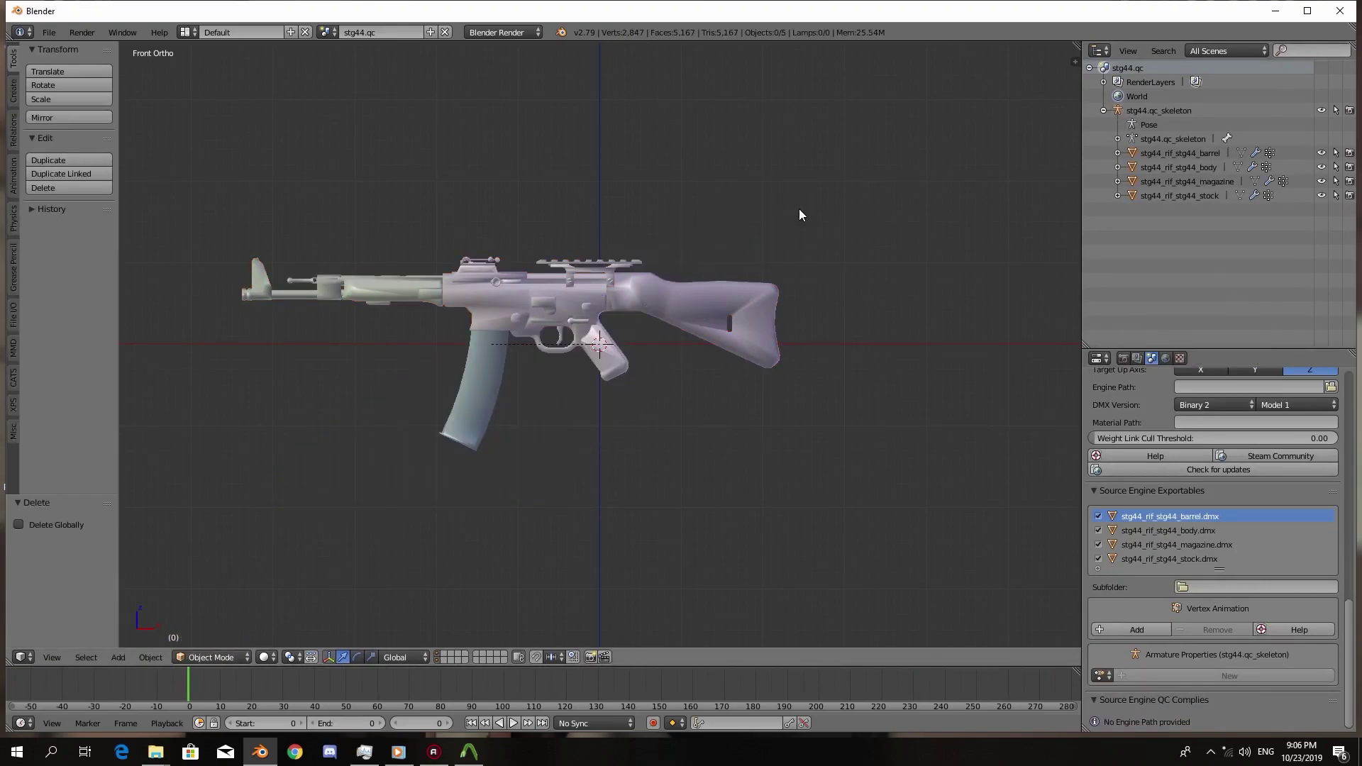
Grab-test the barrel, body, stock and magazine meshes to confirm each moves independently
scroll(575, 403, "up", 2)
scroll(568, 402, "down", 1)
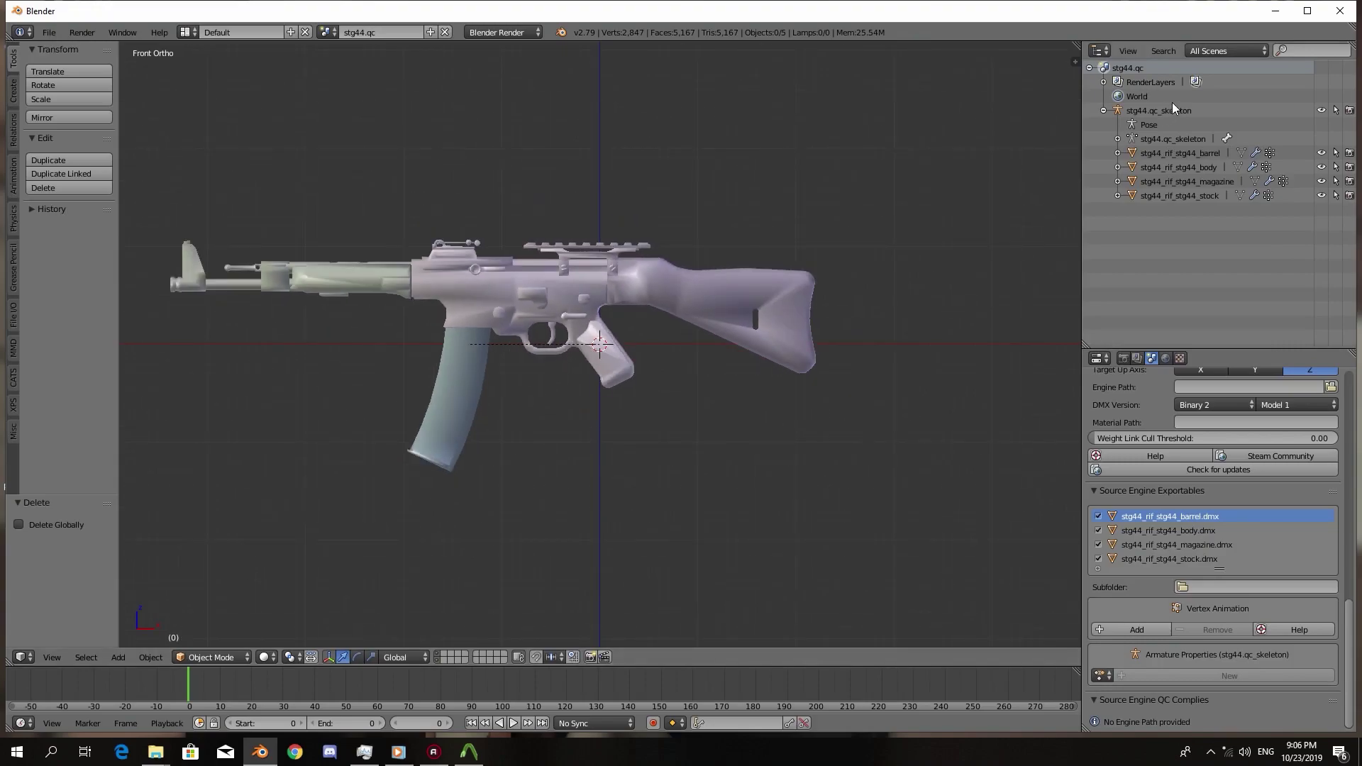
left_click(1202, 153)
key("g")
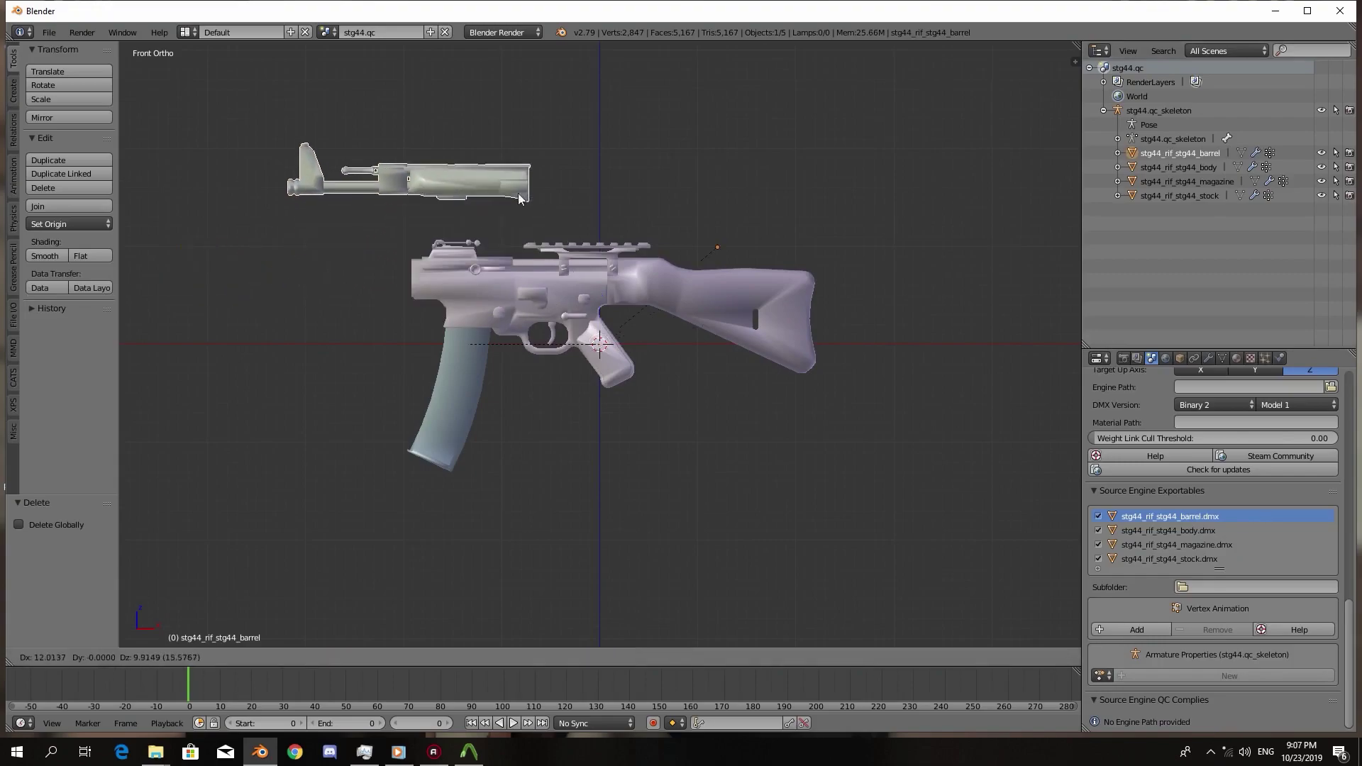
key("Escape")
left_click(1177, 167)
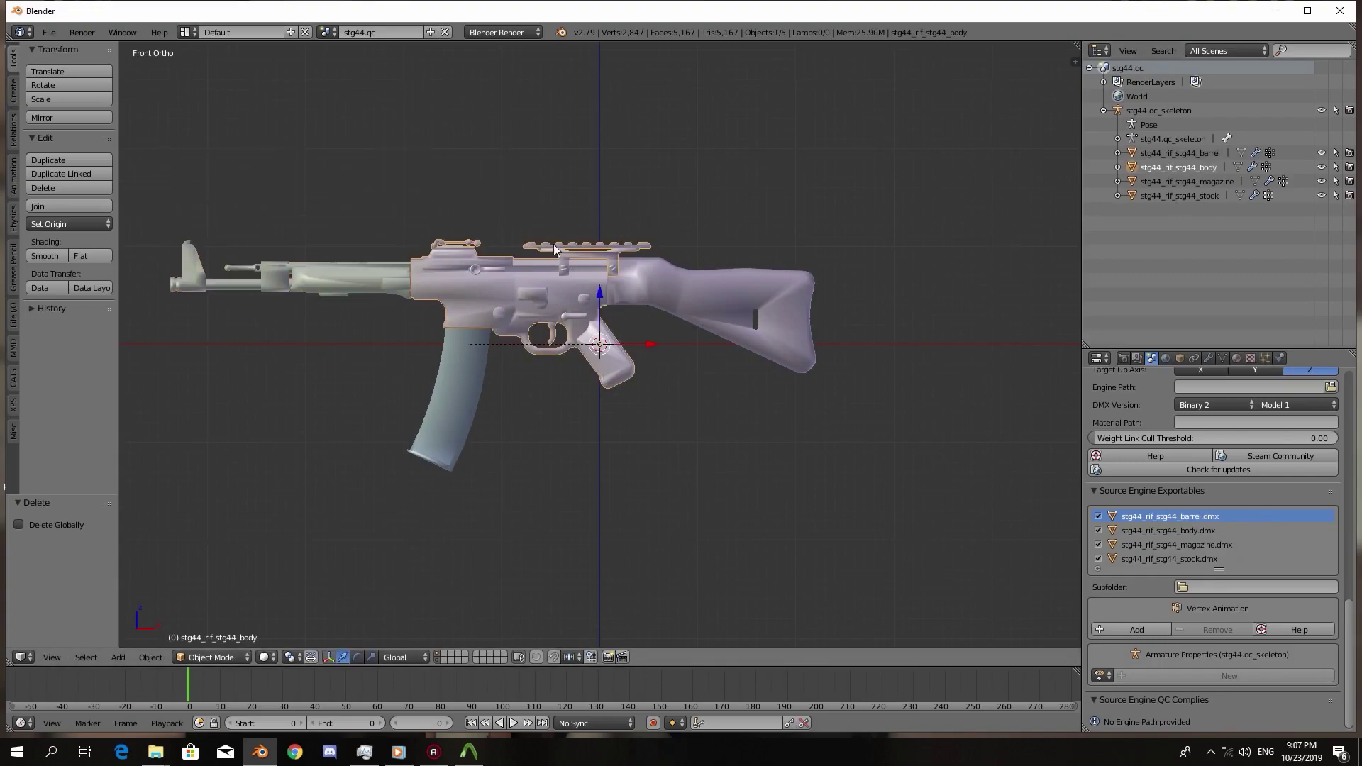
key("g")
key("Escape")
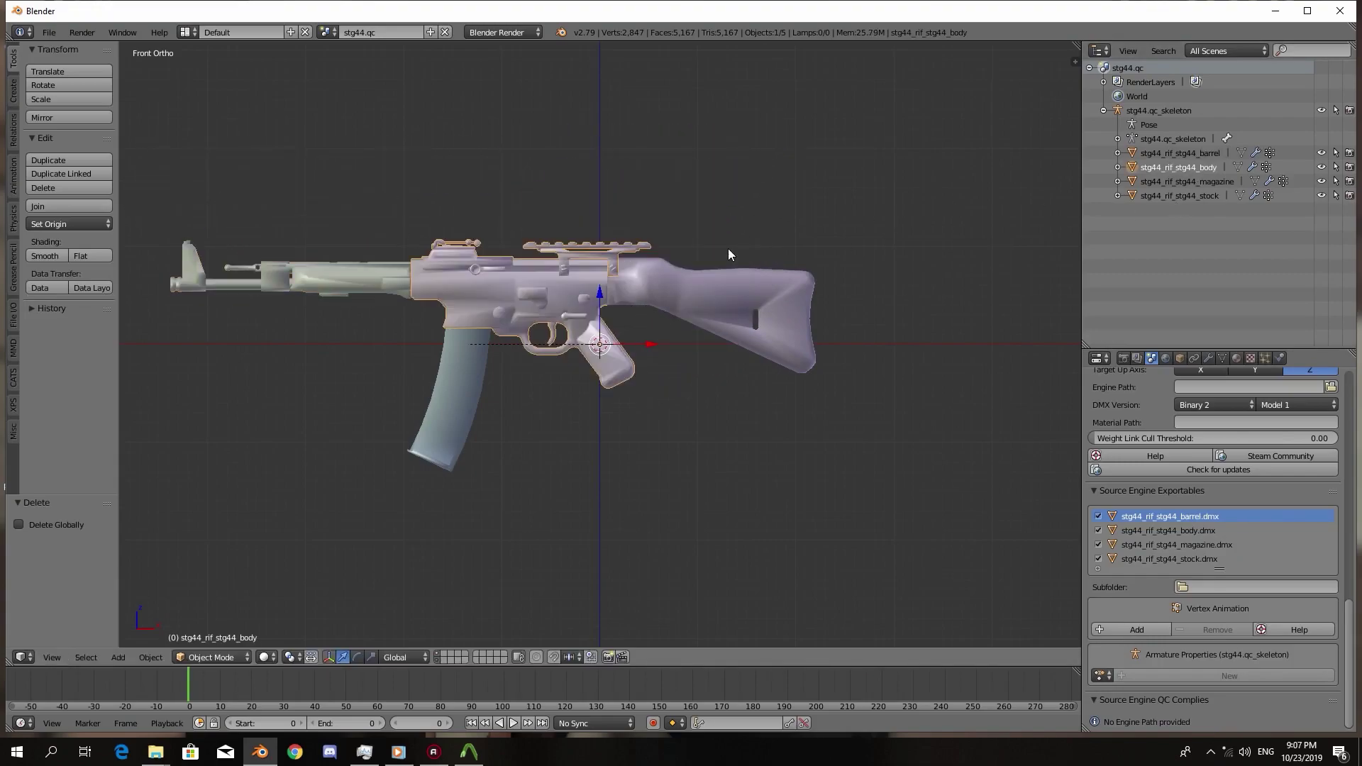
left_click(1172, 182)
left_click(1181, 195)
key("g")
key("Escape")
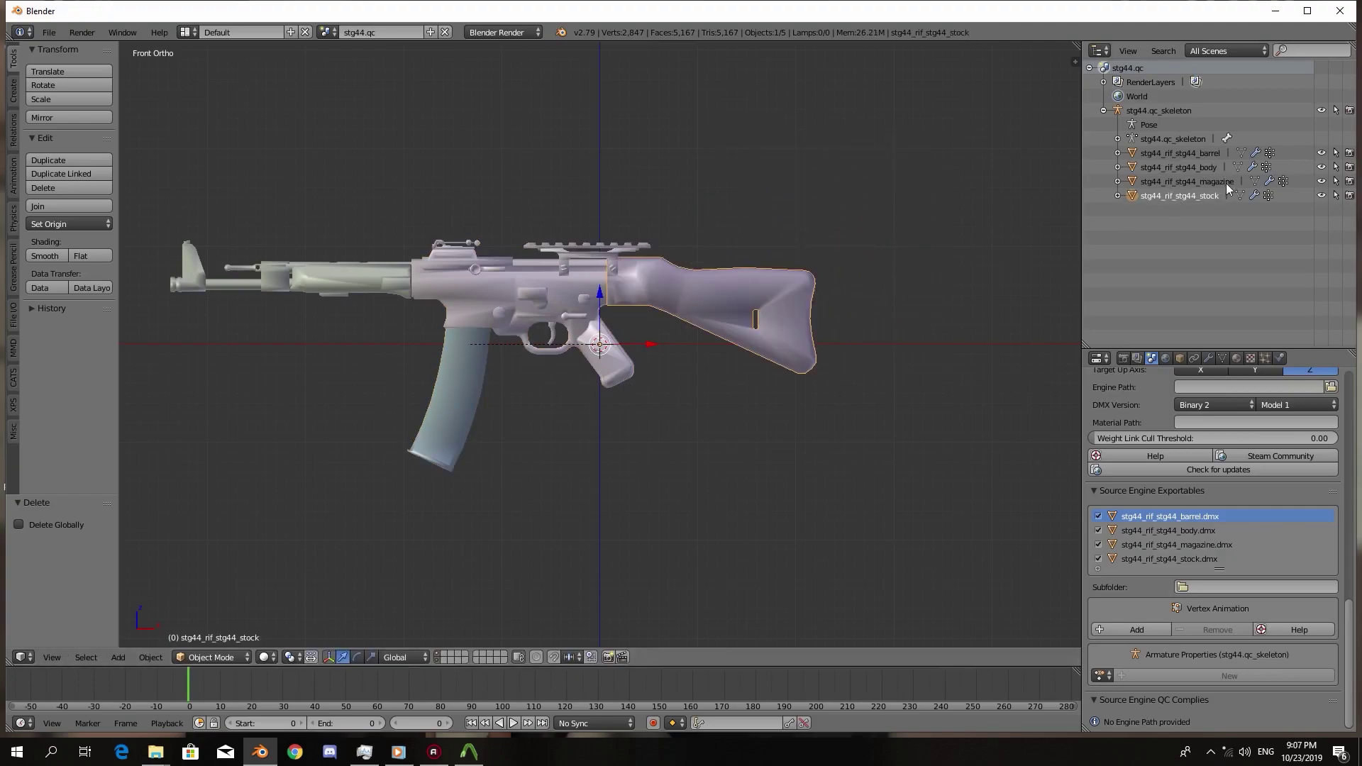
left_click(1226, 182)
key("g")
key("Escape")
Check the rifle from the right-side and front views, framing it in the viewport
middle_click_drag(801, 314, 661, 303)
key("KP_3")
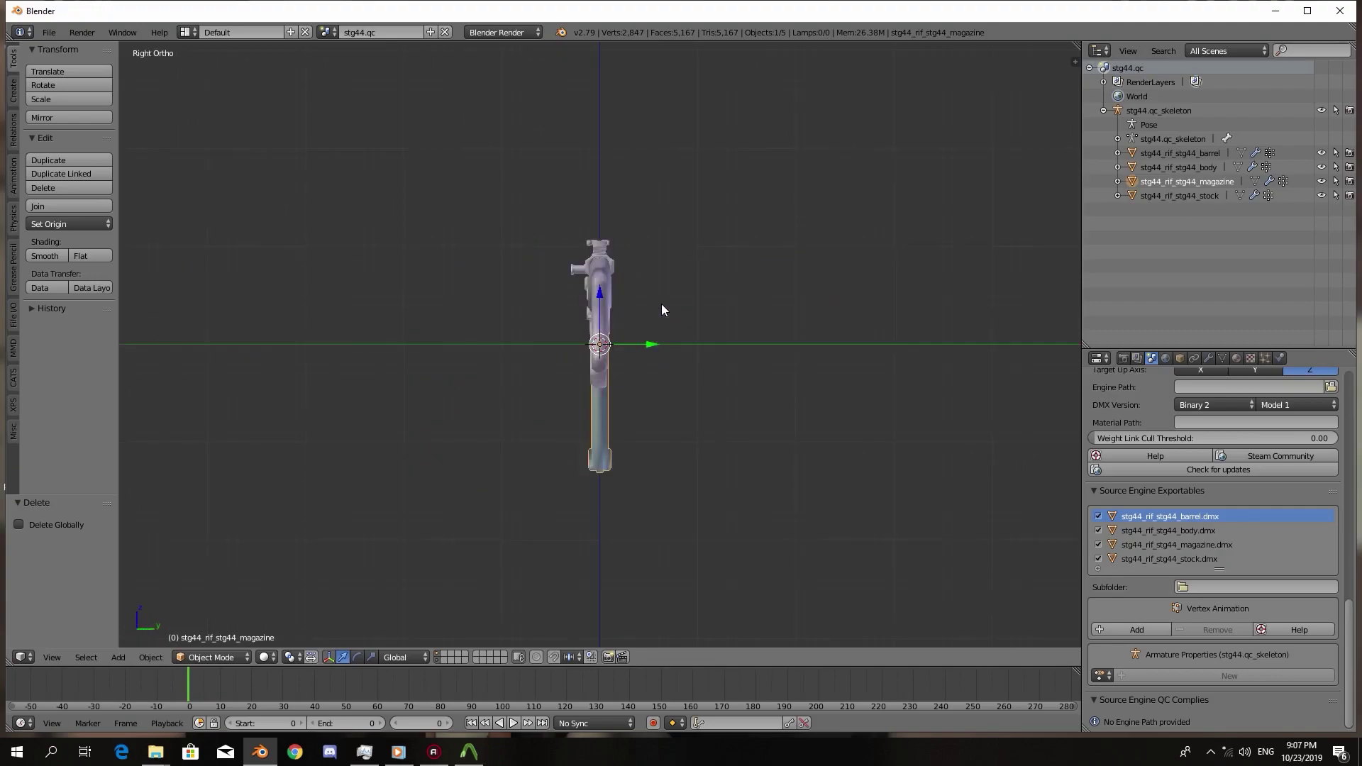
key("KP_1")
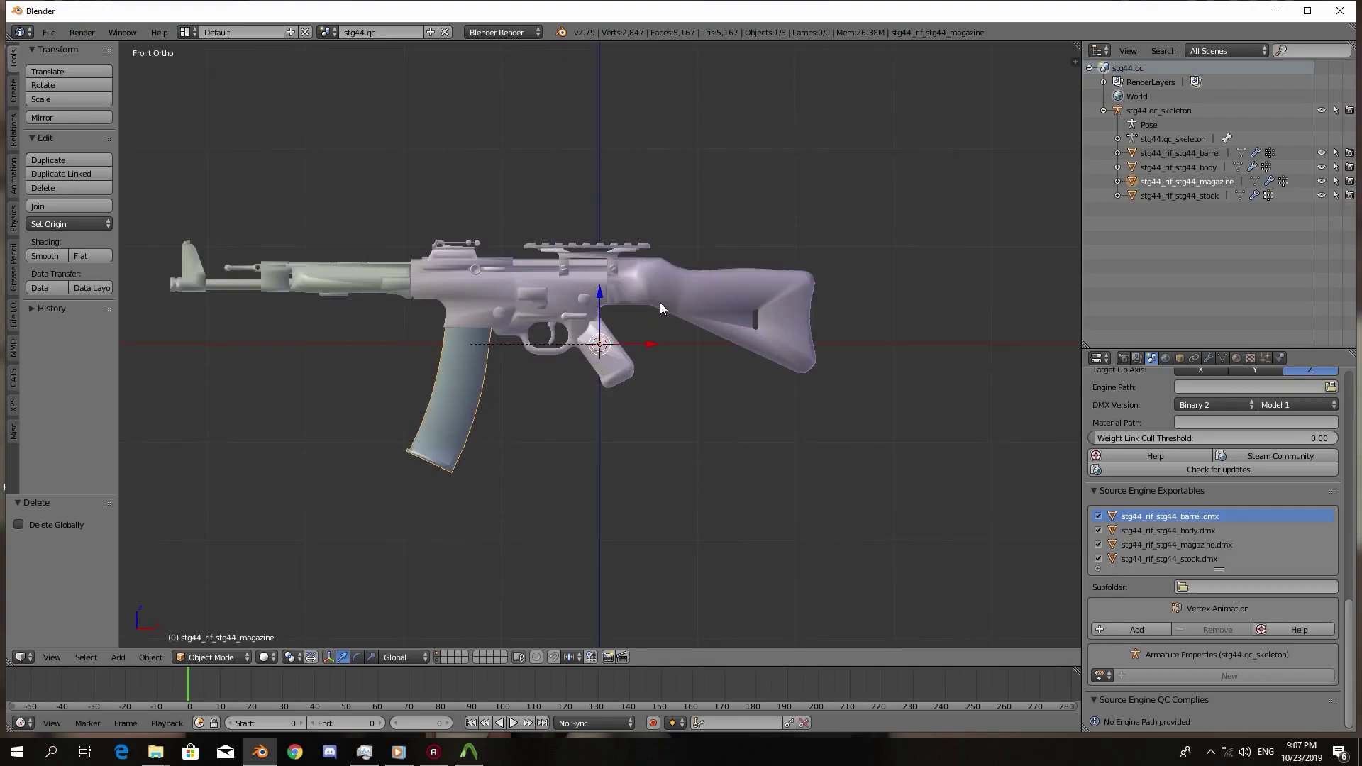
scroll(659, 302, "up", 1)
middle_click_drag(631, 316, 674, 318, "shift")
scroll(688, 304, "up", 1)
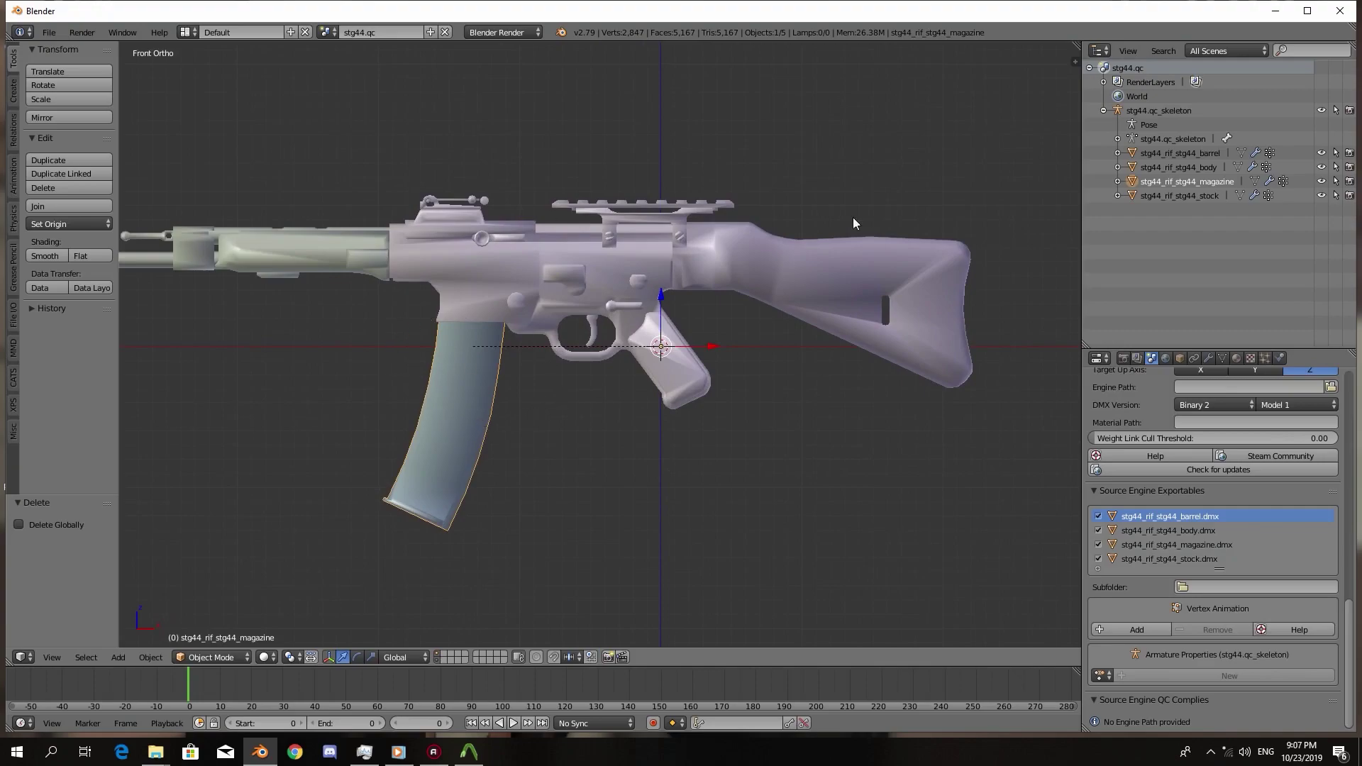
scroll(688, 341, "down", 3)
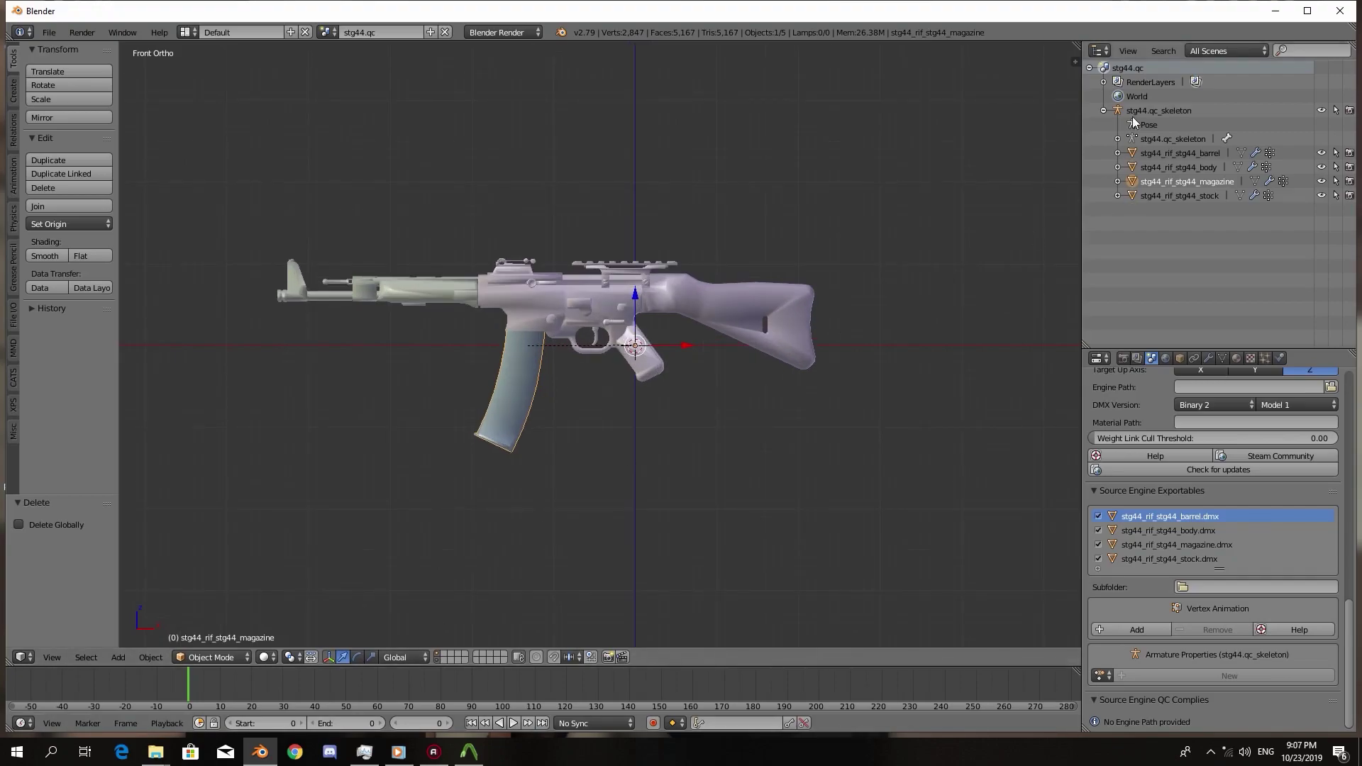
Set the timeline end frame to 10 and select the rifle's skeleton
left_click(343, 723)
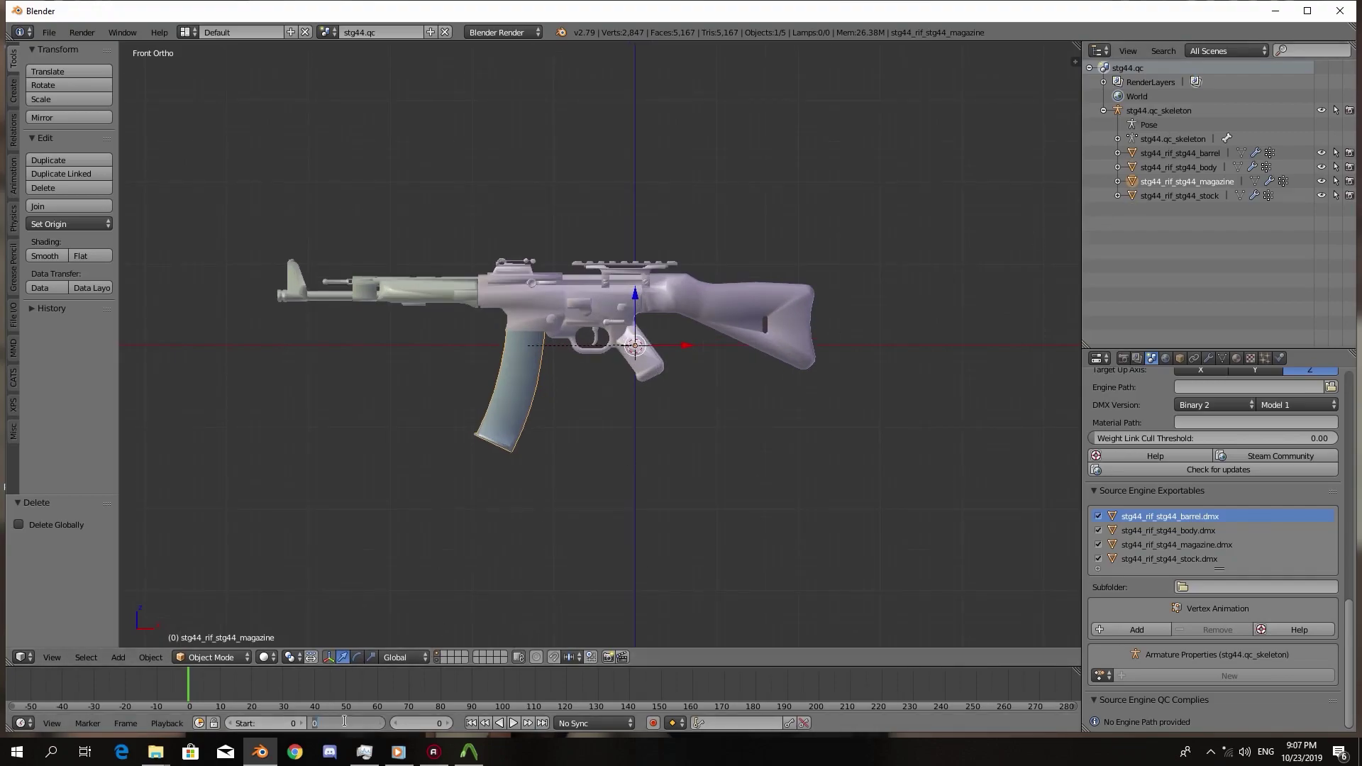
type("10")
key("Return")
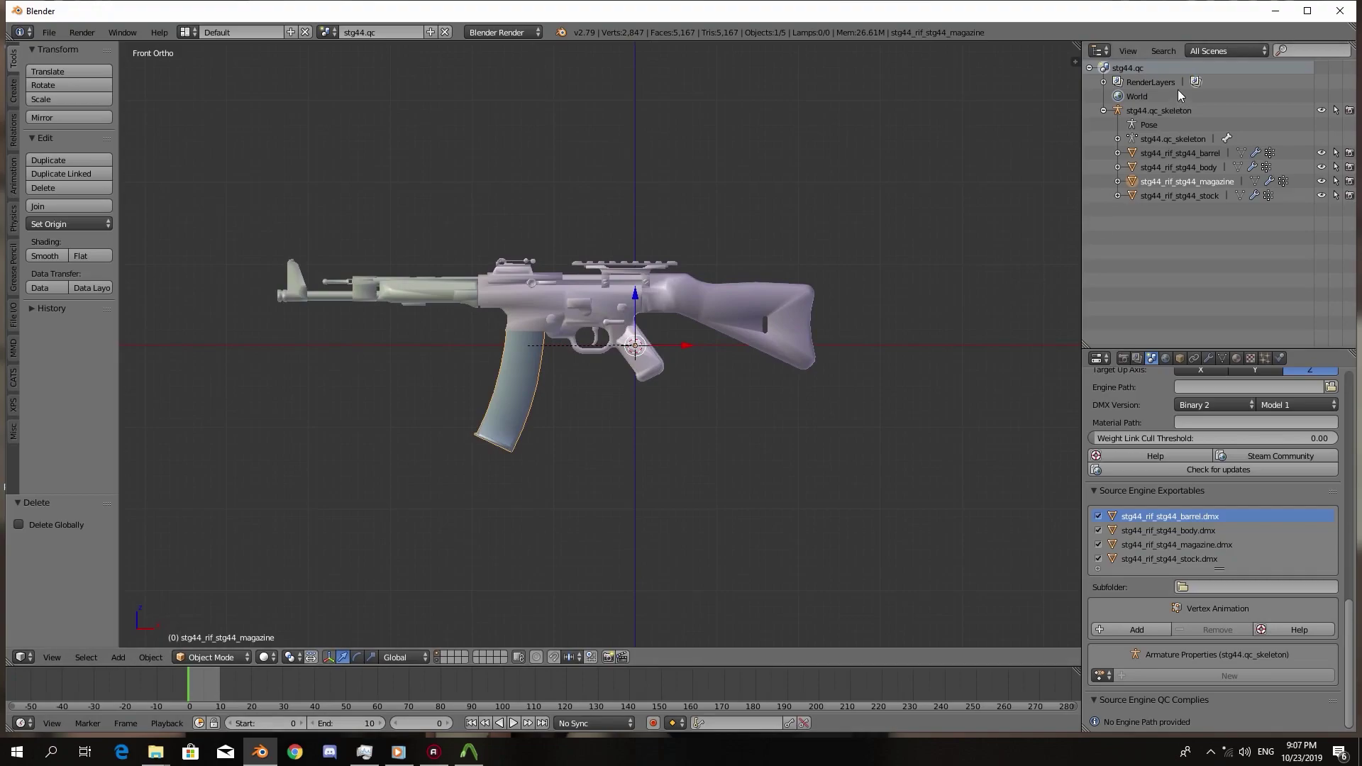
left_click(1176, 112)
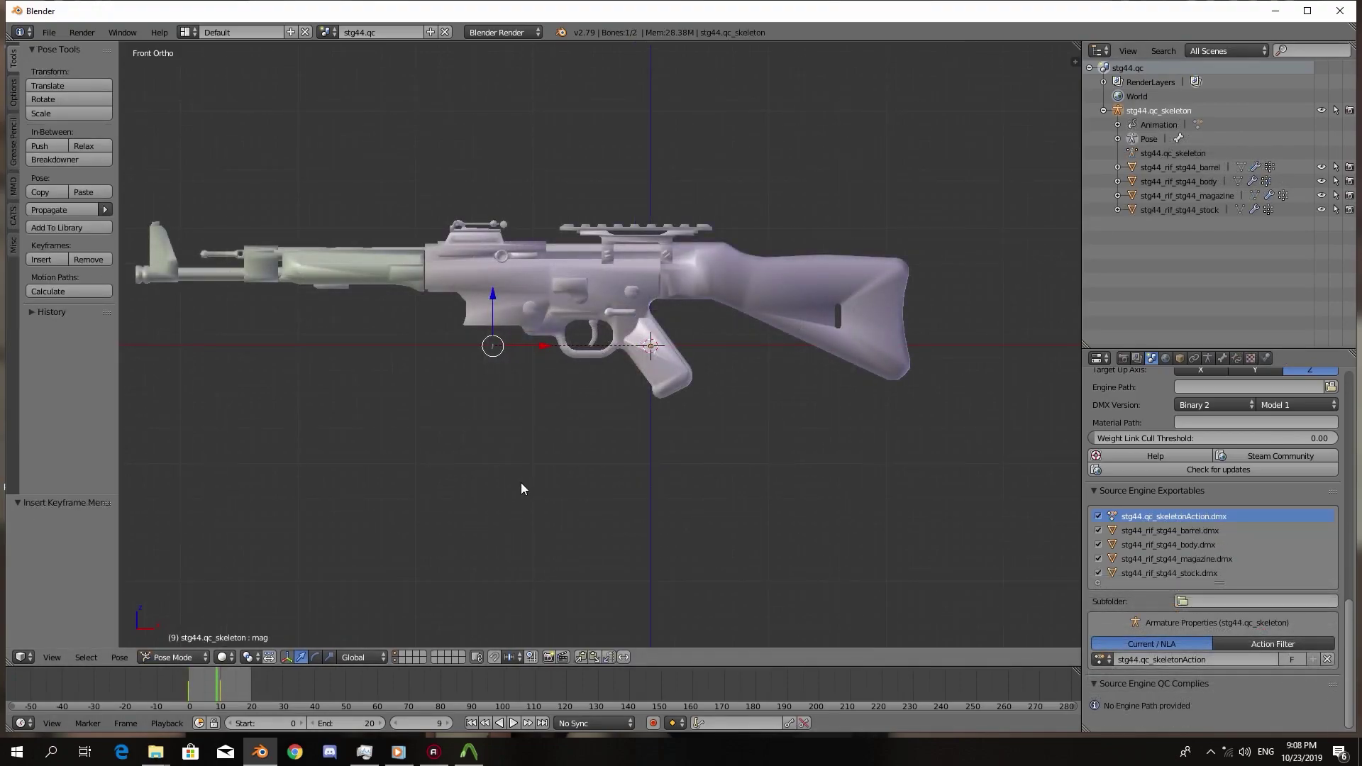
Restore the mag bone's scale, keyframe its scaling, and play the animation from frame 0
key("alt+s")
key("i")
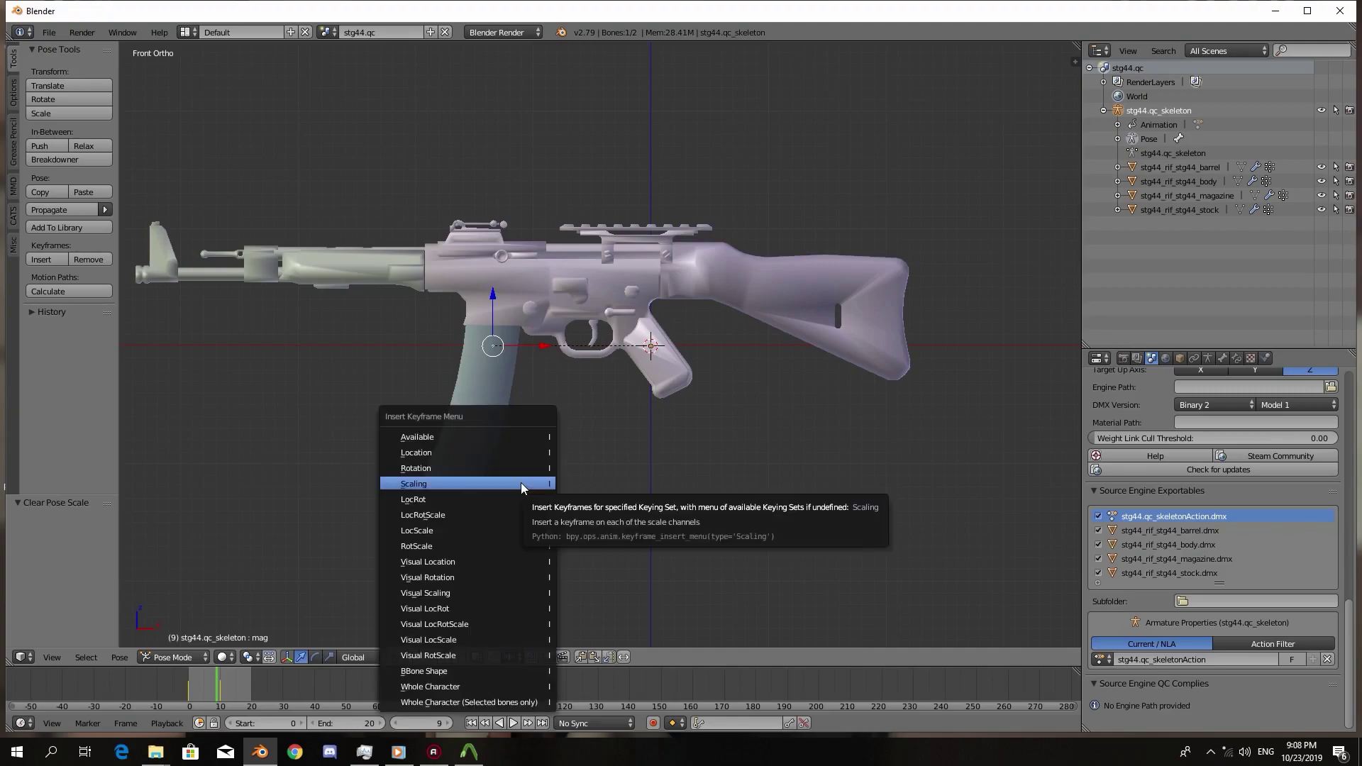
left_click(521, 485)
left_click(136, 688)
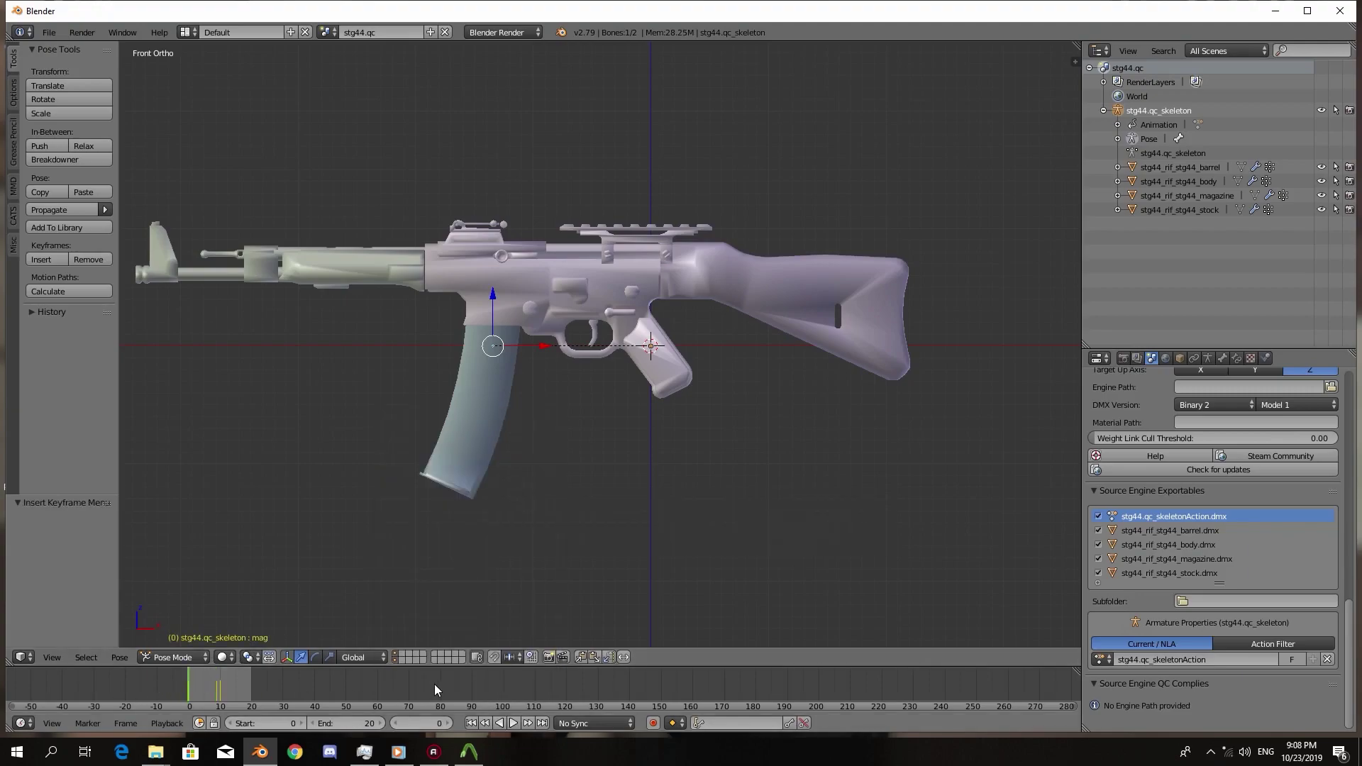
left_click(515, 723)
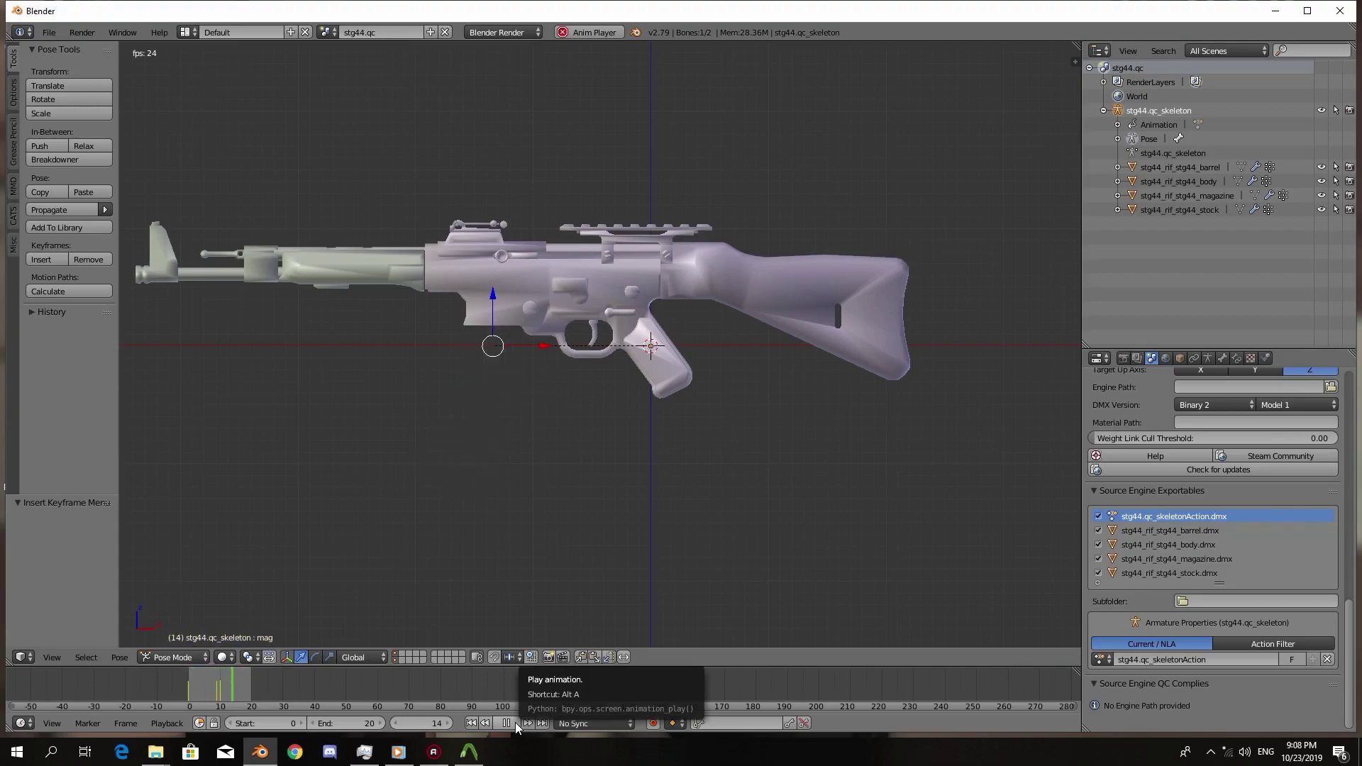
left_click(515, 722)
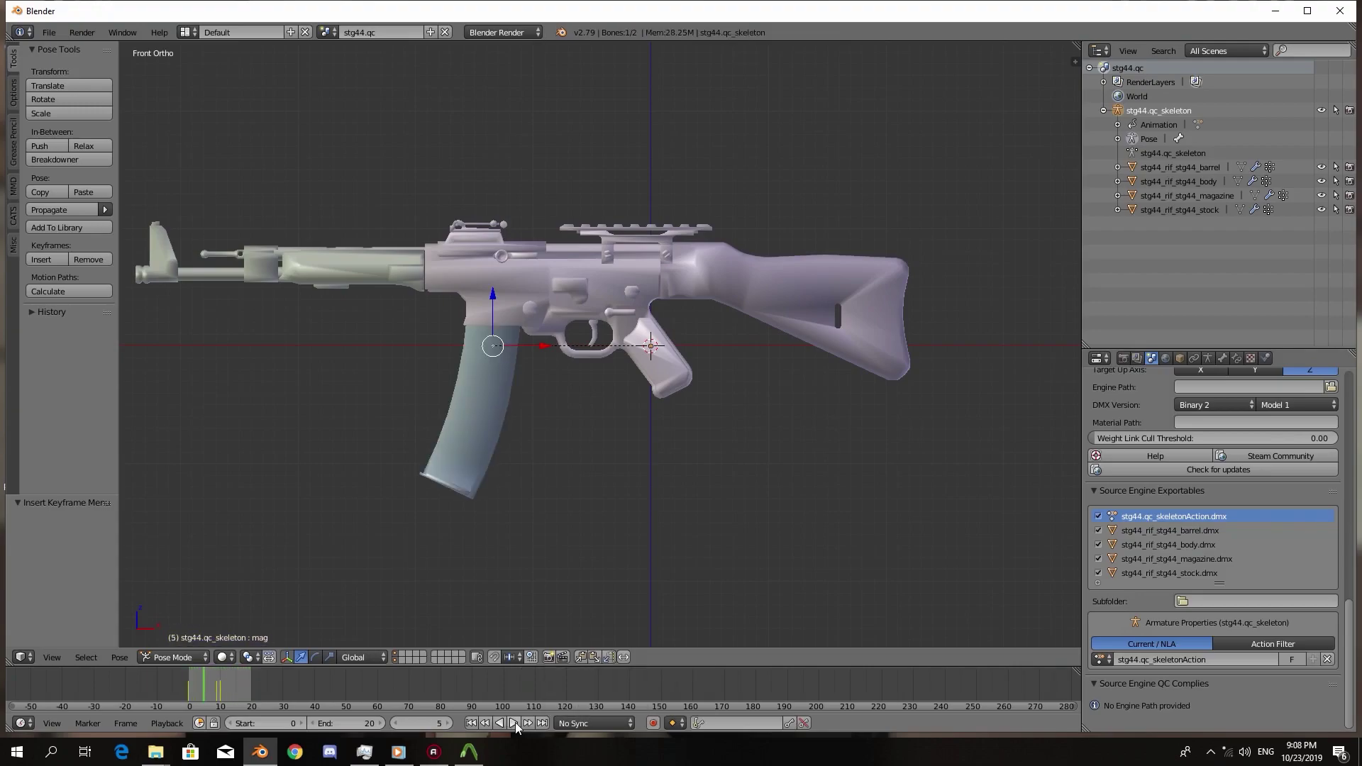
left_click(189, 684)
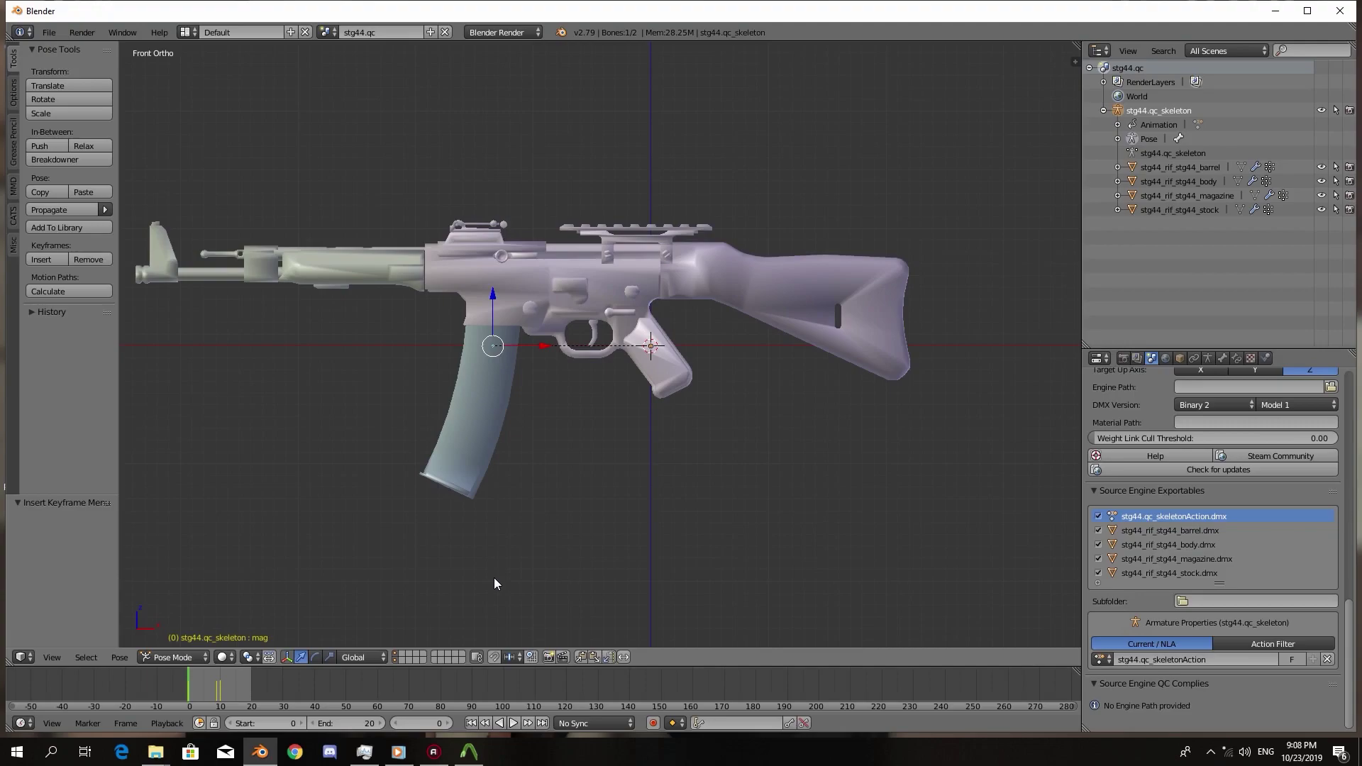
Keyframe the bone's visual scaling at frame 7, then delete that key and step to frame 8
left_click(212, 689)
key("i")
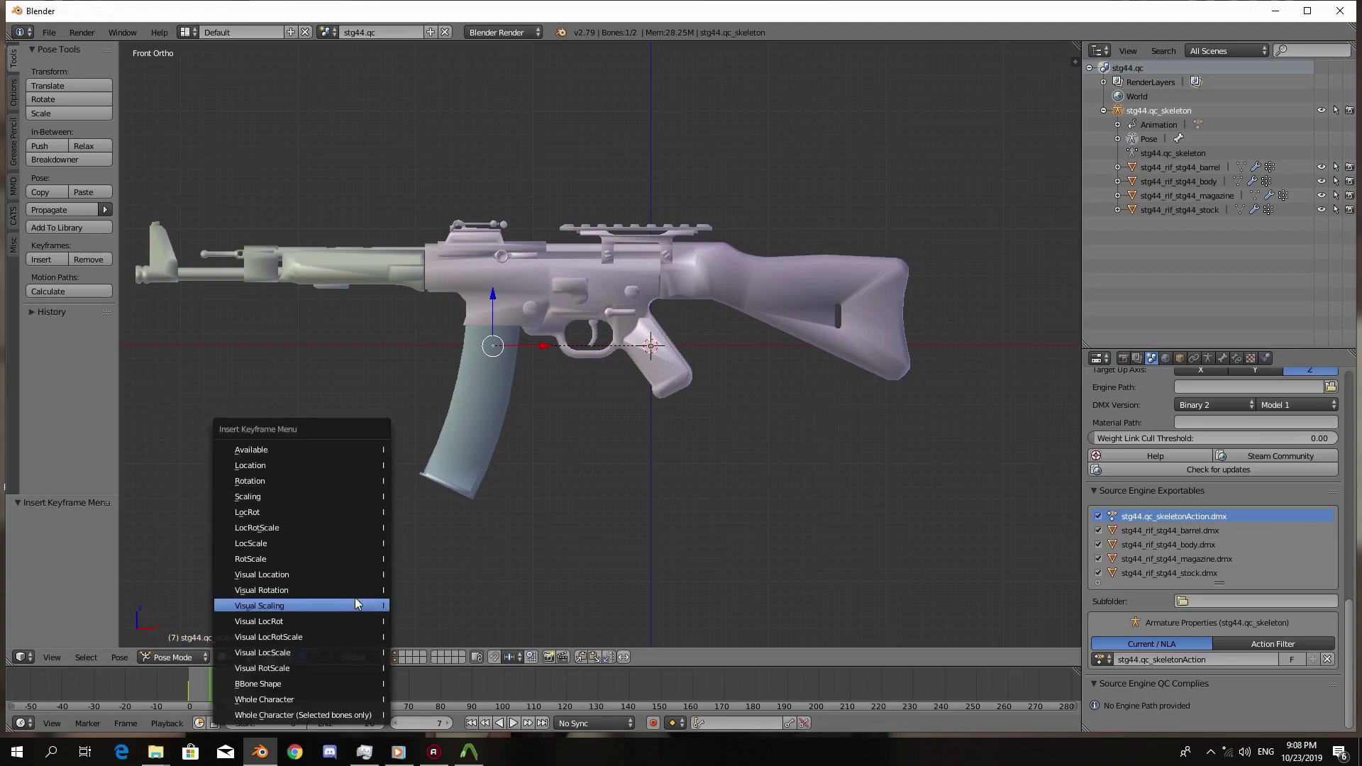
left_click(355, 448)
key("alt+i")
left_click(480, 445)
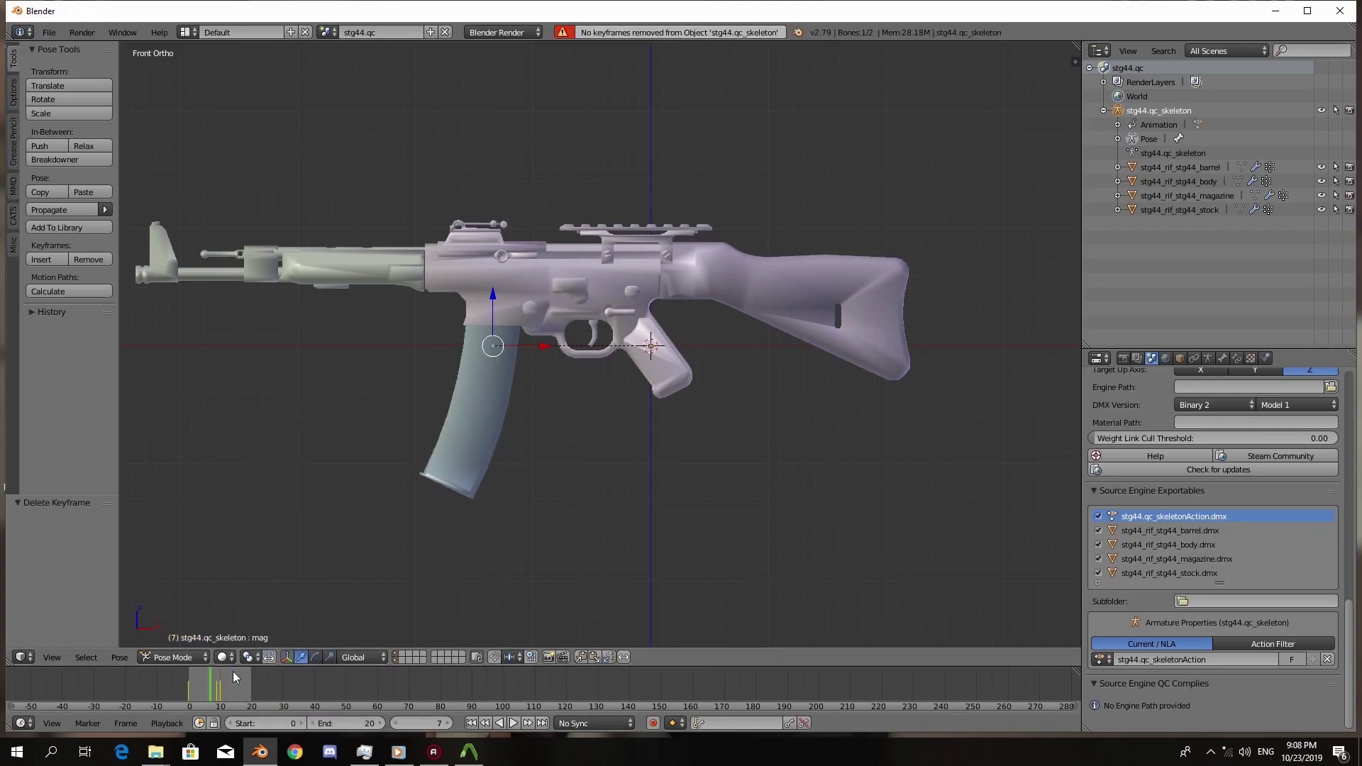
key("Right")
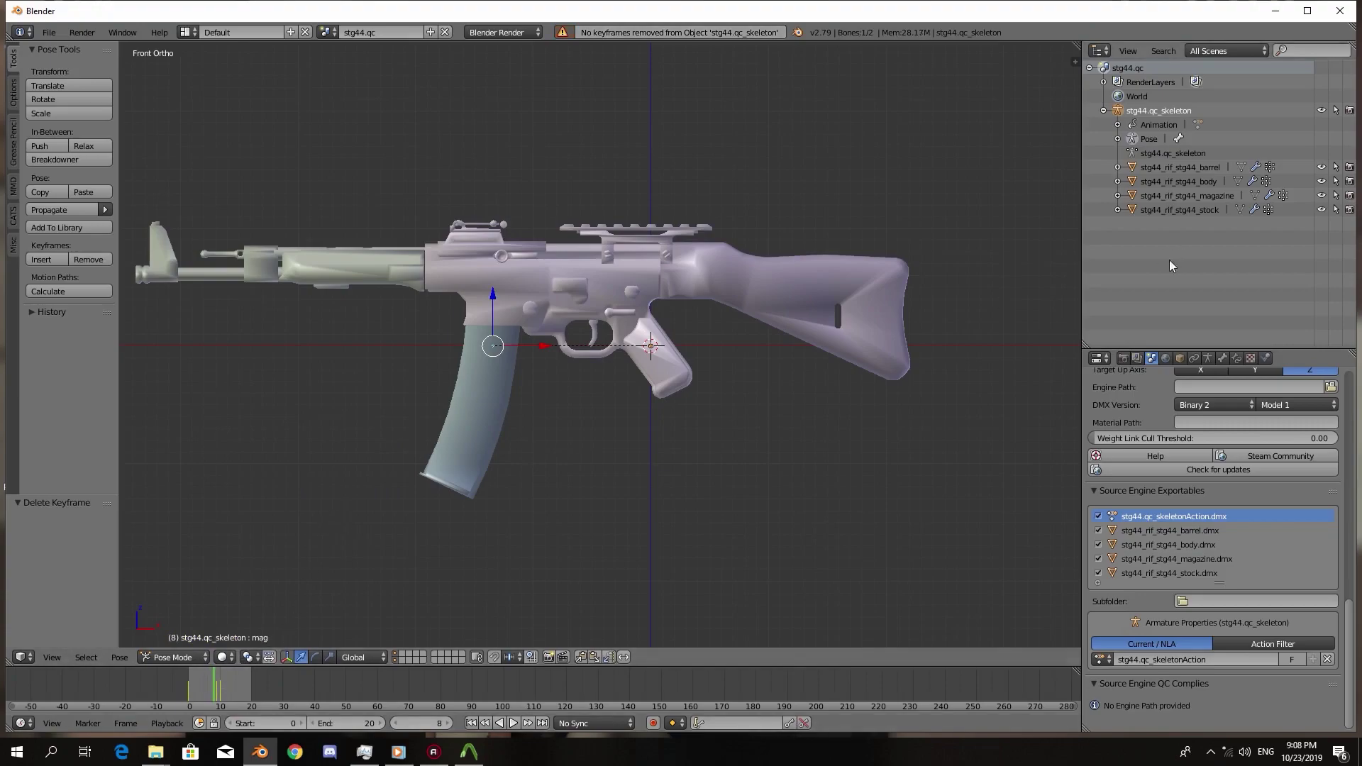
left_click(1334, 657)
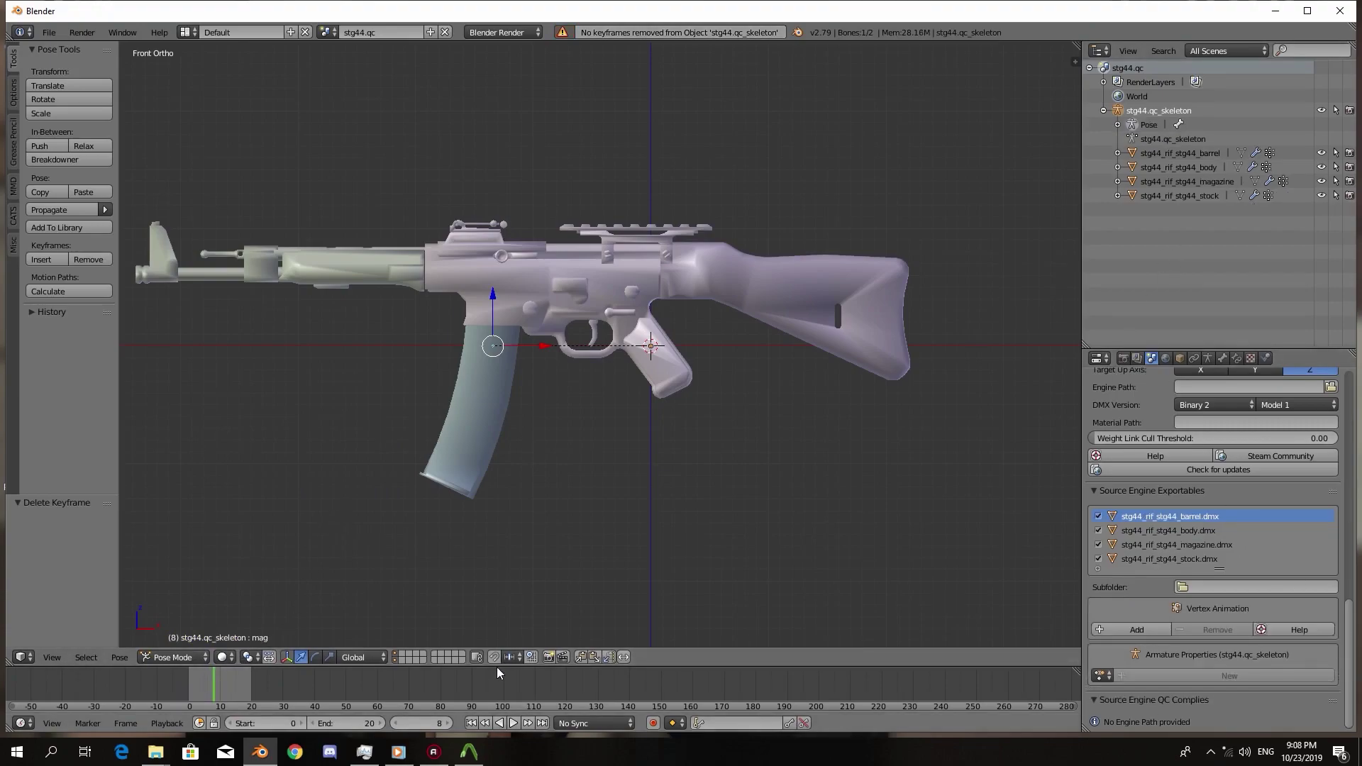
type("0")
key("Return")
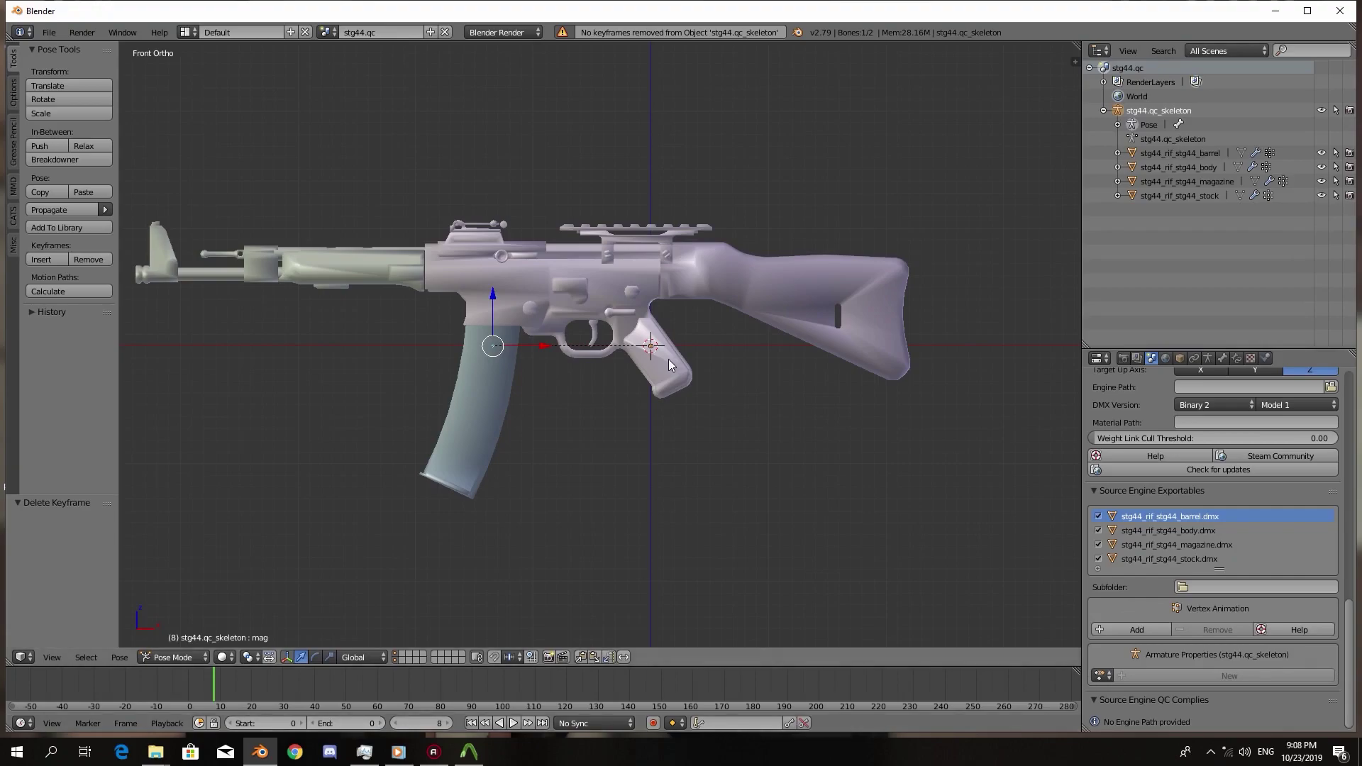
key("ctrl+Tab")
key("a")
middle_click_drag(668, 358, 667, 359)
key("KP_1")
right_click(580, 380)
scroll(576, 376, "up", 2)
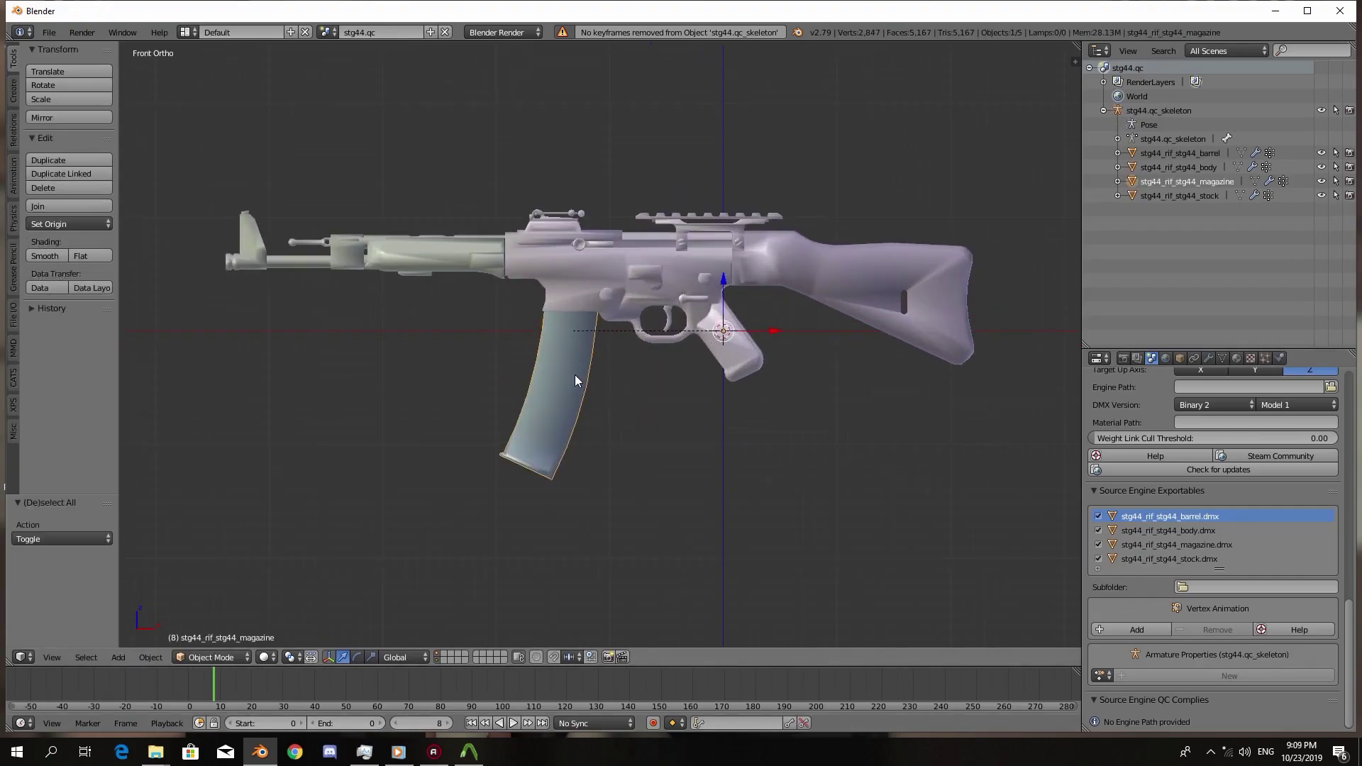
key("g")
right_click(634, 425)
key("g")
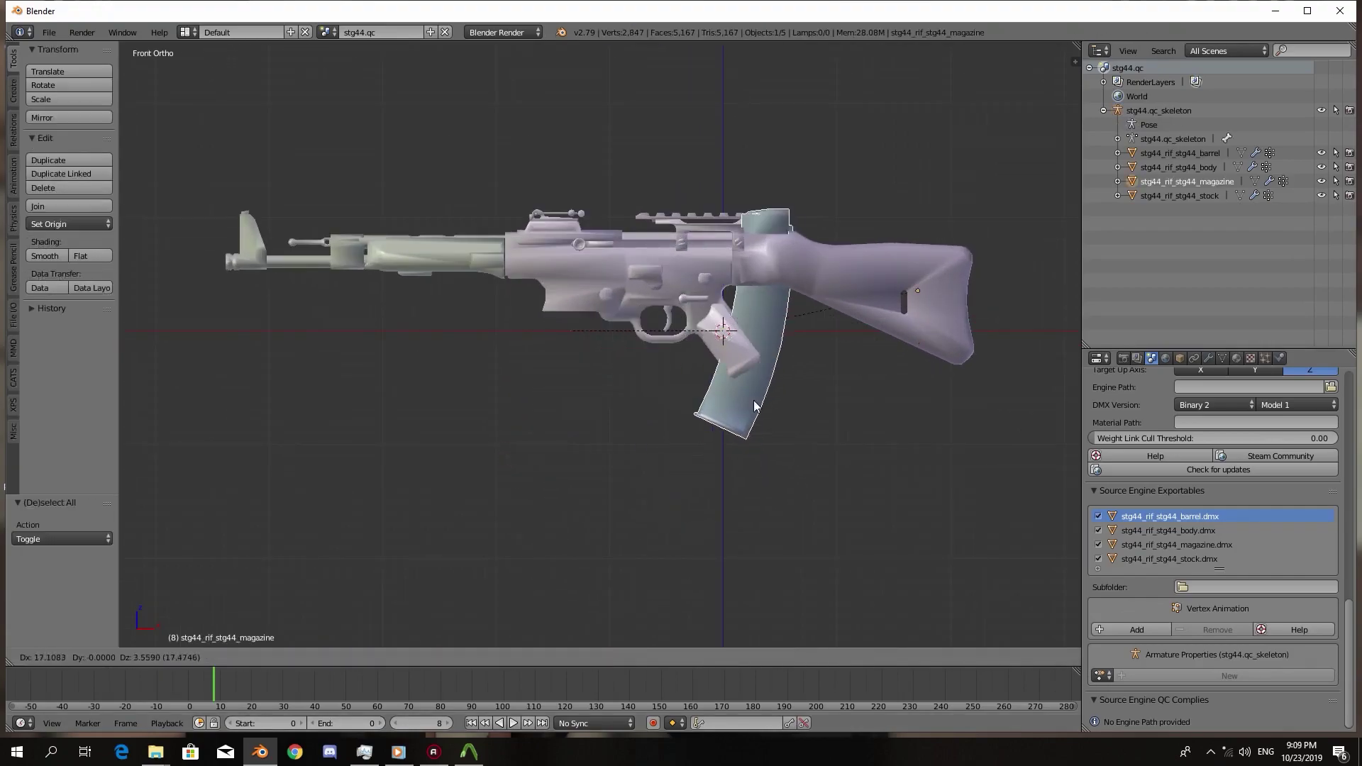
right_click(690, 390)
middle_click_drag(583, 285, 624, 334)
key("KP_1")
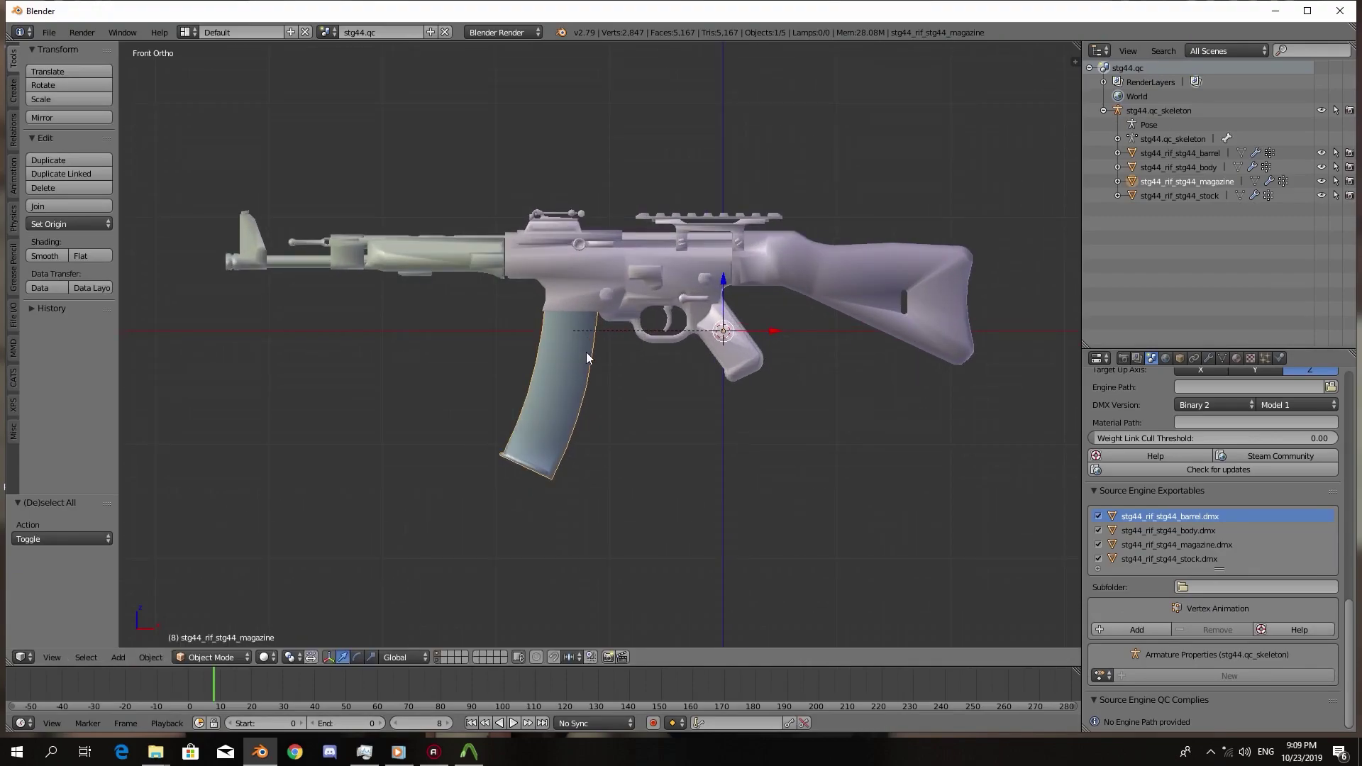
key("g")
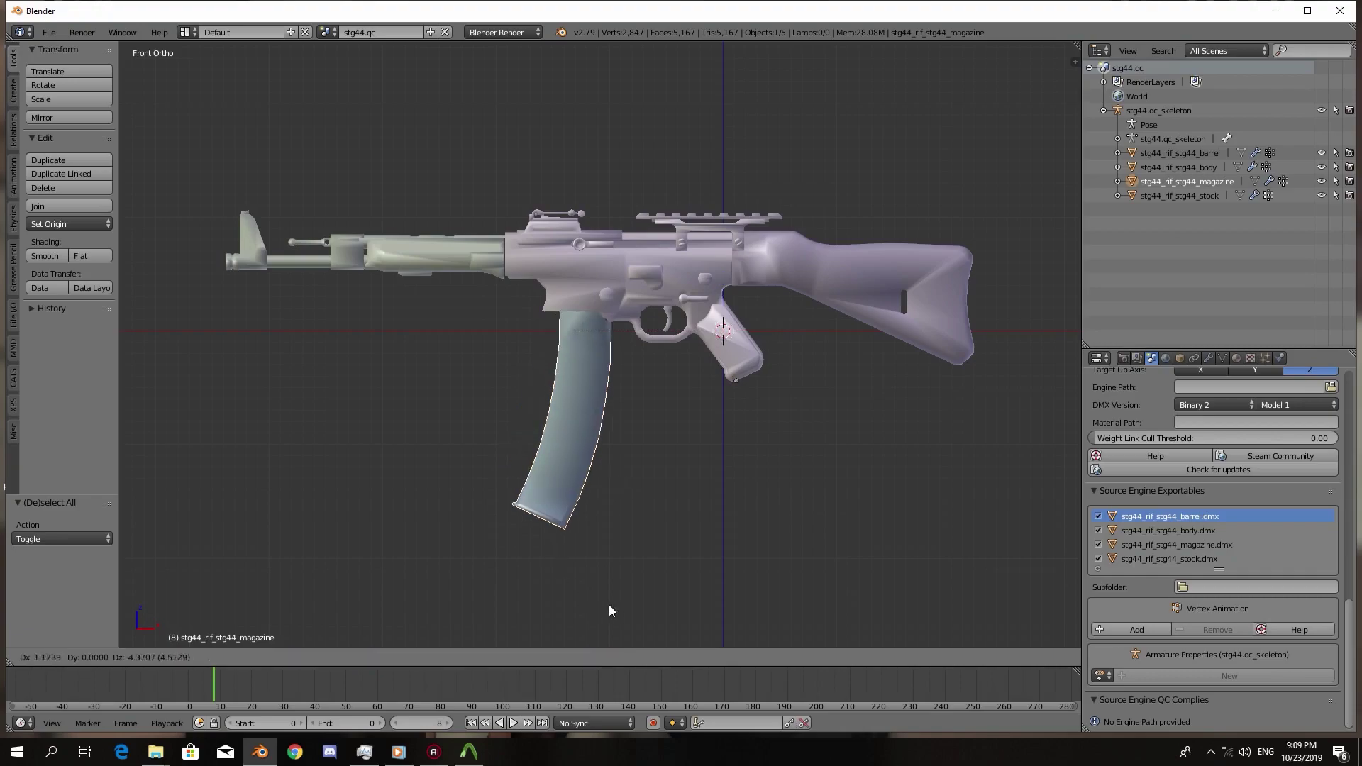
right_click(657, 546)
key("g")
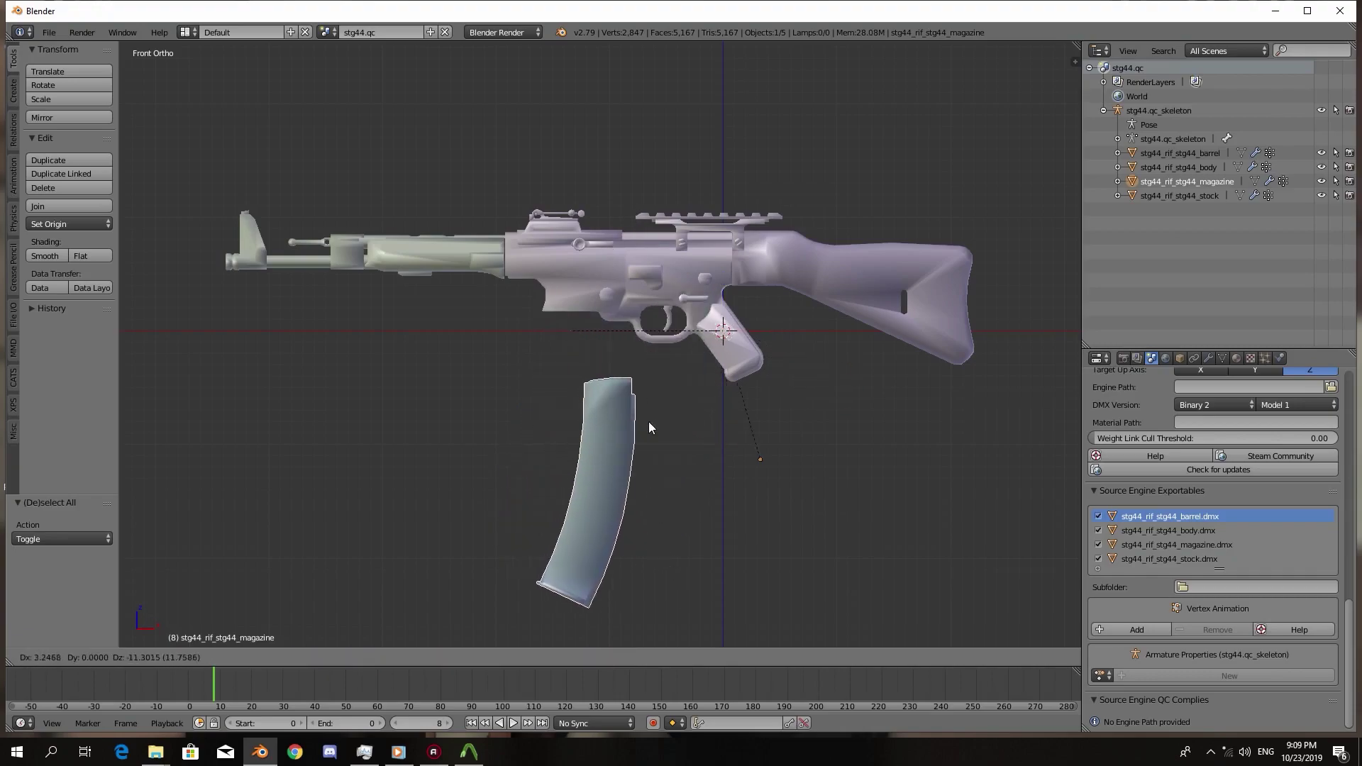
right_click(685, 363)
middle_click_drag(685, 363, 939, 358)
key("KP_3")
key("KP_1")
Set the Source Engine export format to SMD, leaving the export path unchanged
scroll(1219, 431, "up", 1)
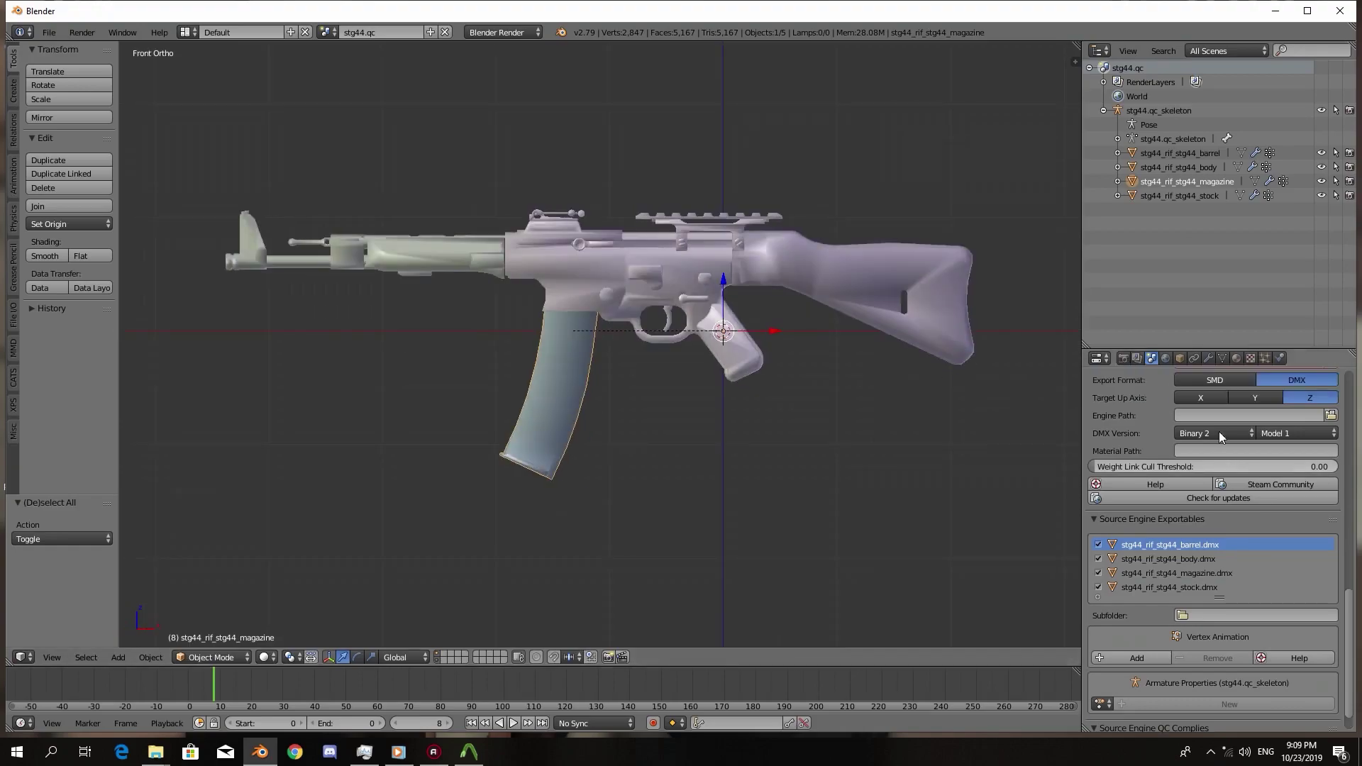
scroll(1210, 434, "up", 2)
left_click(1220, 440)
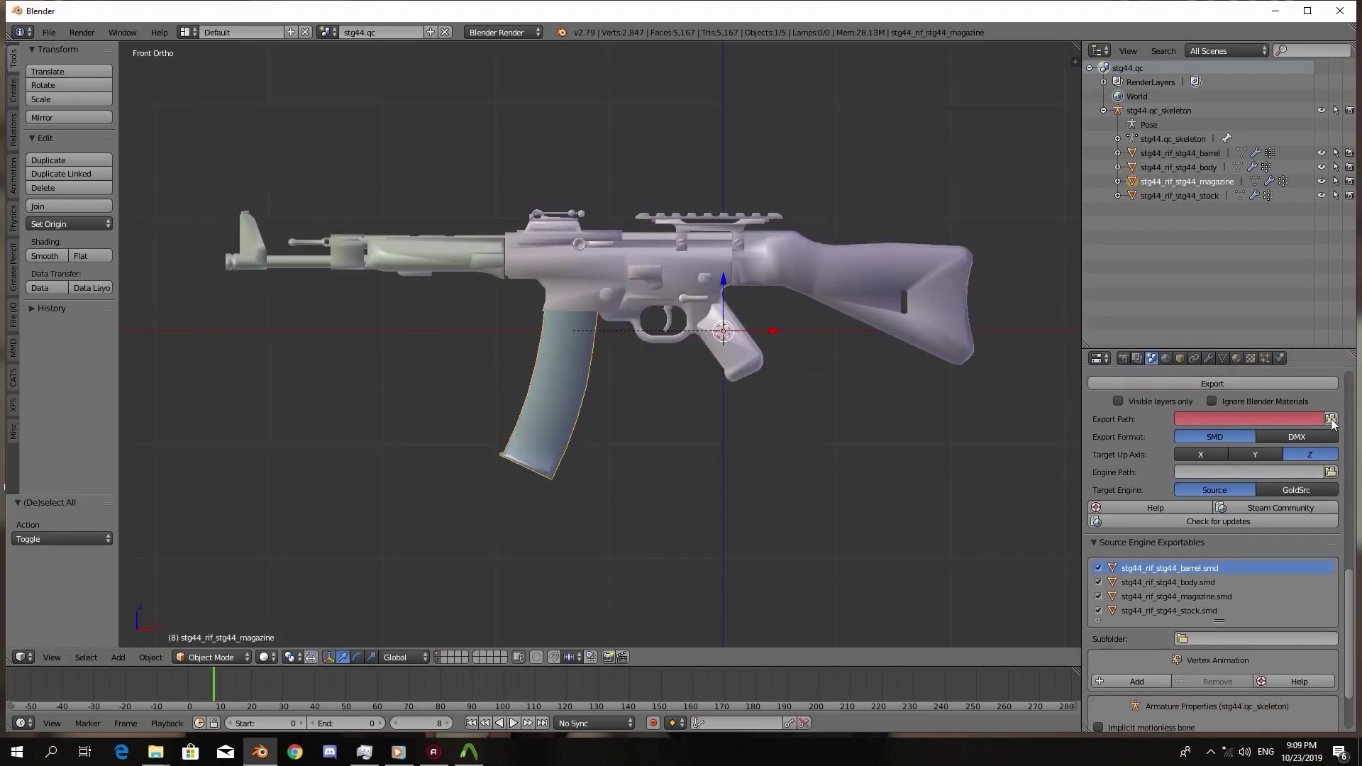
left_click(1331, 419)
left_click(1320, 85)
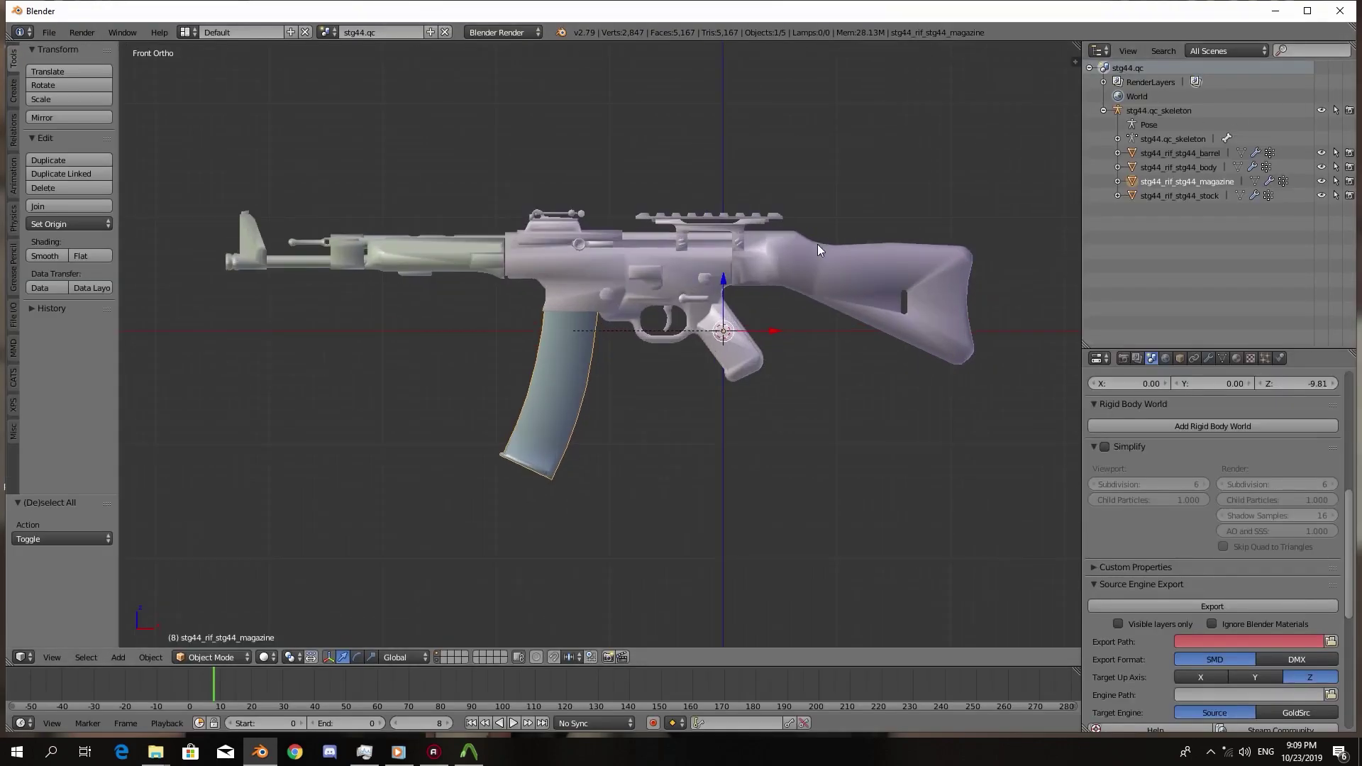
Quit Blender without saving the changes
scroll(817, 244, "down", 1)
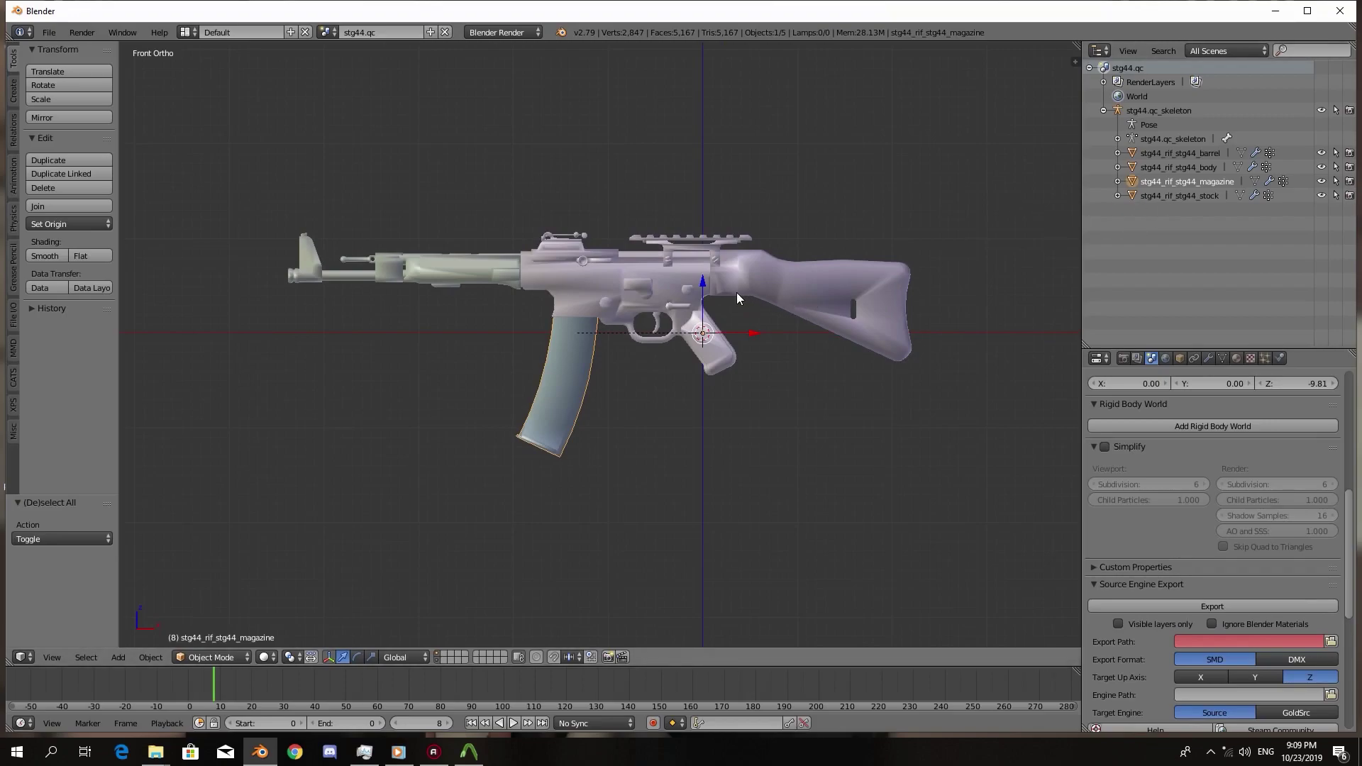
left_click(1340, 11)
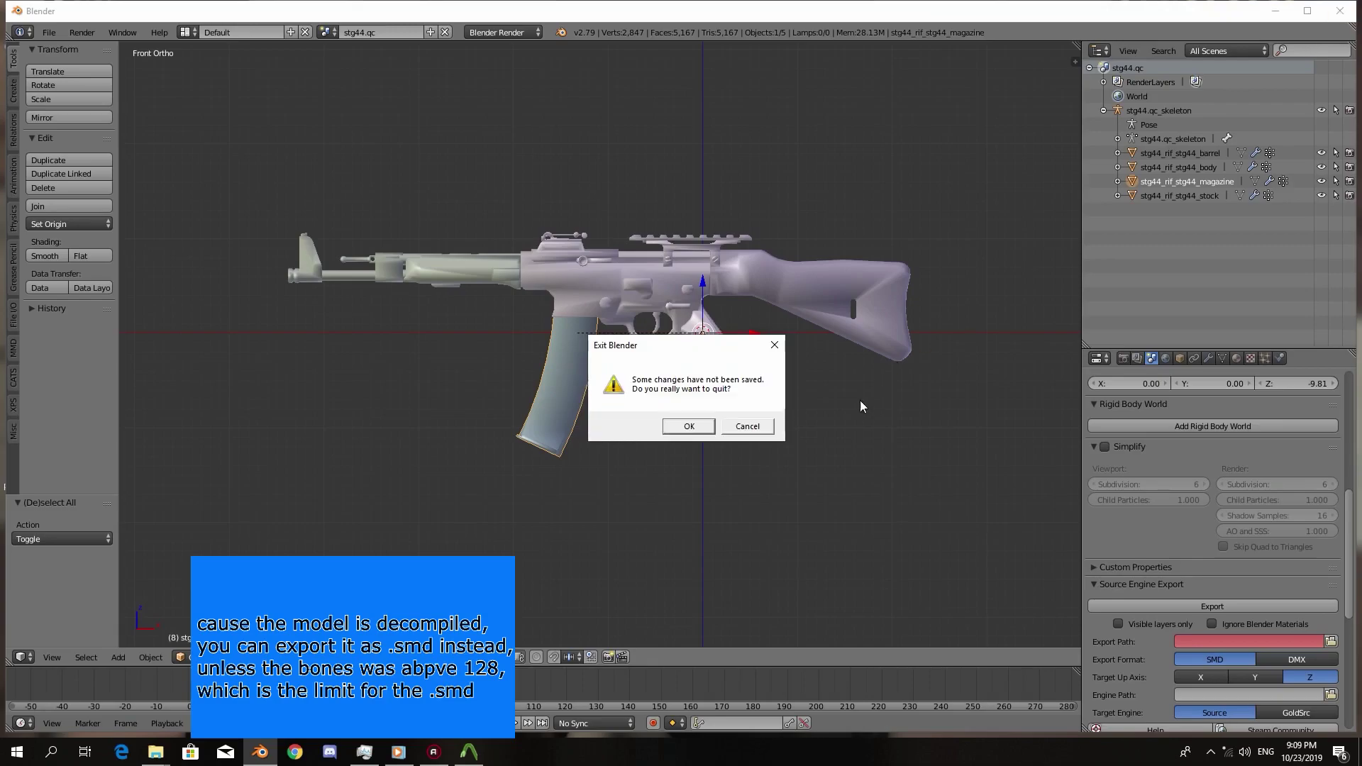
left_click(686, 426)
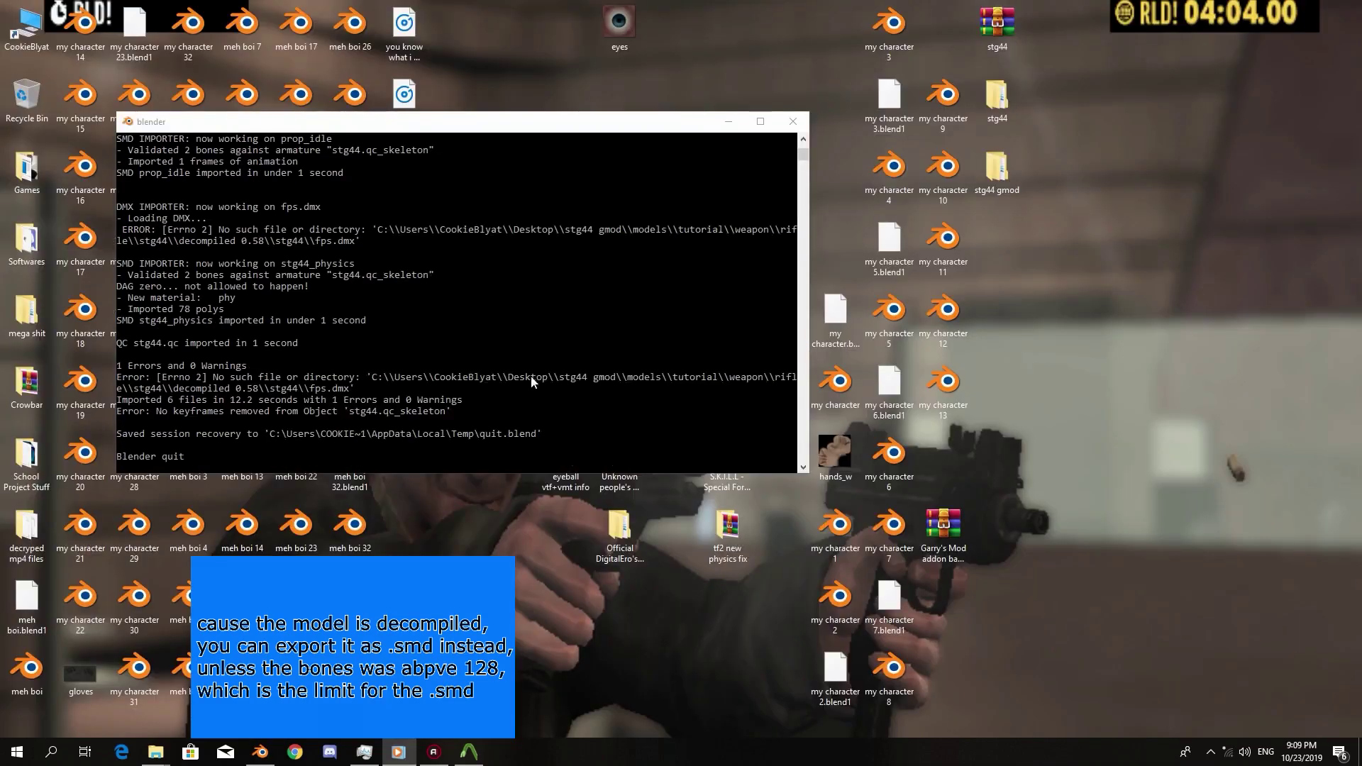
Select and copy all seven items in the decompiled stg44 folder
mouse_move(155, 751)
left_click(83, 692)
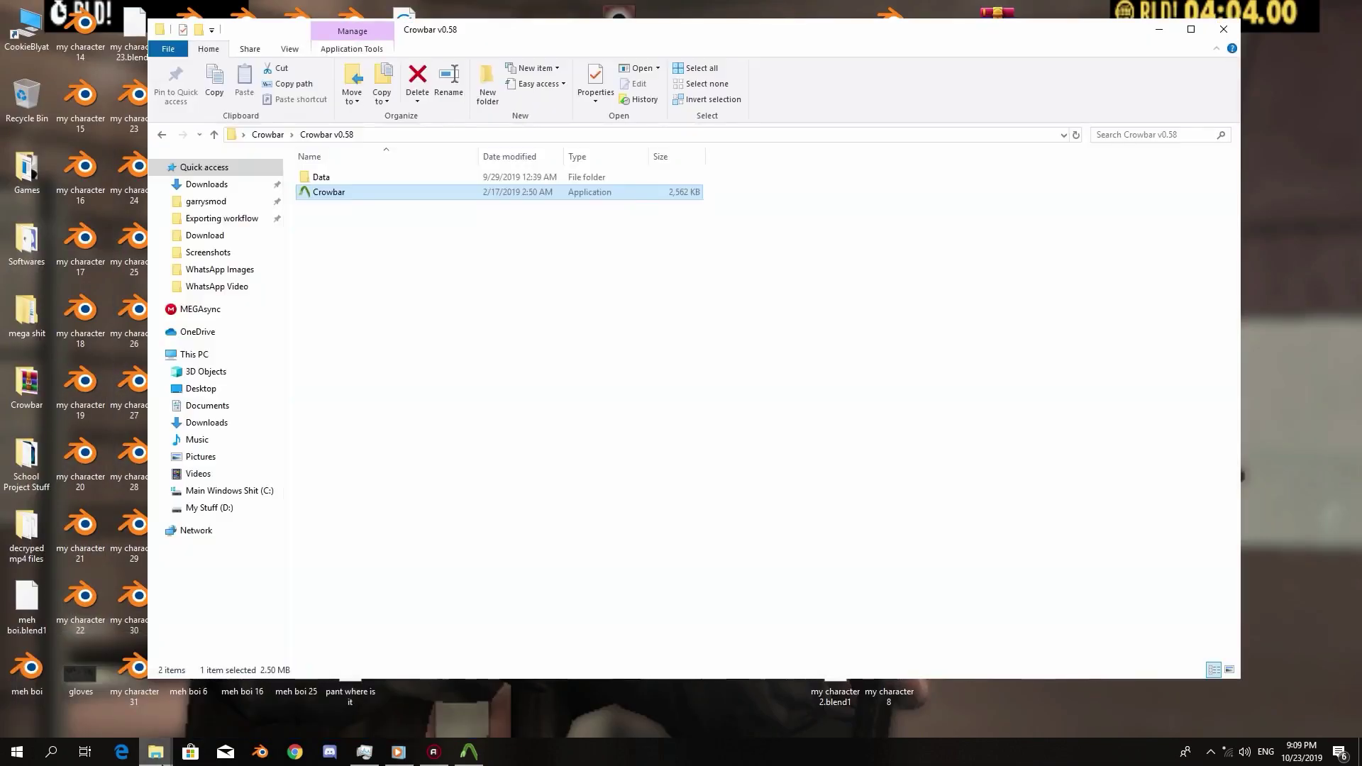
left_click(221, 686)
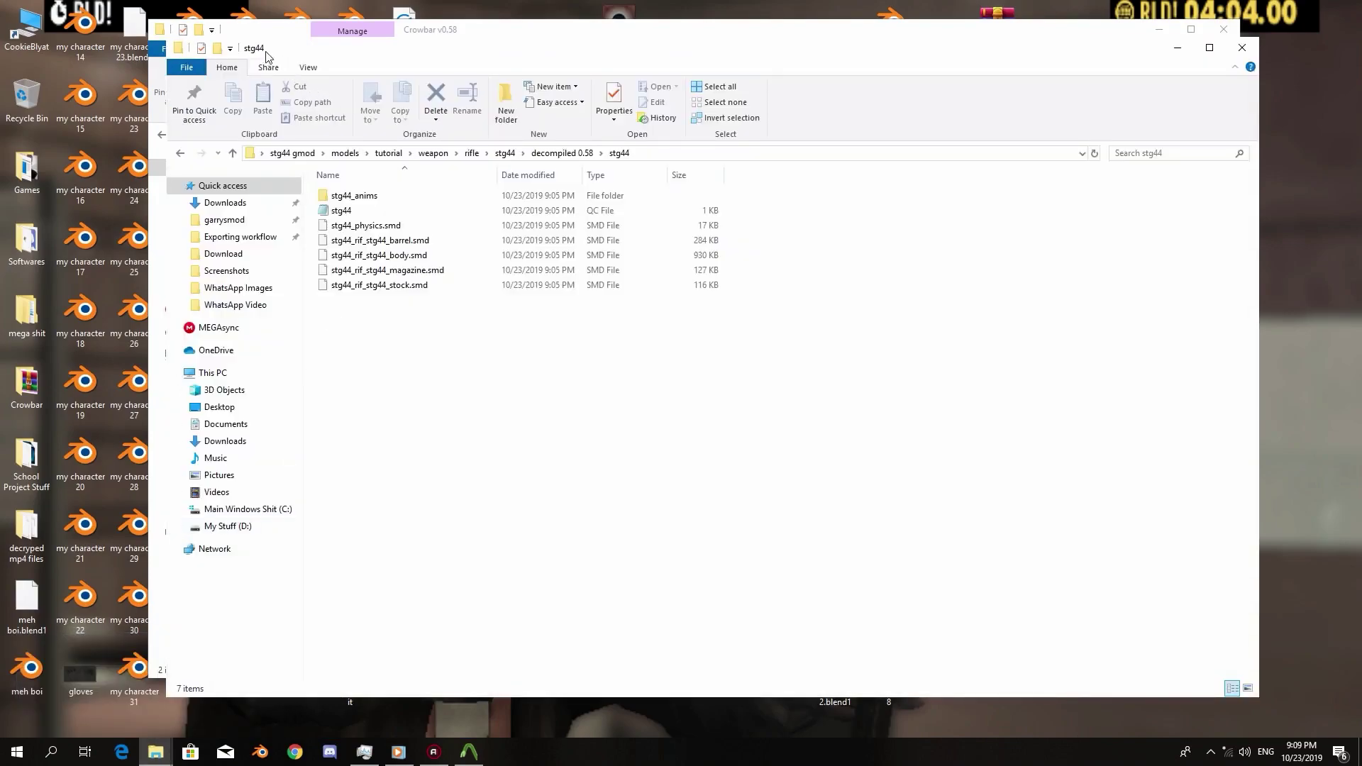
left_click_drag(265, 52, 574, 51)
left_click_drag(880, 428, 808, 187)
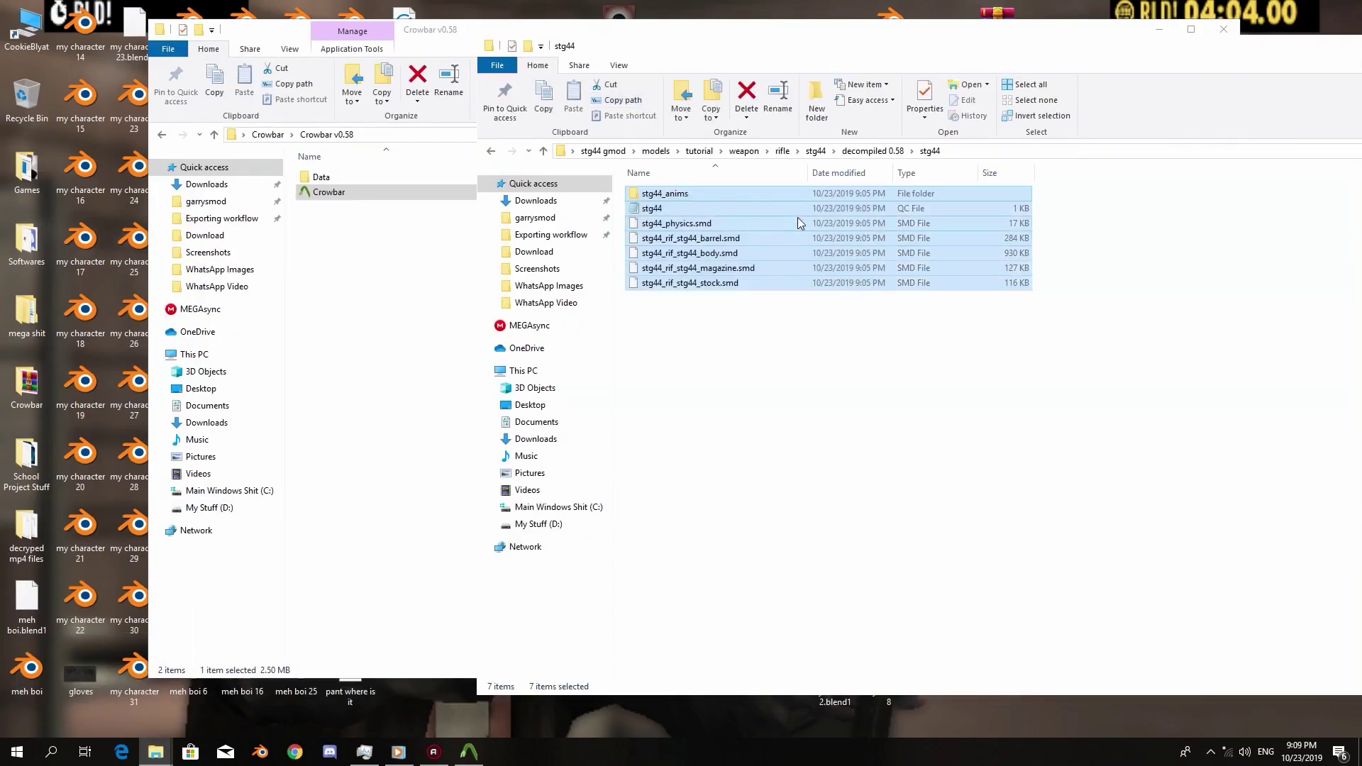
right_click(744, 191)
left_click(803, 452)
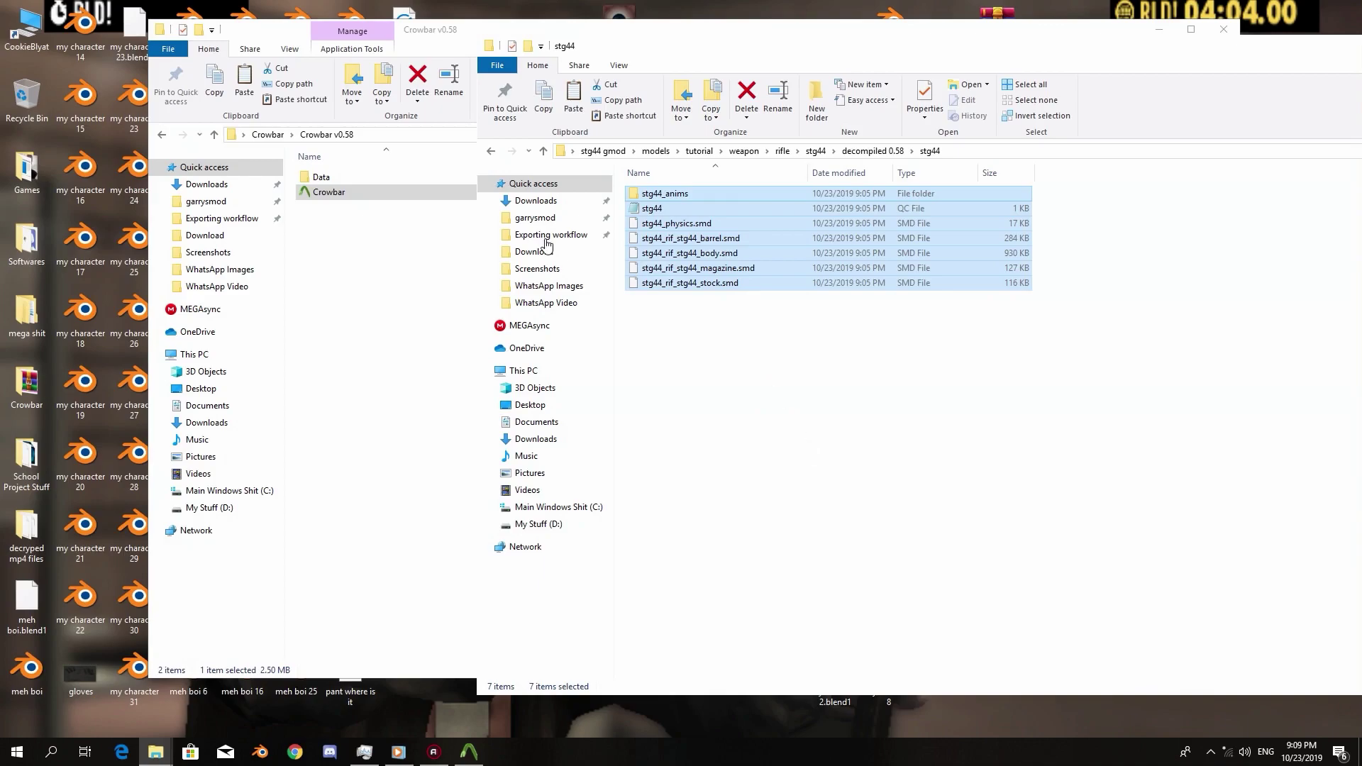
Paste the stg44 items into Crowbar\Exporting workflow and select stg44.qc
left_click(358, 182)
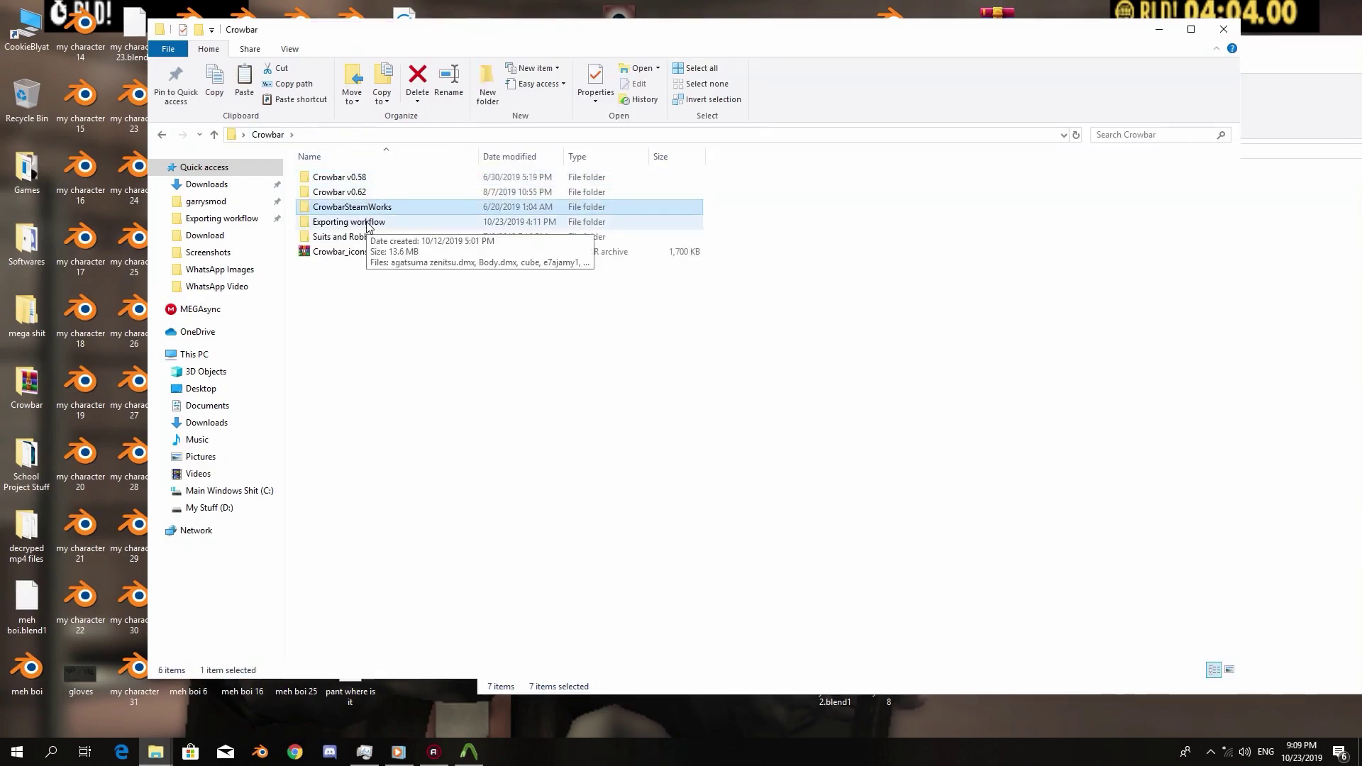
double_click(355, 221)
right_click(567, 479)
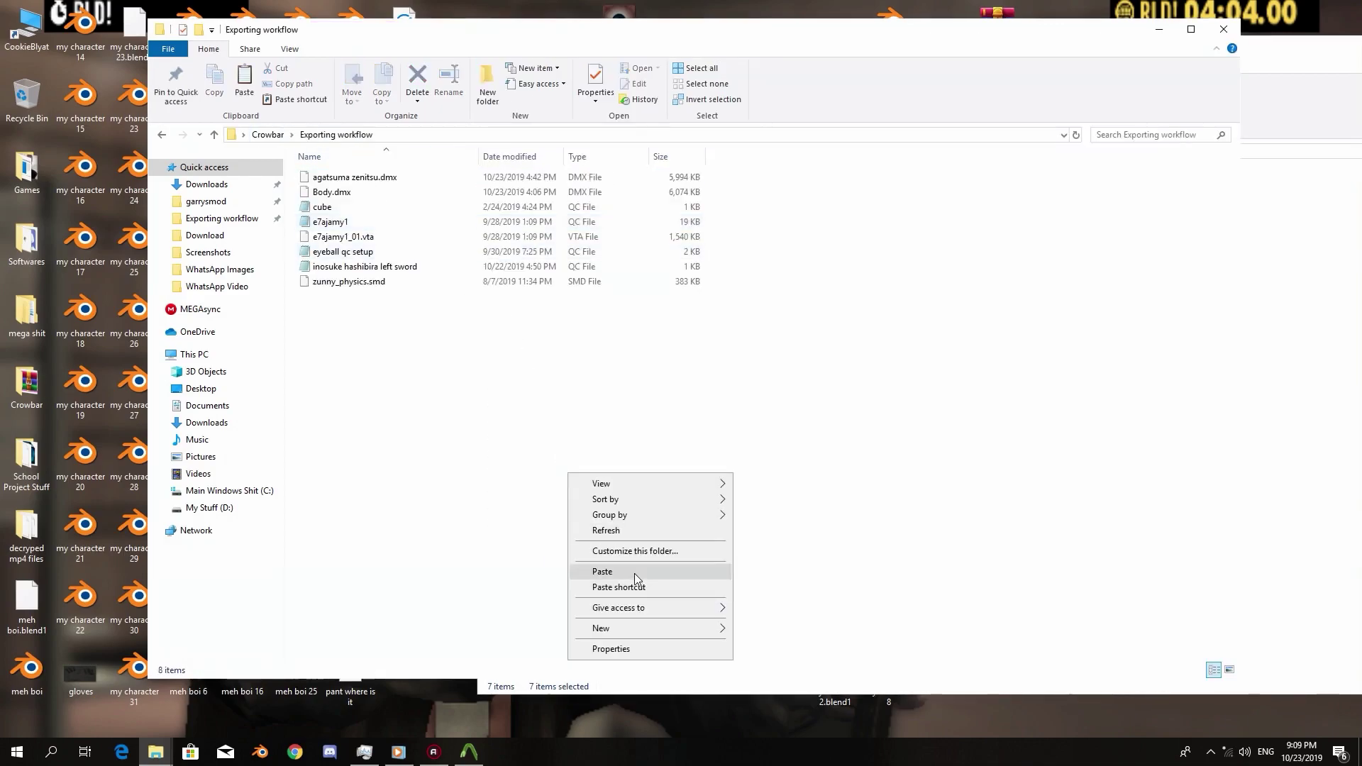
left_click(634, 570)
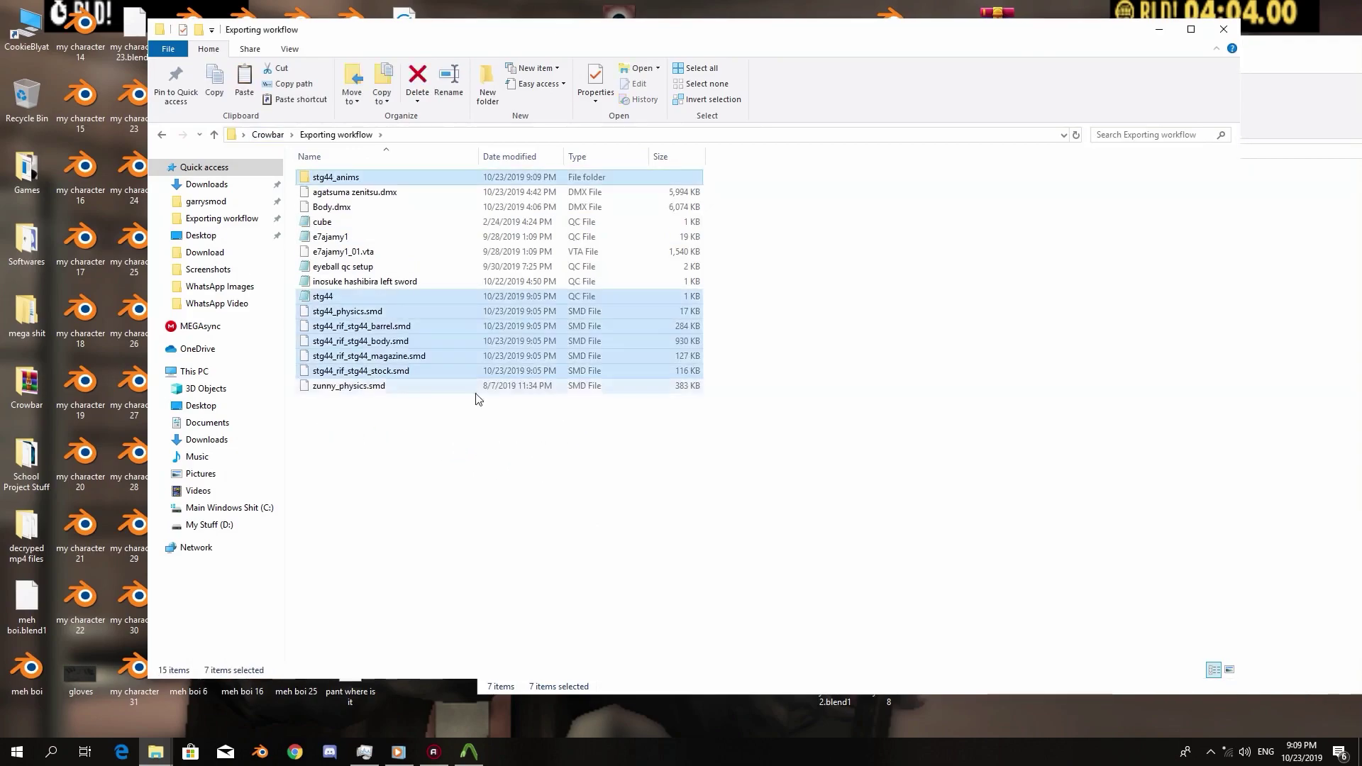
left_click(476, 397)
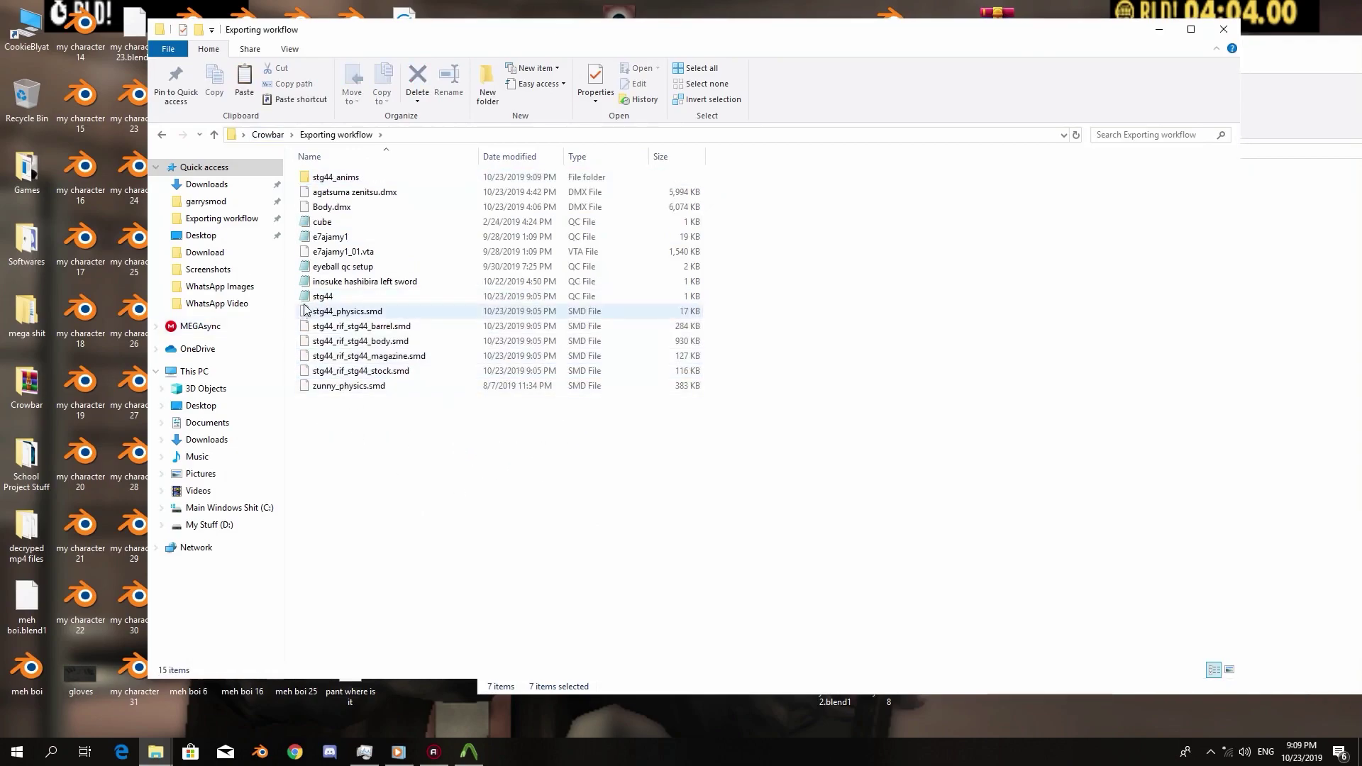
left_click_drag(312, 297, 1061, 130)
left_click(1128, 92)
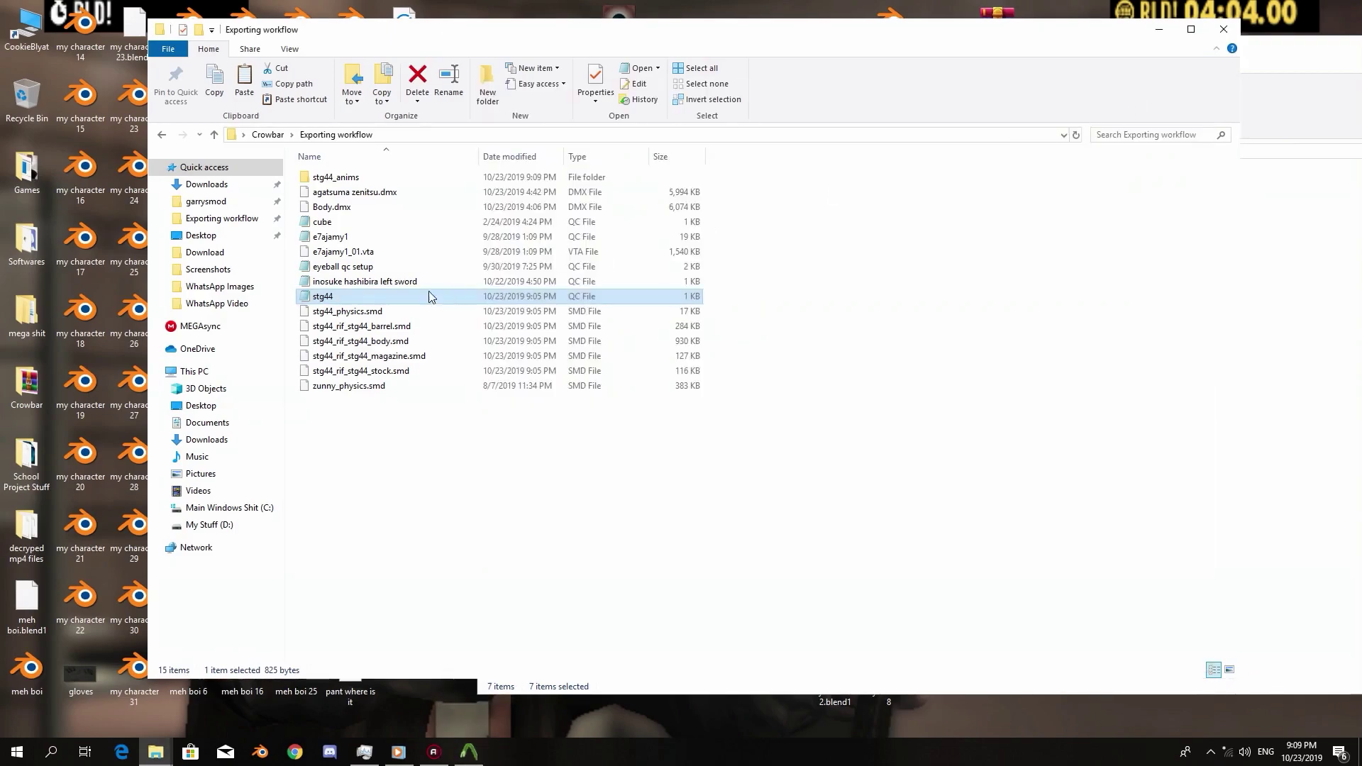
Open stg44.qc in Notepad and add a 'blank' line under the magazine bodygroup's studio entry
double_click(424, 294)
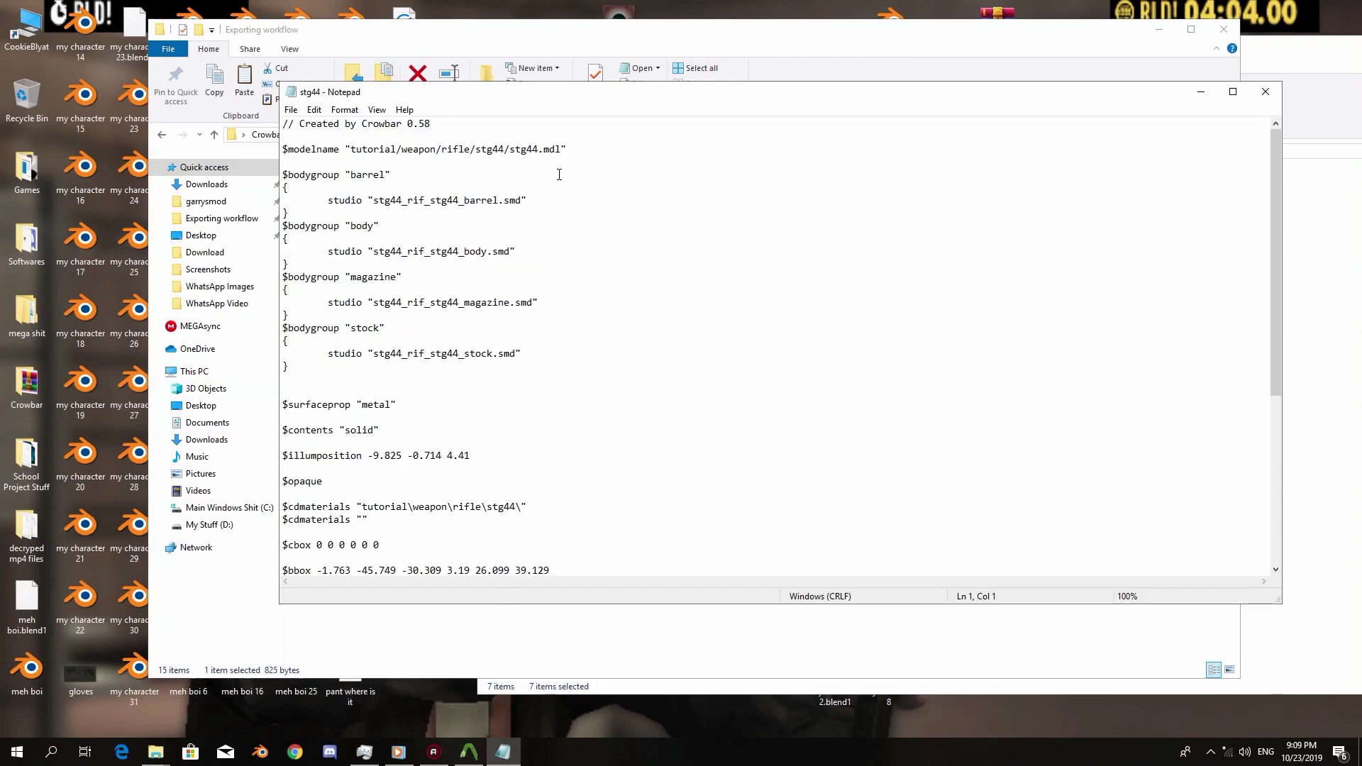
scroll(559, 174, "down", 3)
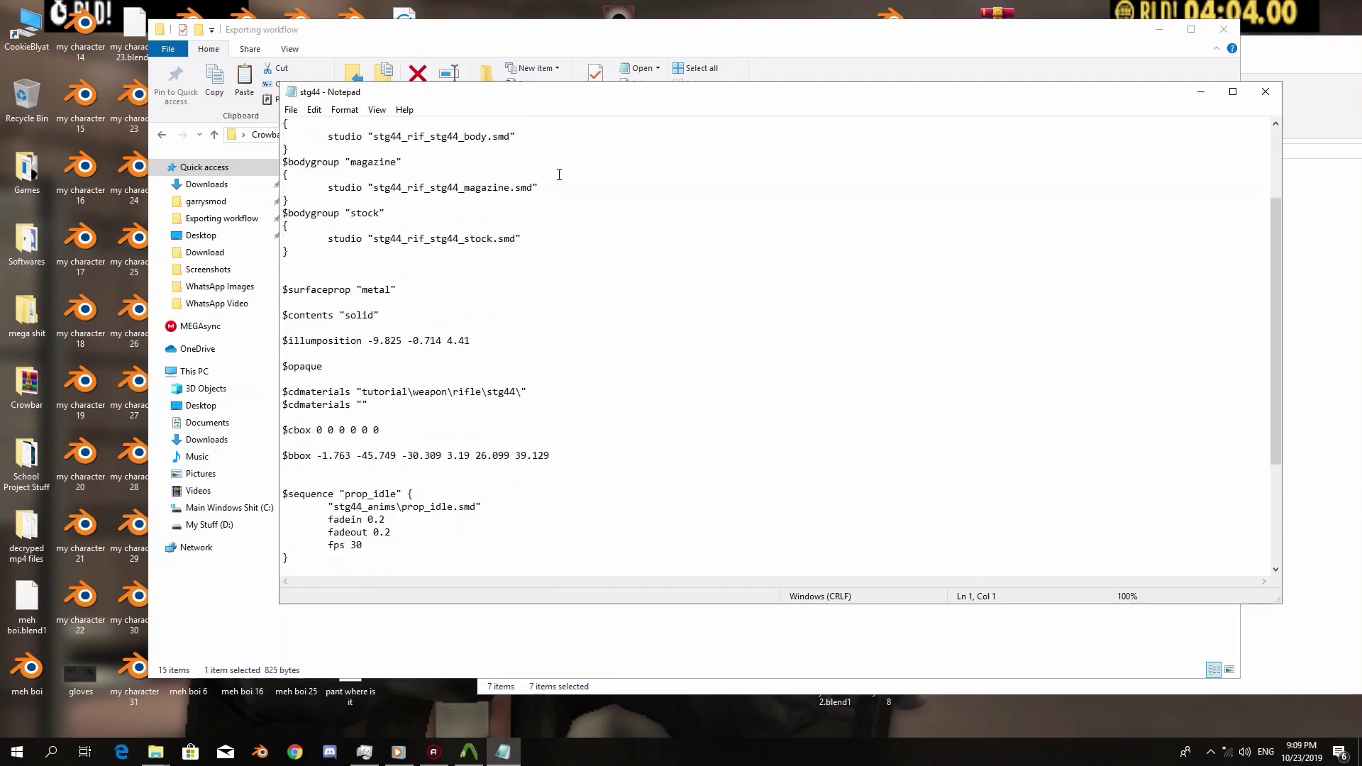
scroll(558, 174, "up", 3)
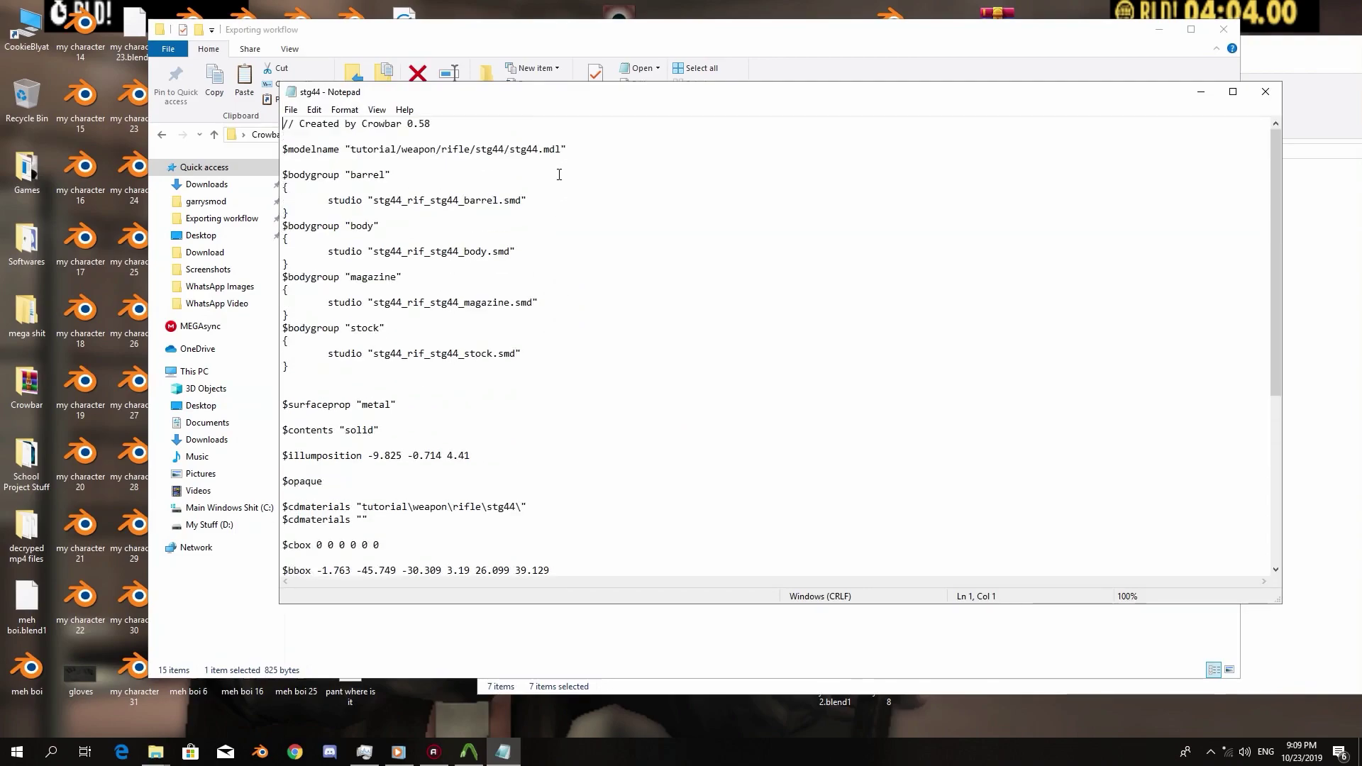
scroll(559, 175, "down", 6)
scroll(559, 174, "up", 5)
scroll(559, 174, "up", 2)
left_click(555, 302)
key("Return")
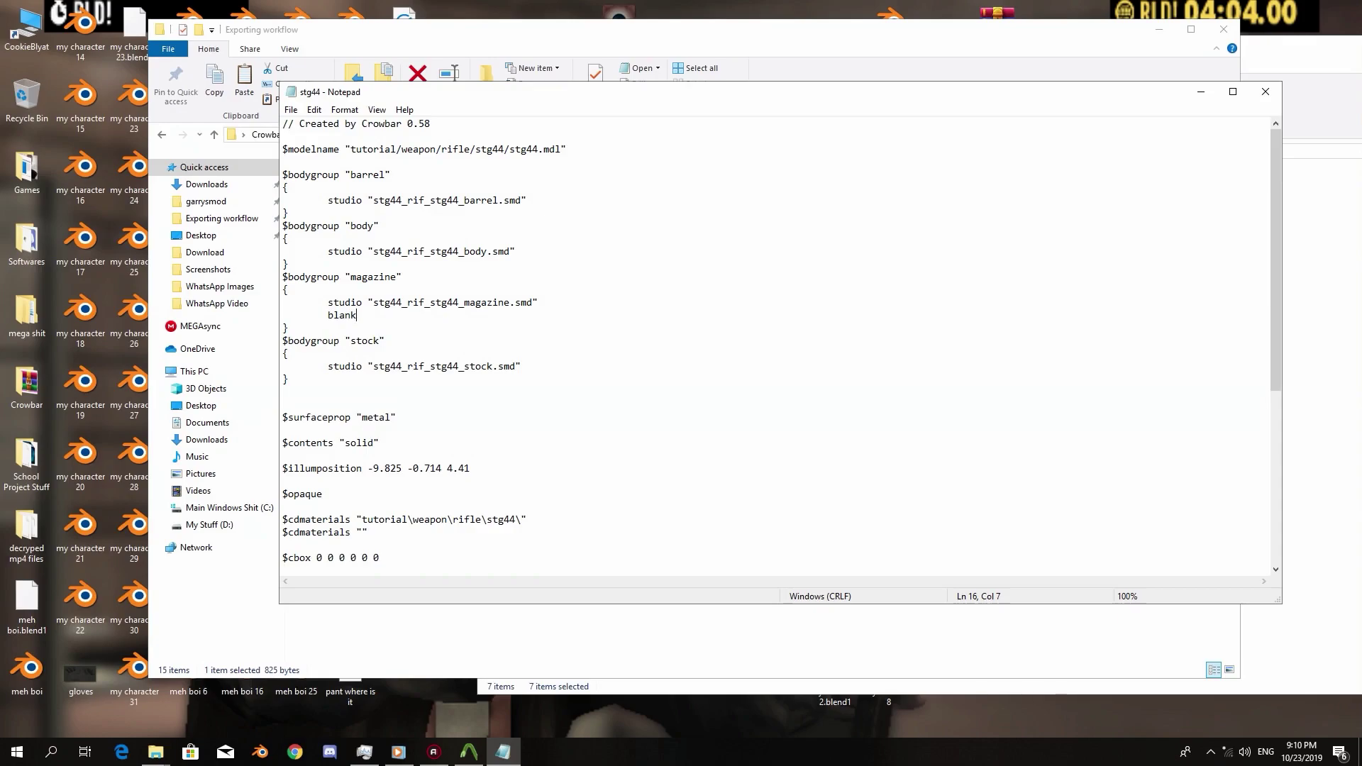
left_click(290, 109)
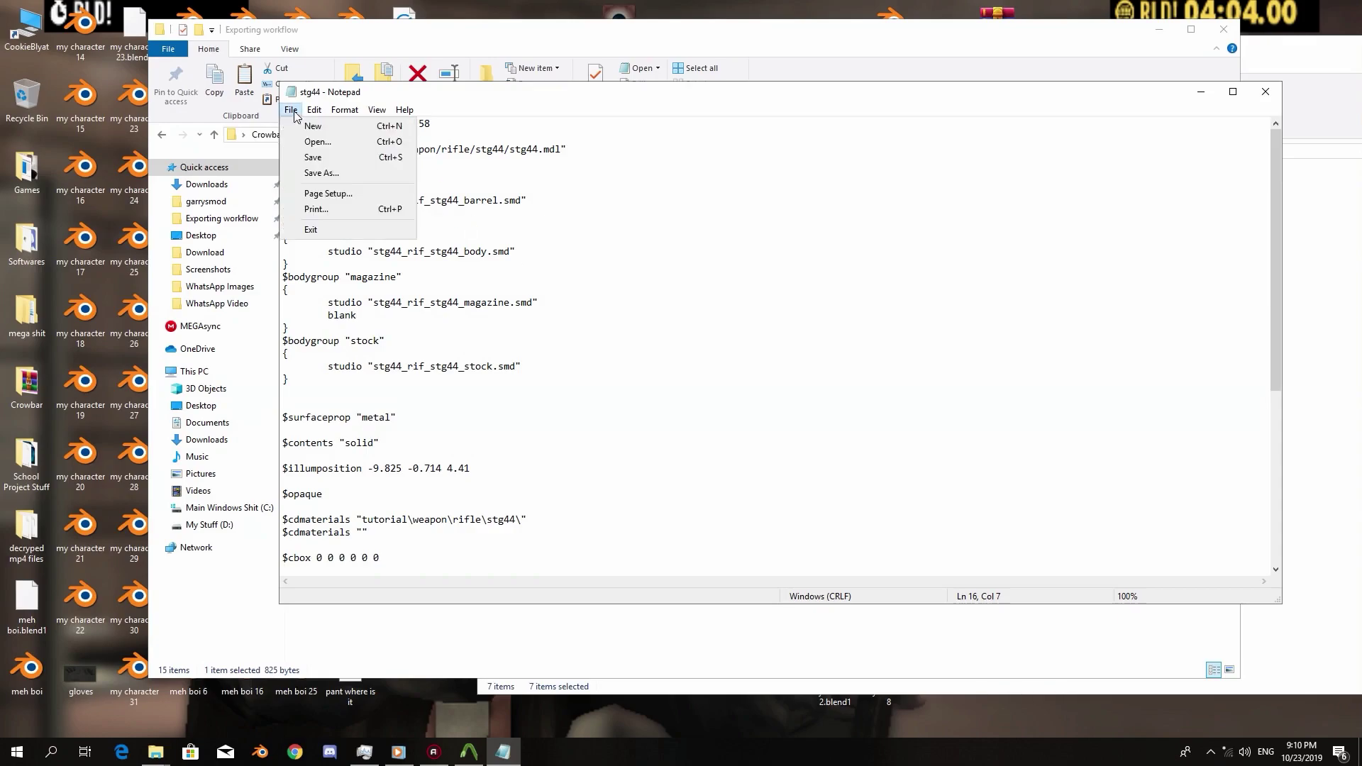
Save stg44.qc, compile it in Crowbar into stg44.mdl, and bring up the model viewer's file loader
left_click(336, 152)
left_click(1265, 91)
left_click(1298, 234)
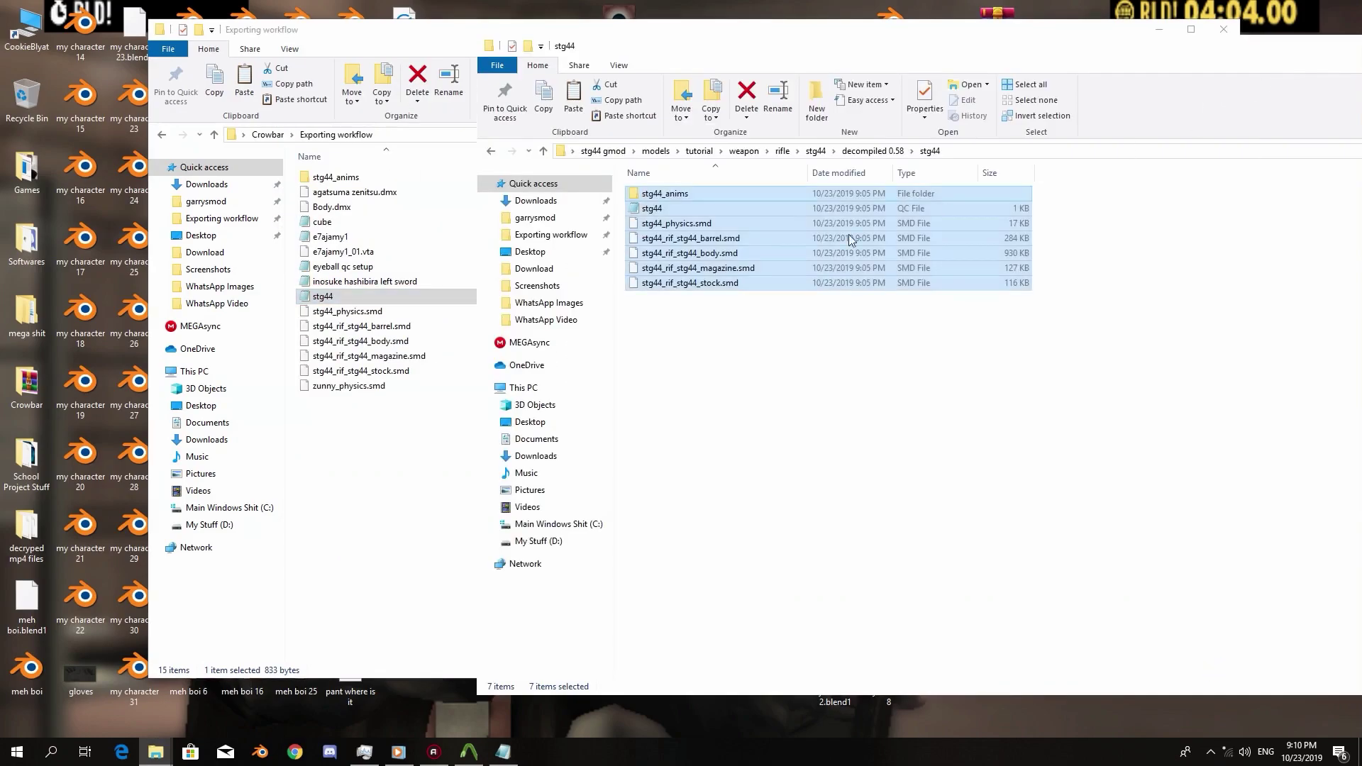
left_click_drag(323, 300, 593, 411)
left_click(545, 349)
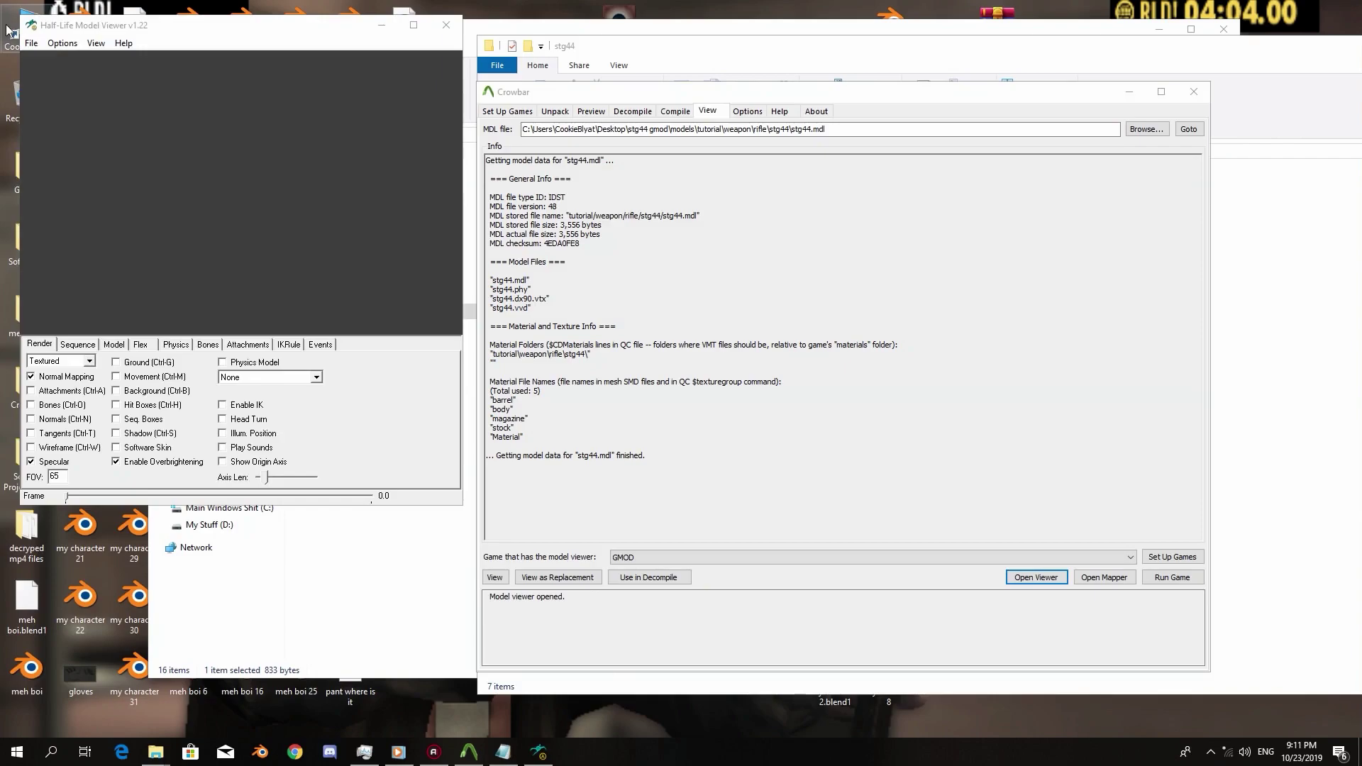
left_click(31, 43)
Load stg44.mdl from Desktop's compiled 0.58 > models > tutorial > weapon > rifle > stg44 folder
left_click(52, 59)
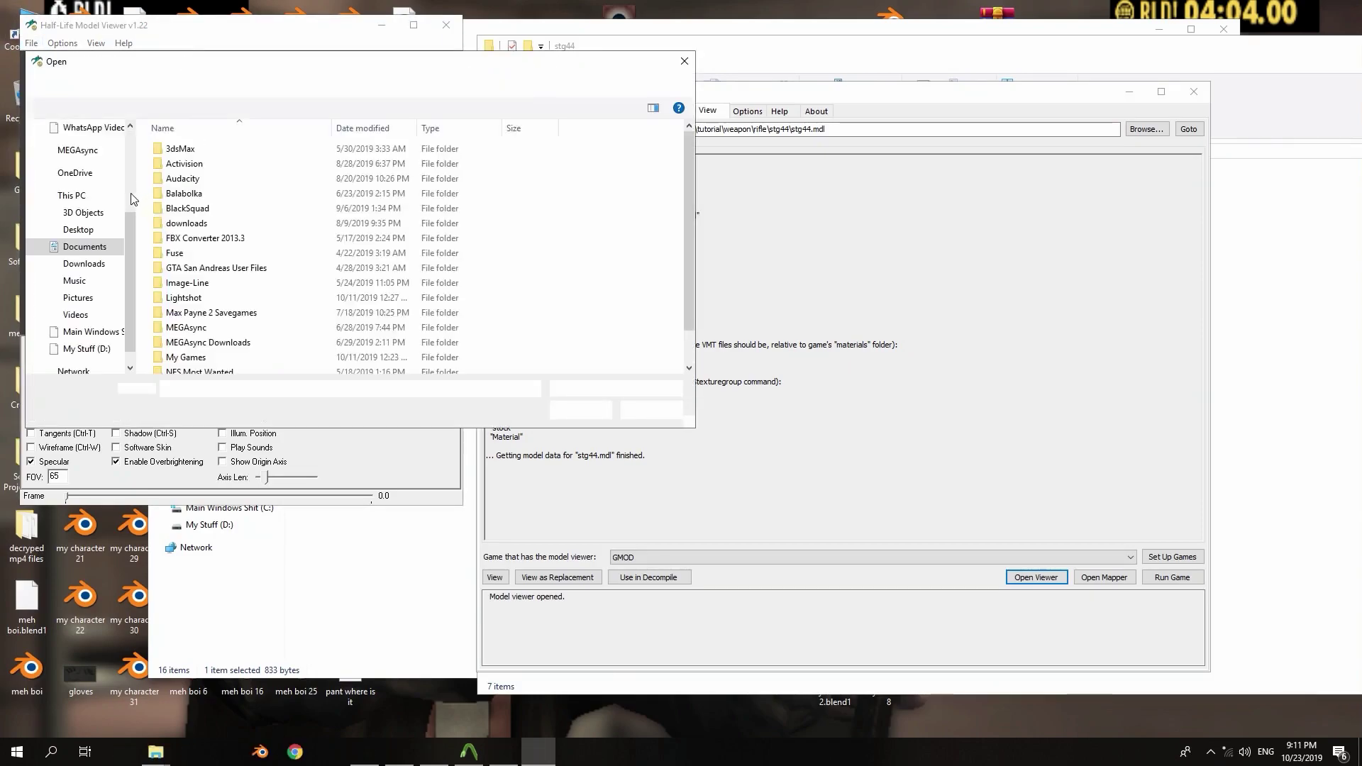
left_click(88, 145)
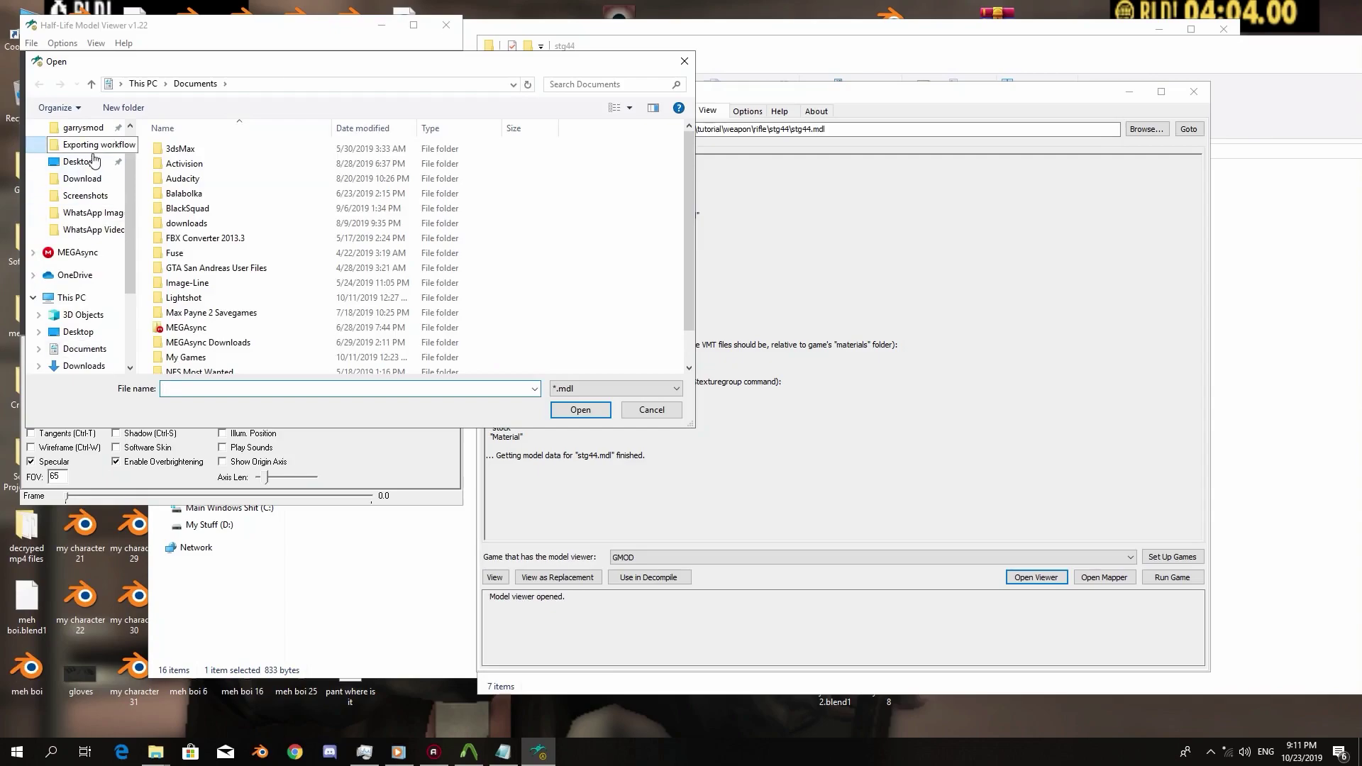
double_click(212, 150)
double_click(222, 157)
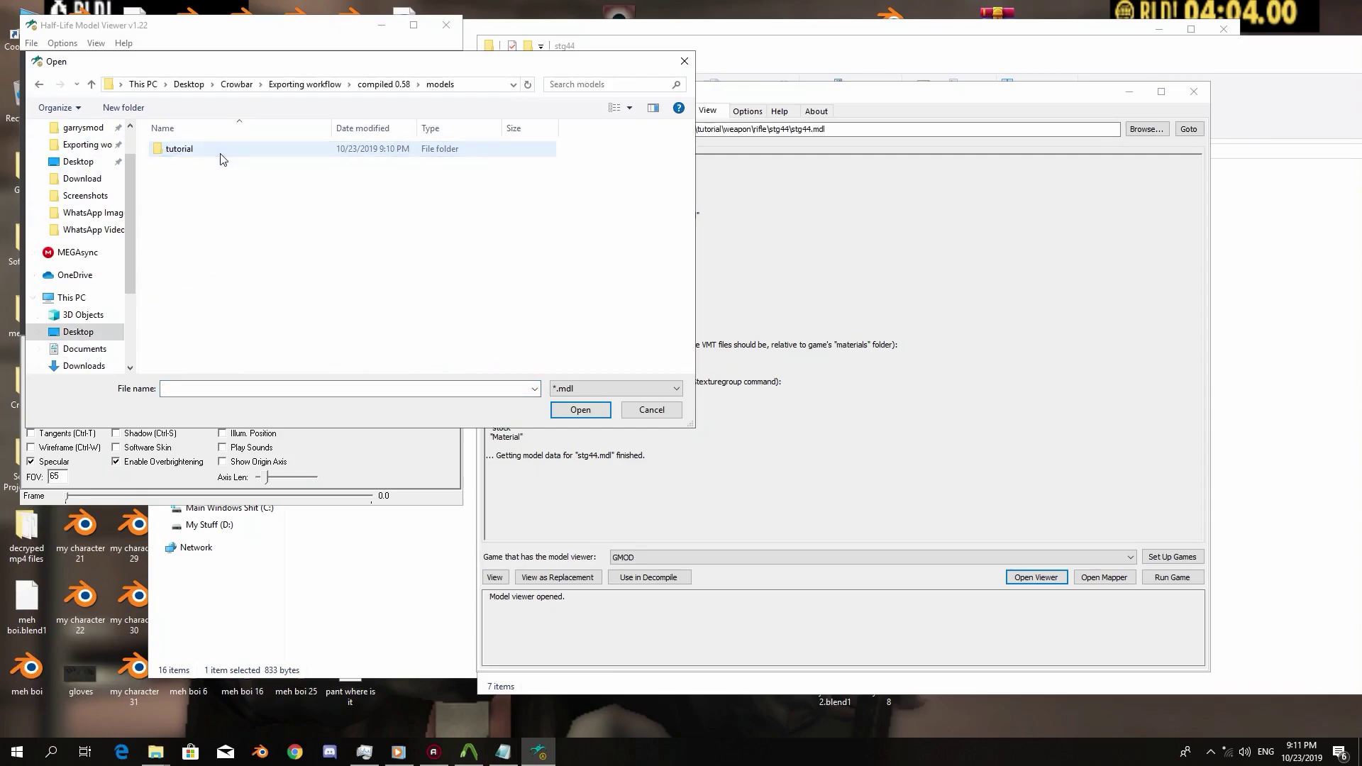
double_click(222, 158)
double_click(222, 158)
double_click(221, 152)
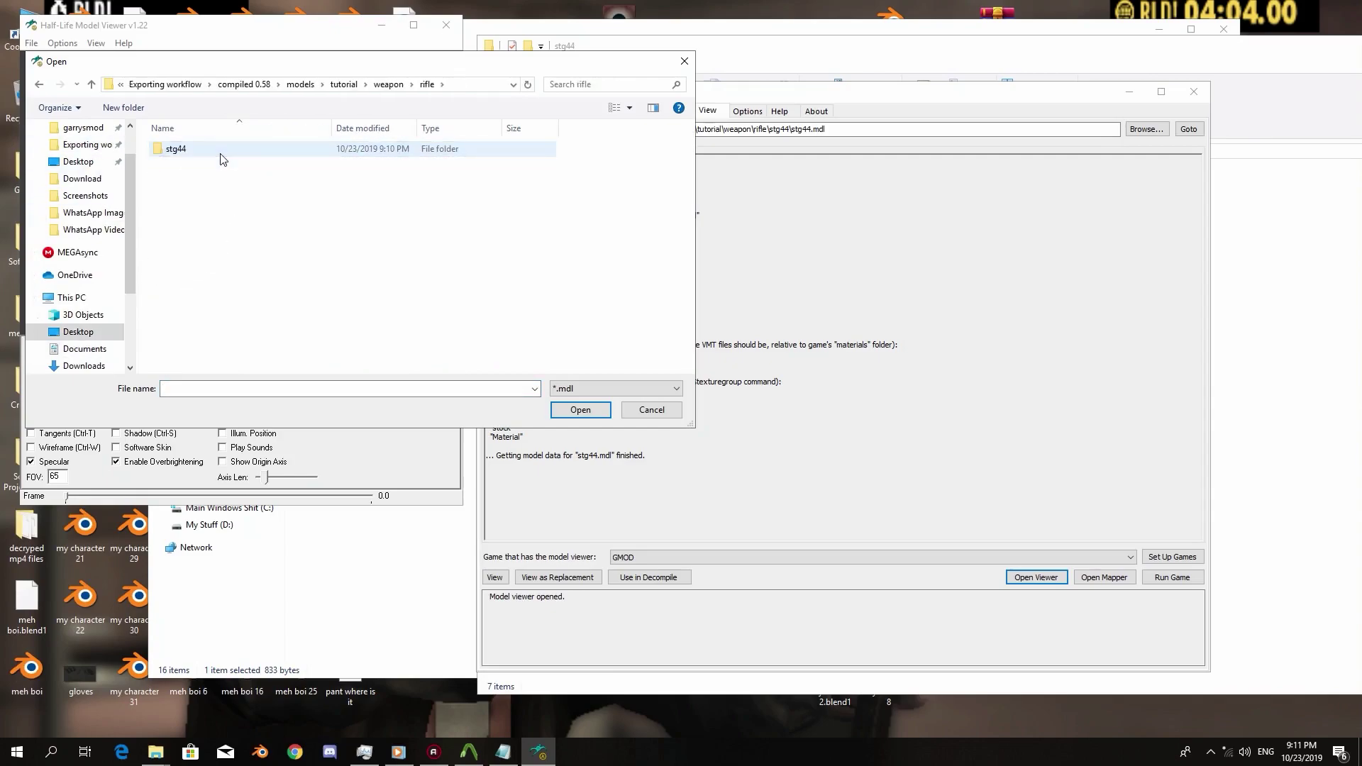
double_click(220, 152)
double_click(220, 152)
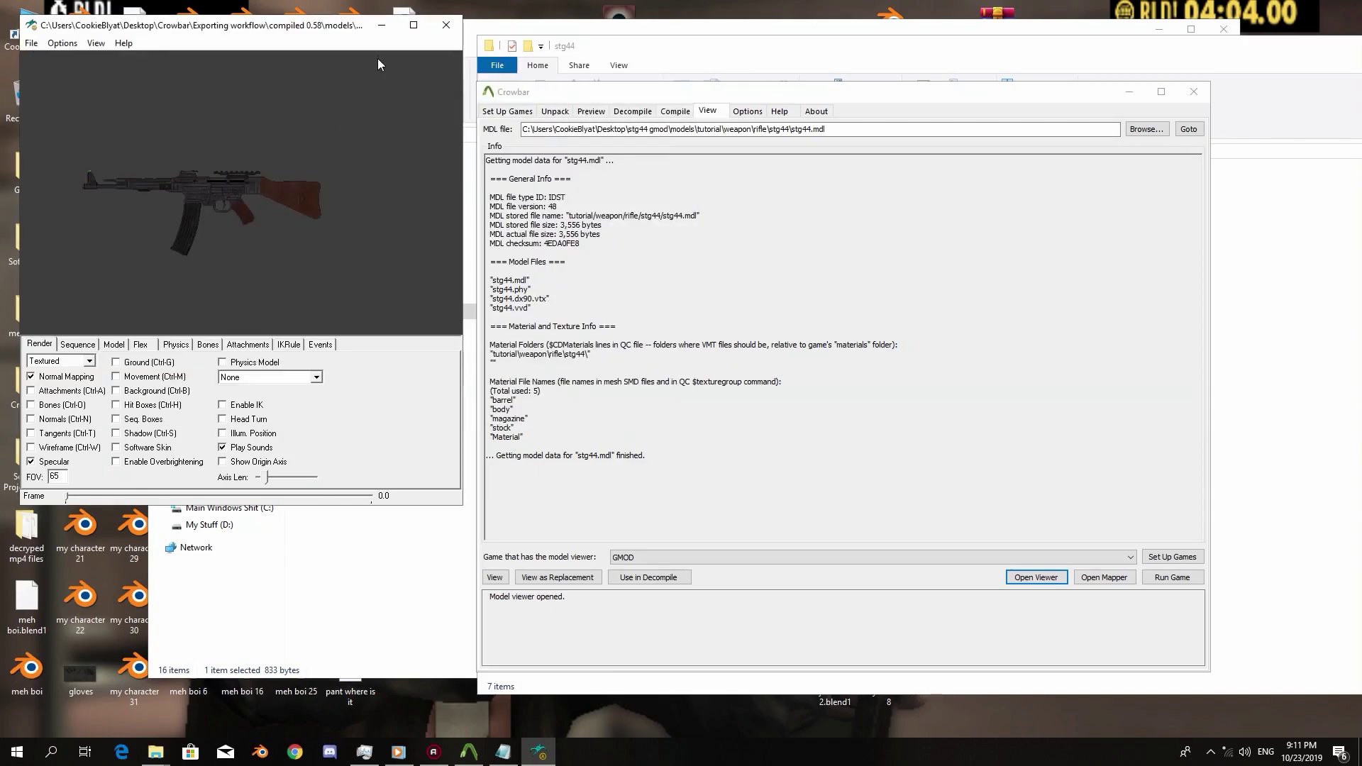
Maximize the Model Viewer window and rotate the textured stg44 rifle for a larger view
left_click_drag(227, 29, 395, 46)
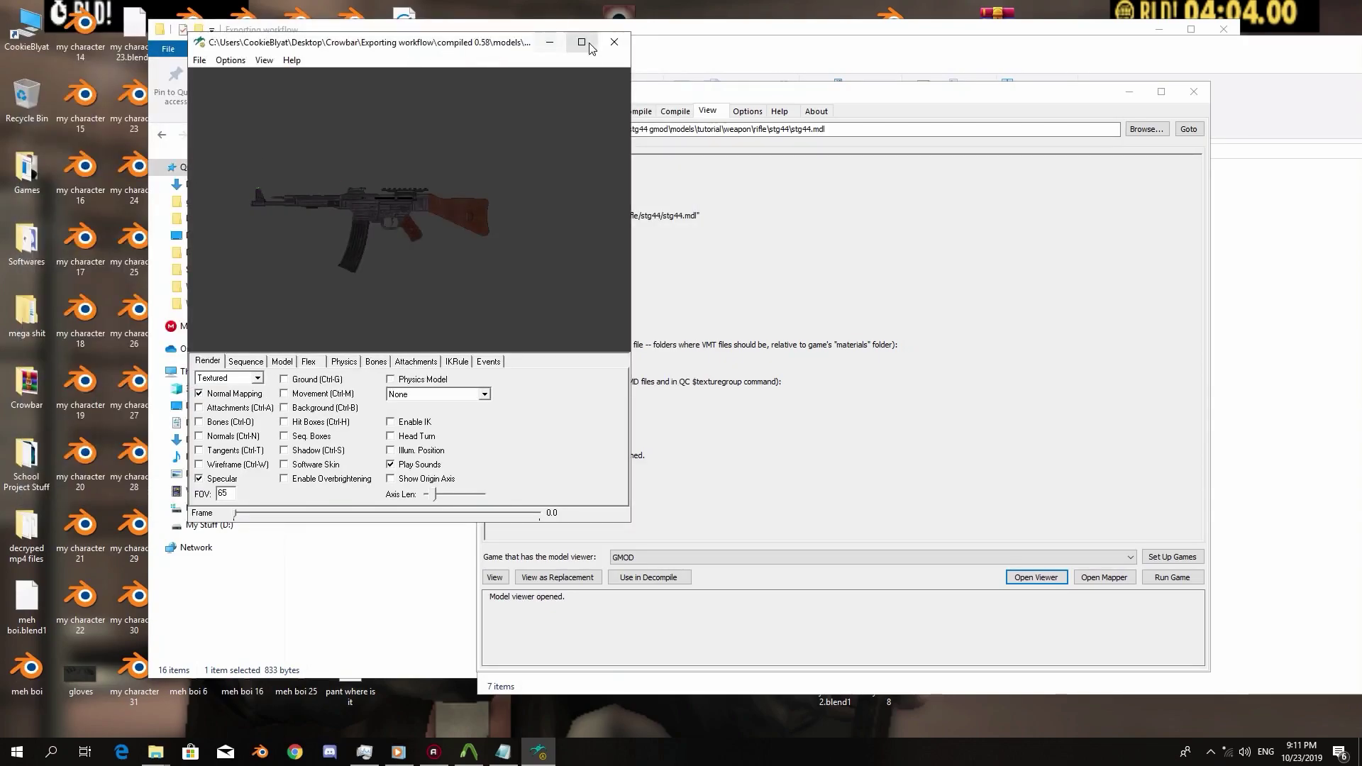
left_click(582, 43)
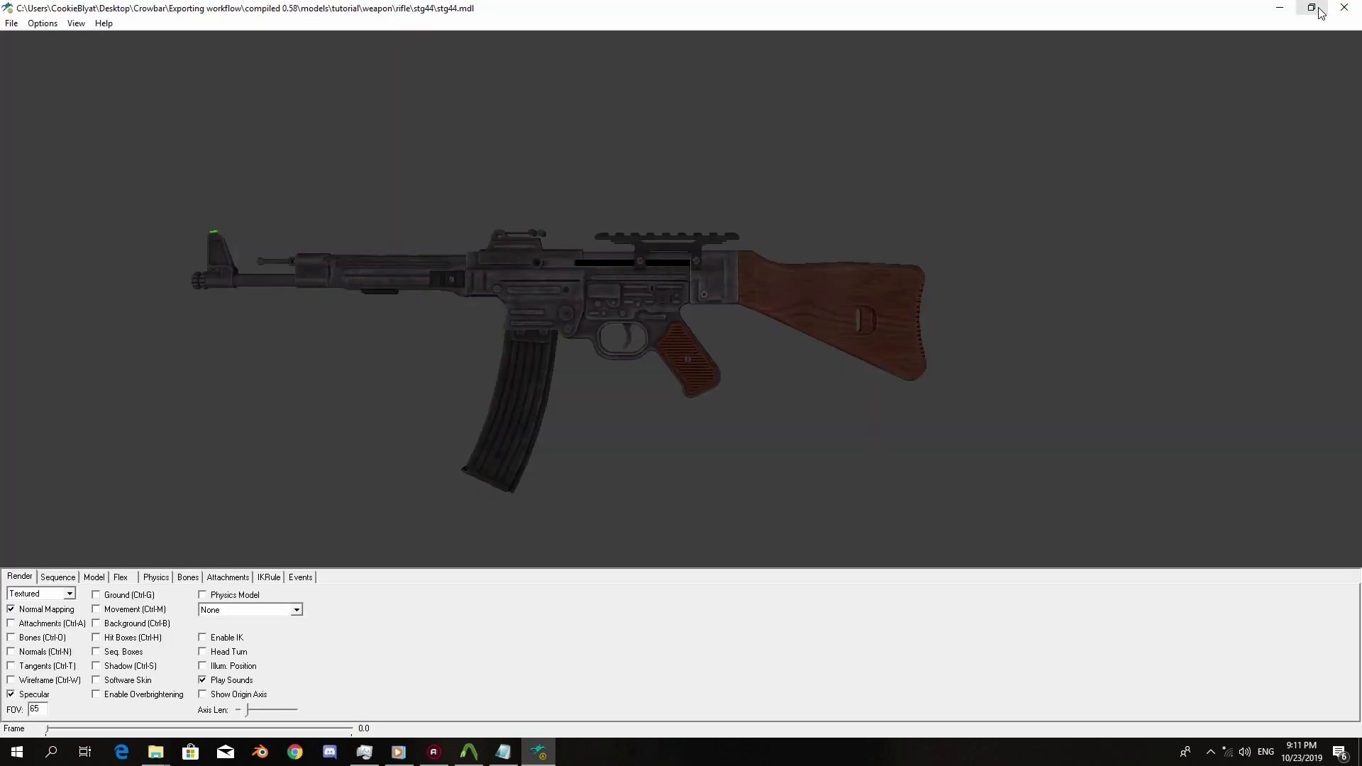
right_click(17, 4)
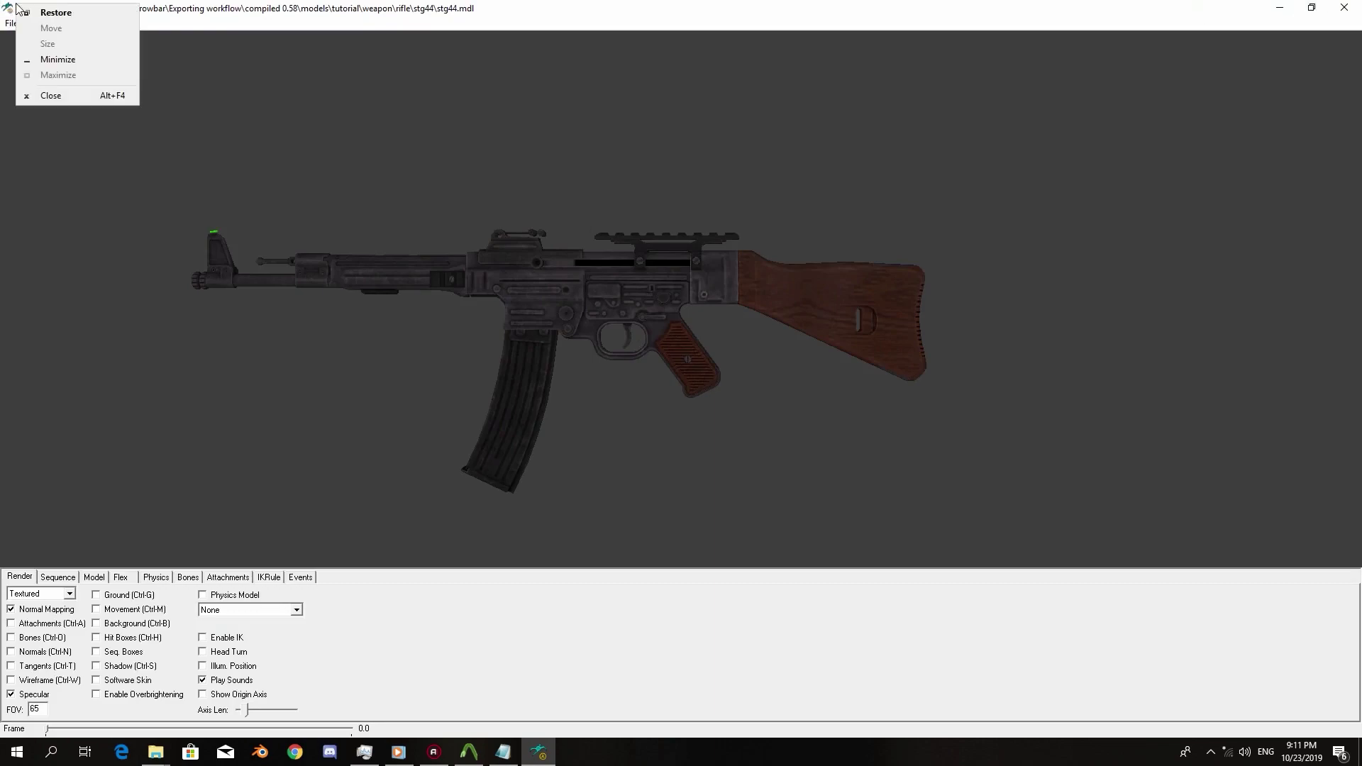
left_click(557, 281)
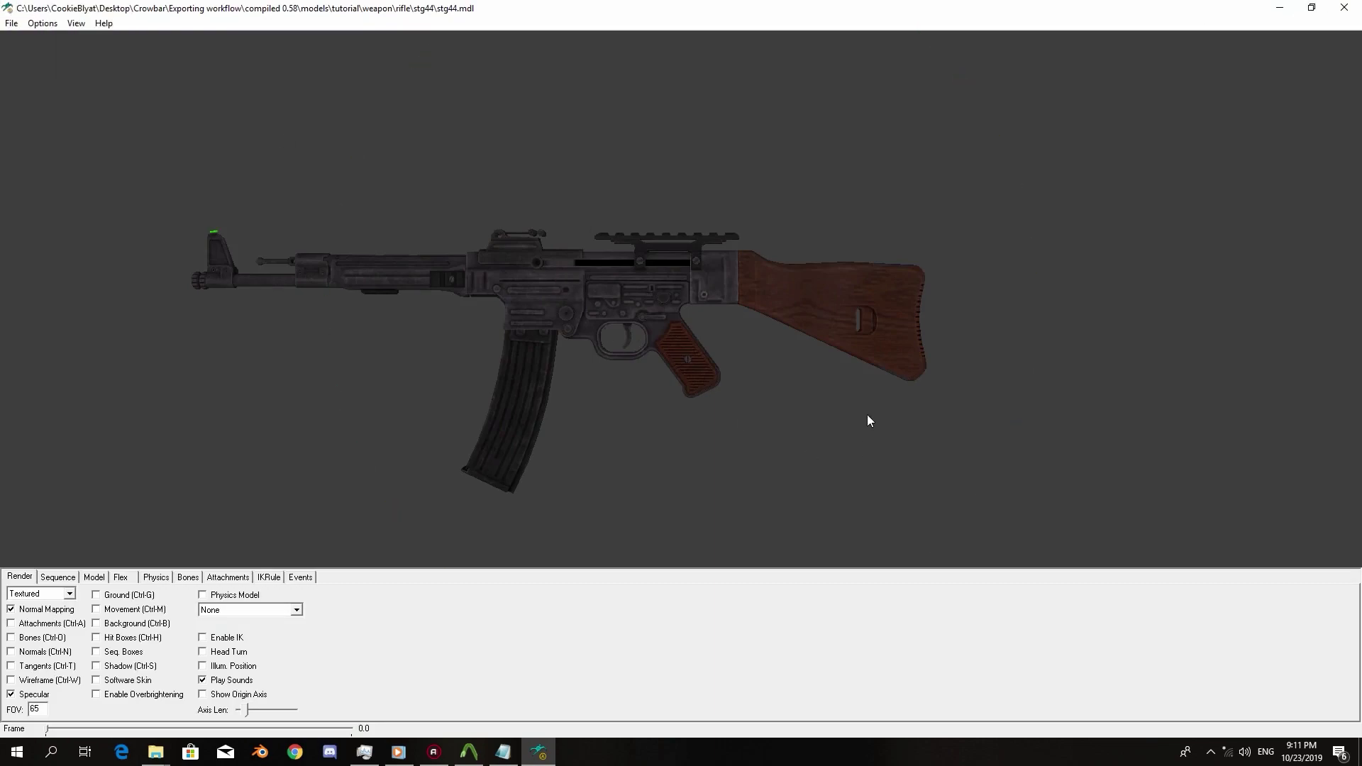
left_click_drag(778, 386, 695, 359)
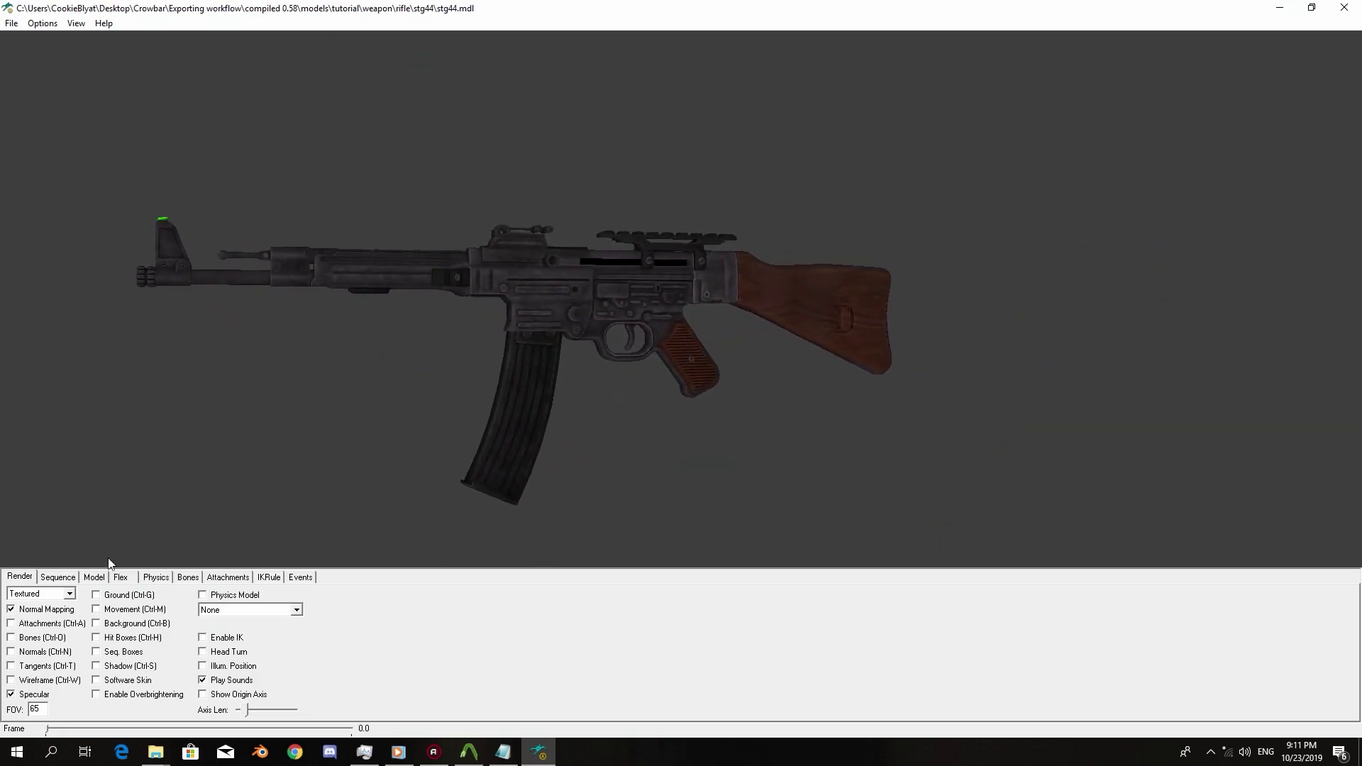
Select the 'magazine' bodypart on the Model tab, cross-checking the stg44 QC file
left_click(94, 578)
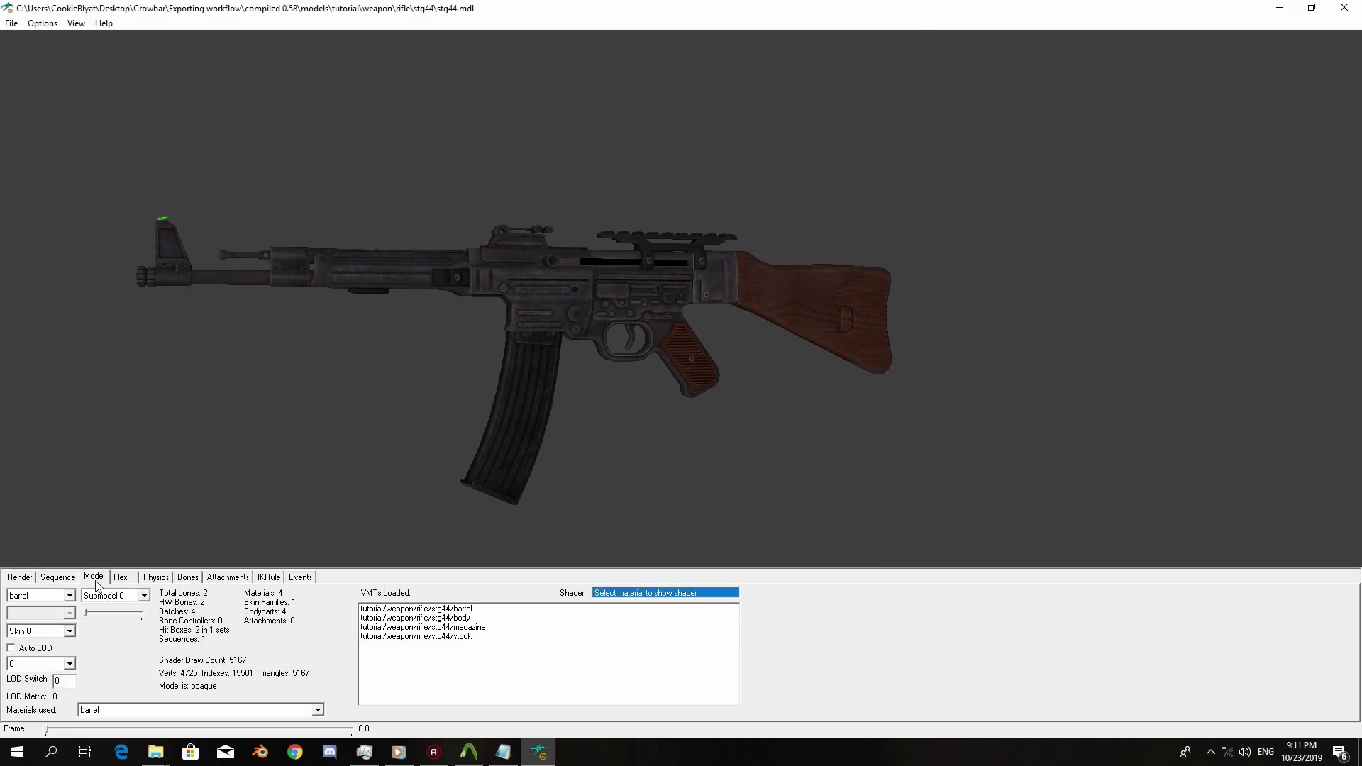
left_click(50, 596)
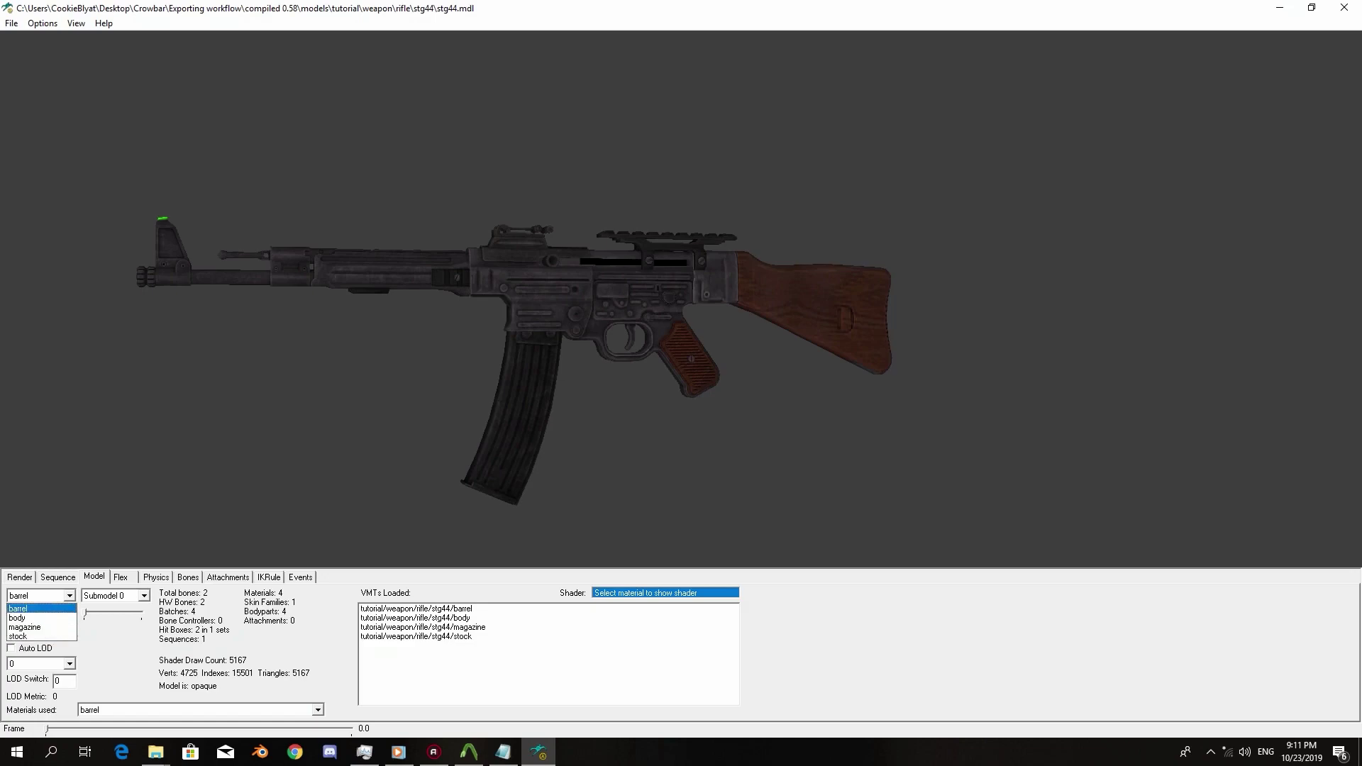
left_click(503, 752)
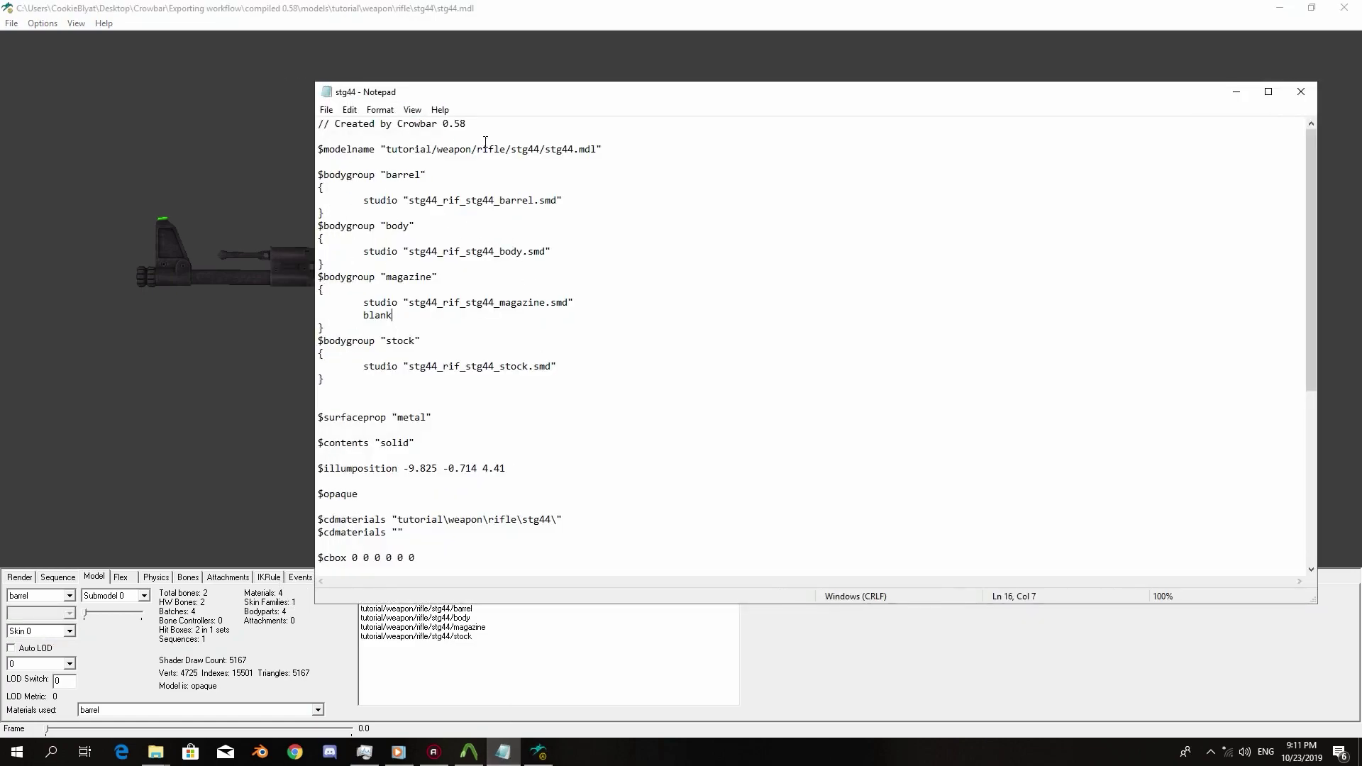
left_click(63, 598)
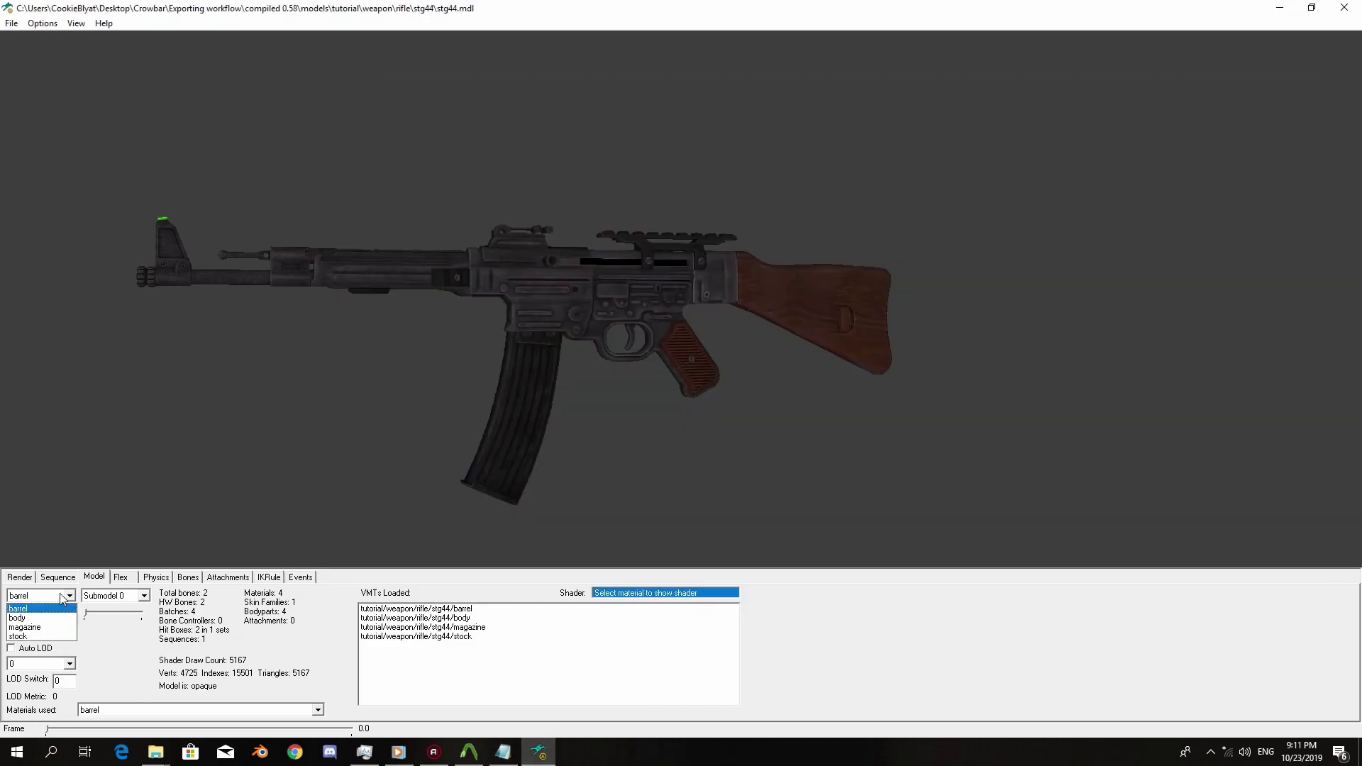
left_click(49, 627)
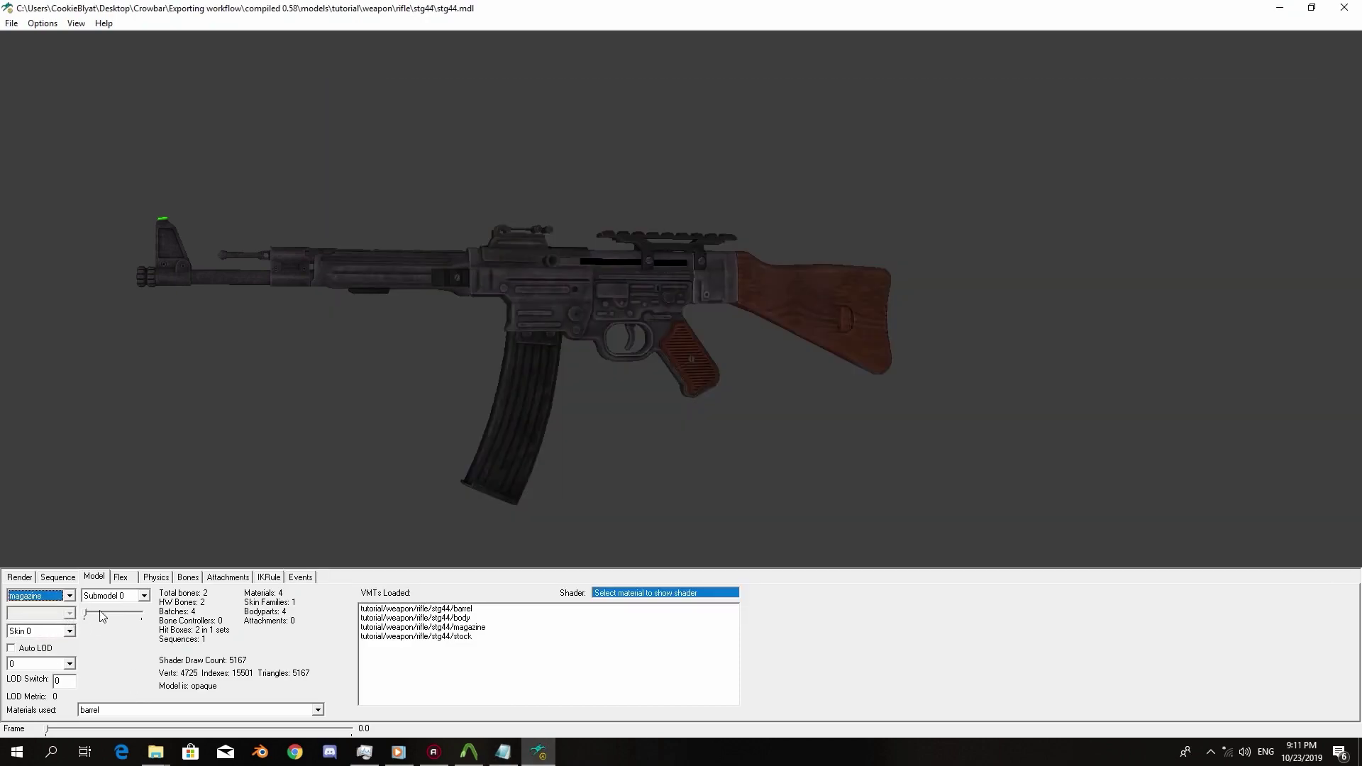
Set the magazine to blank Submodel 1, inspect the rifle without it, then restore Submodel 0
left_click(143, 596)
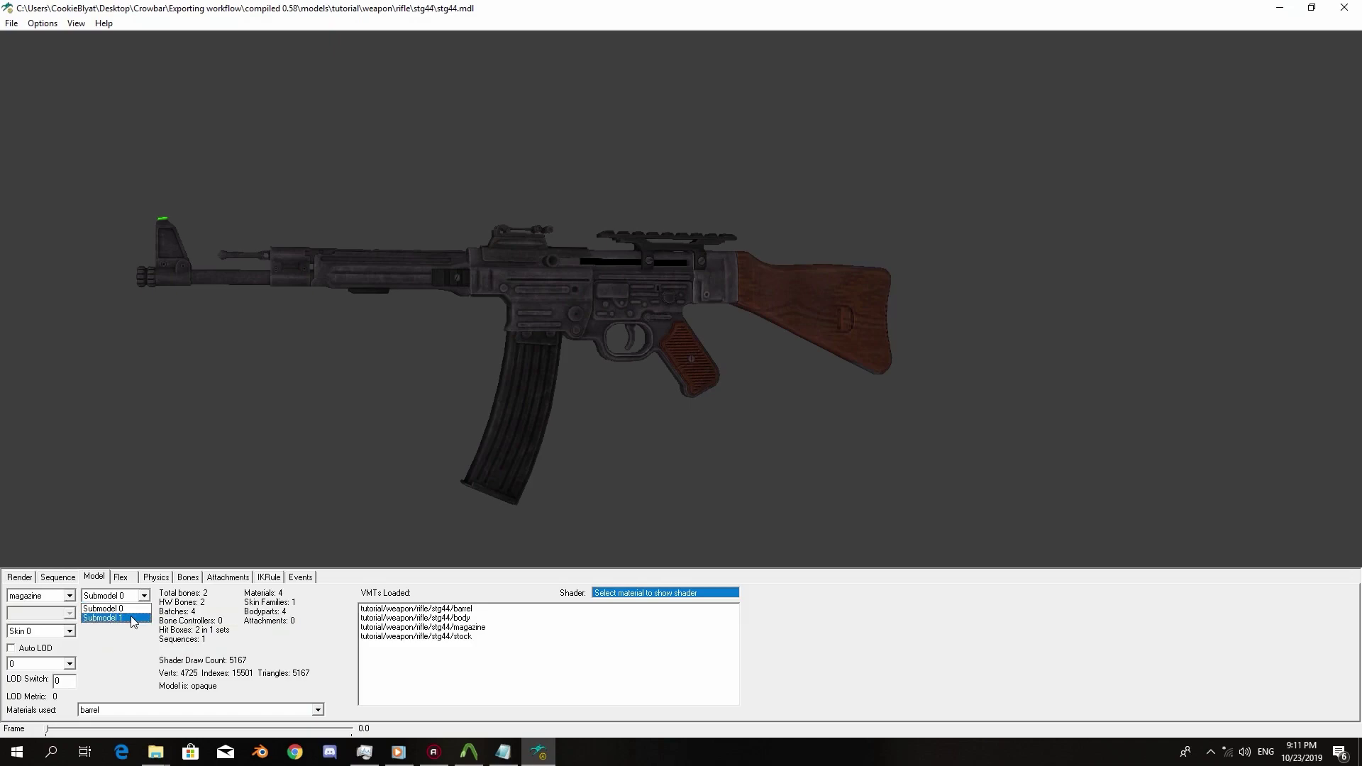
left_click(133, 619)
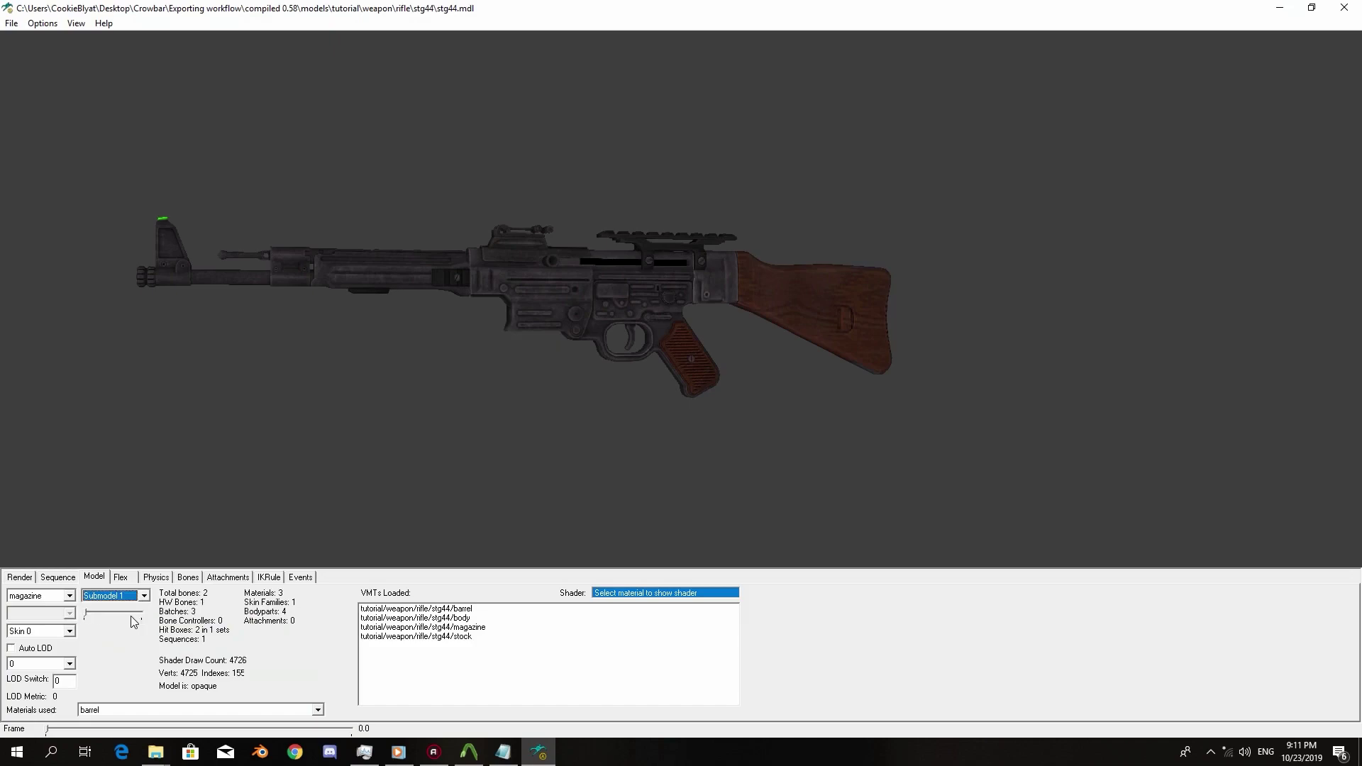
left_click(138, 600)
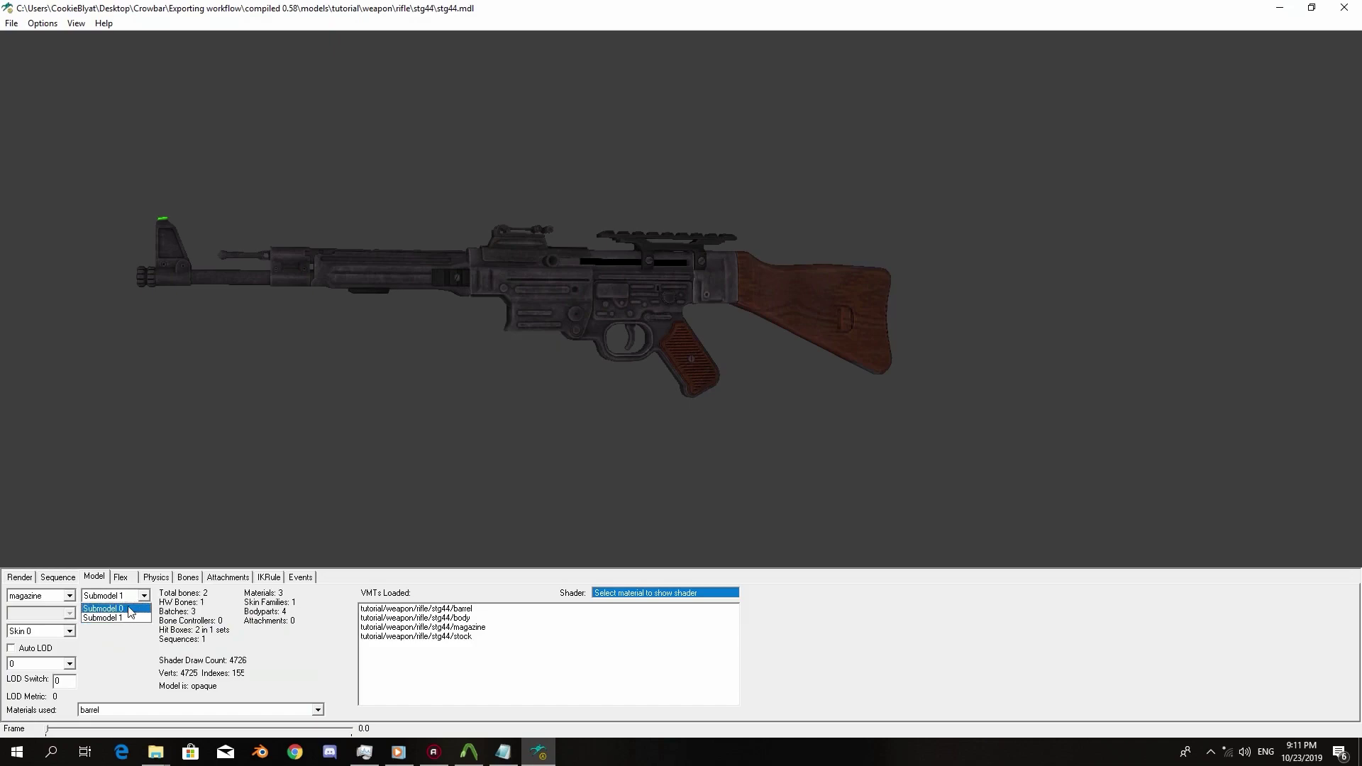
left_click(122, 619)
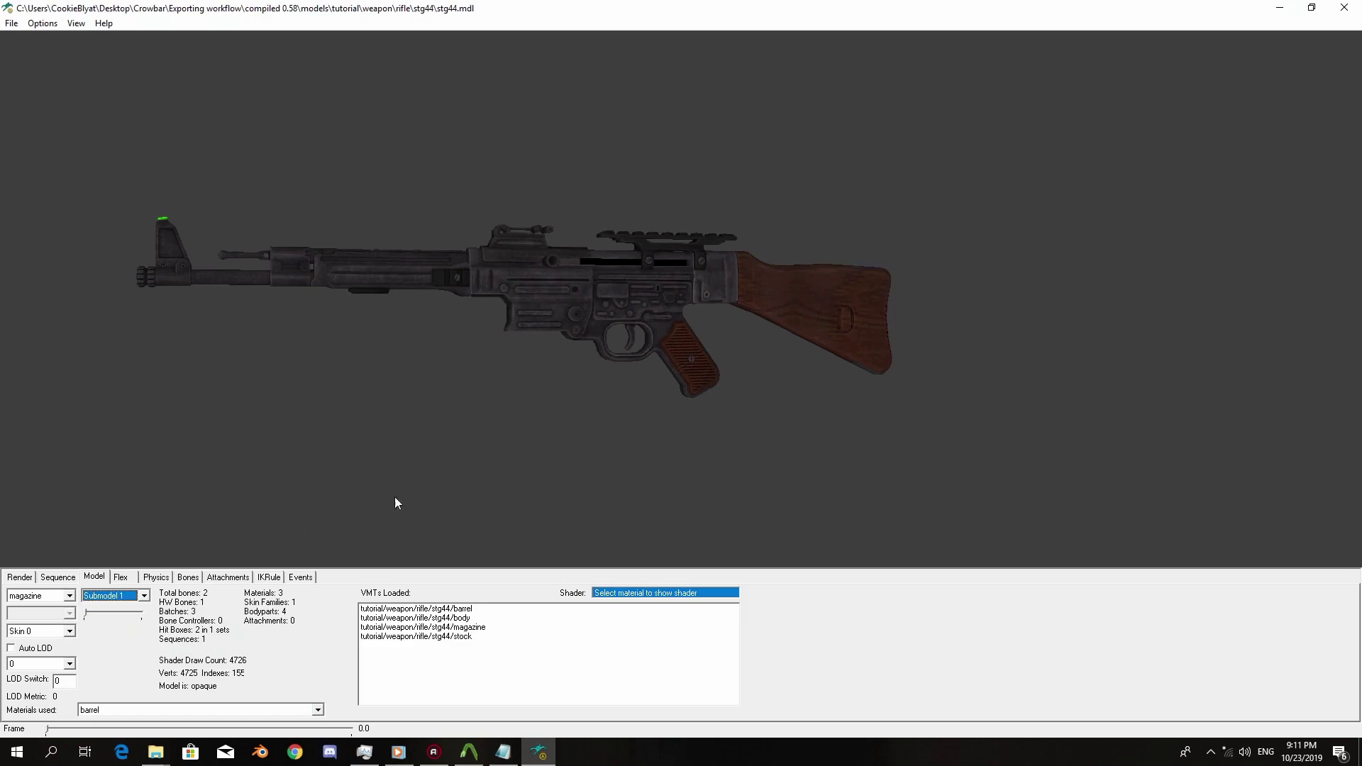
left_click_drag(394, 497, 624, 385)
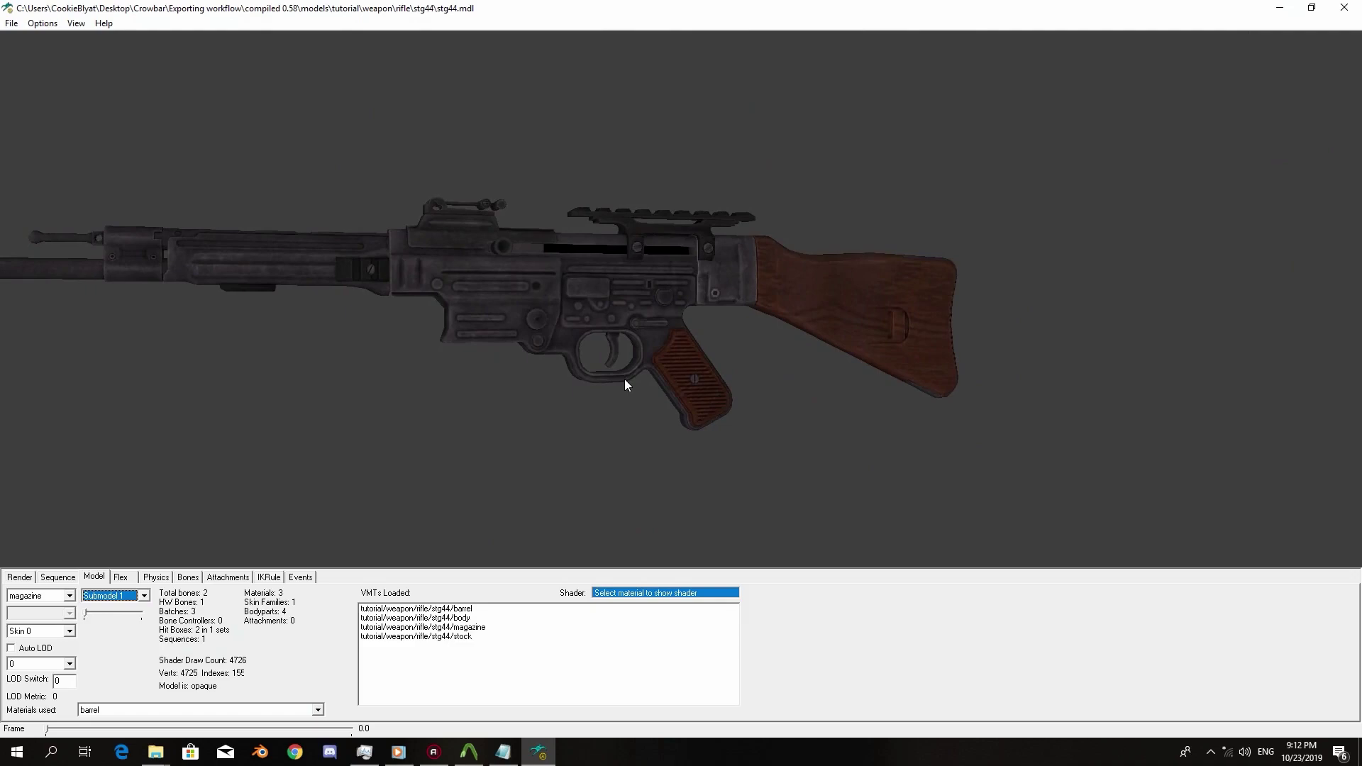
key("Up")
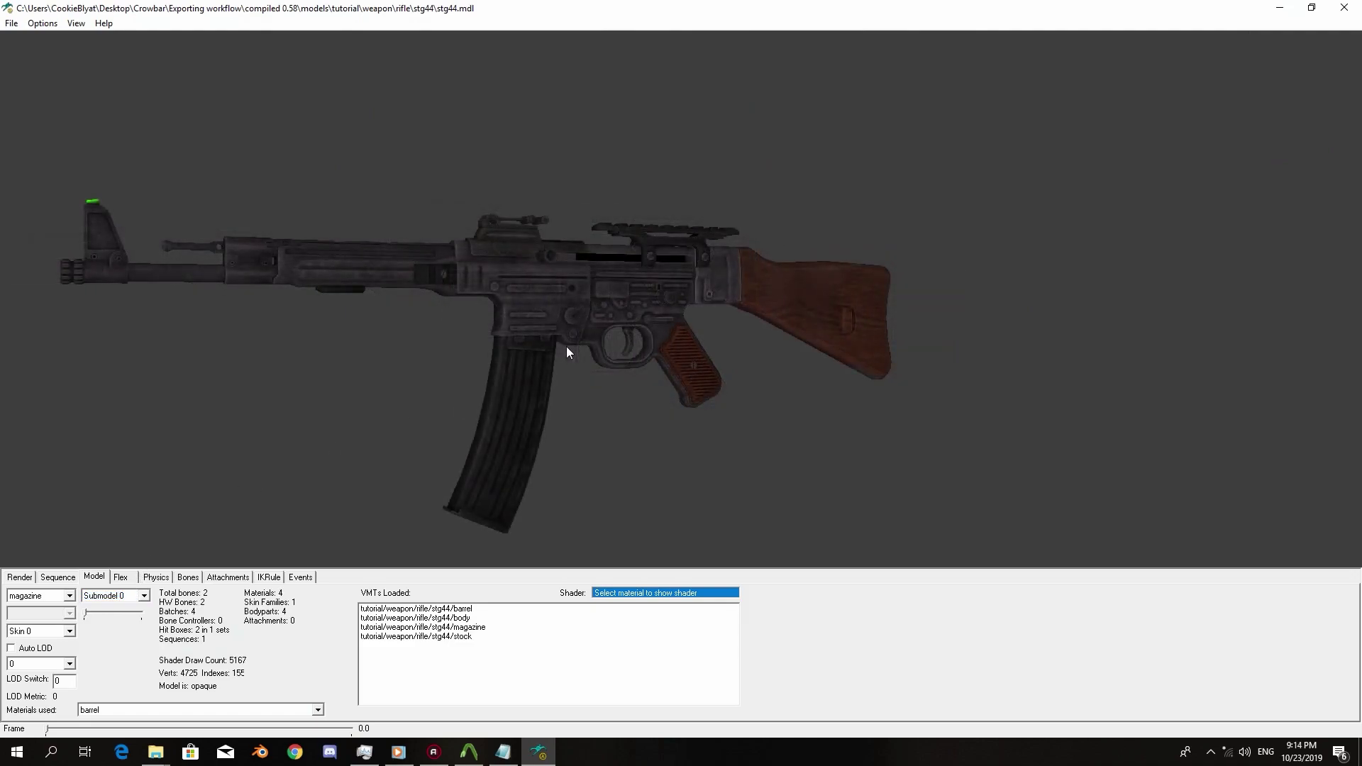